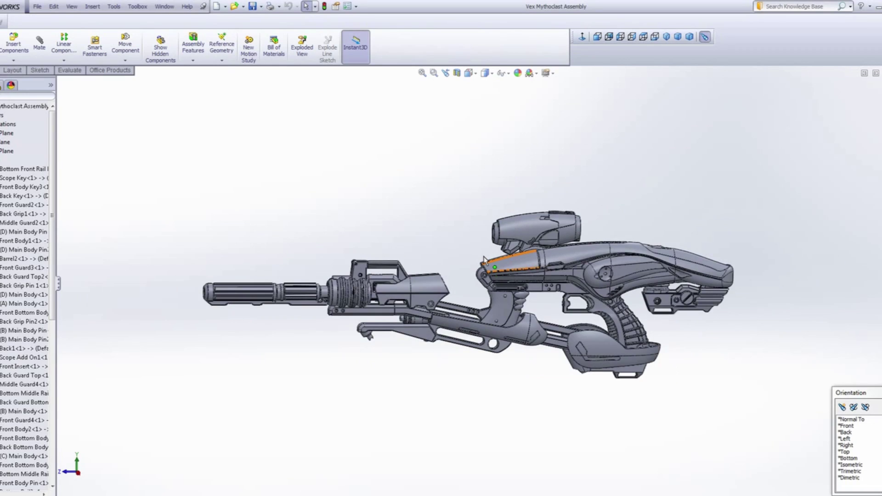
Examine the complete Vex Mythoclast assembly from the side, including the barrel, scope, main body and grips.
scroll(512, 303, up, 1)
mouse_move(563, 251)
middle_down()
mouse_move(703, 252)
mouse_move(533, 245)
mouse_move(668, 262)
mouse_move(539, 259)
mouse_move(544, 282)
middle_up()
scroll(358, 301, down, 2)
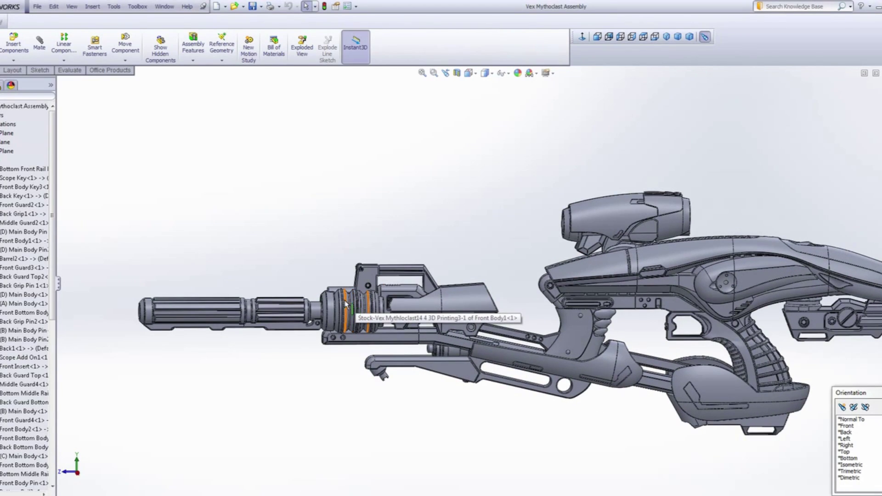
scroll(817, 285, up, 3)
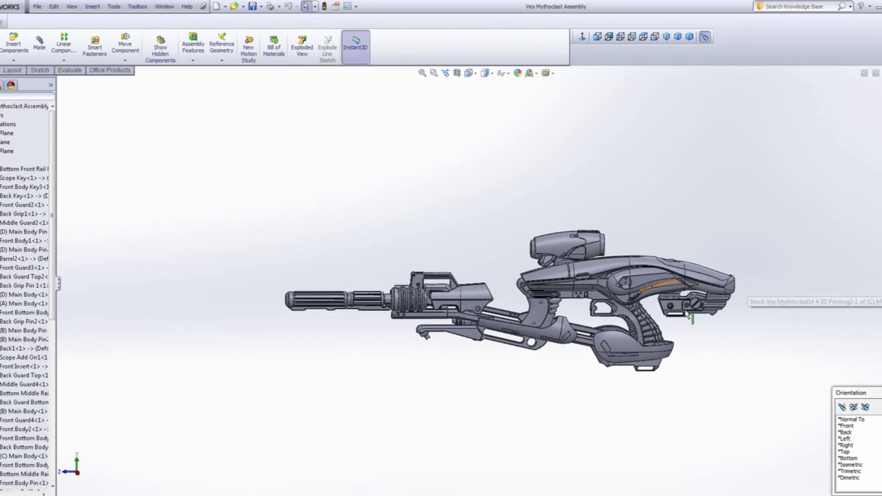
scroll(593, 303, down, 2)
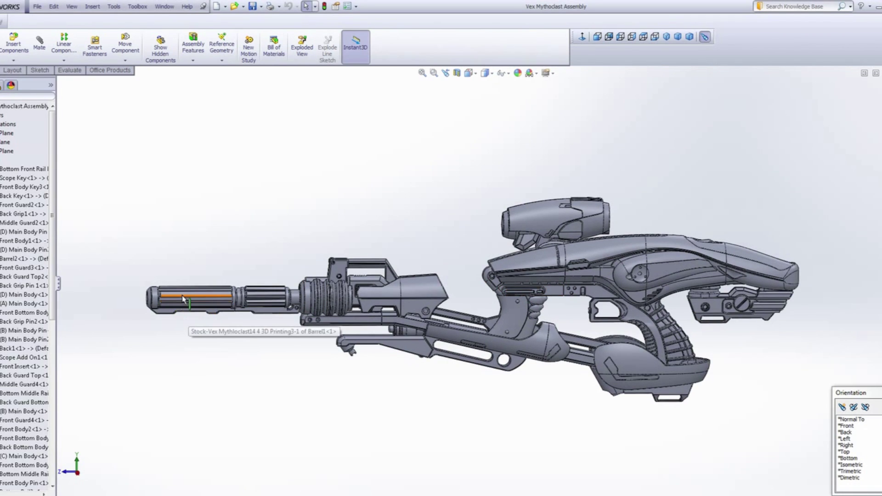
scroll(182, 297, up, 3)
scroll(448, 264, down, 1)
scroll(244, 315, down, 2)
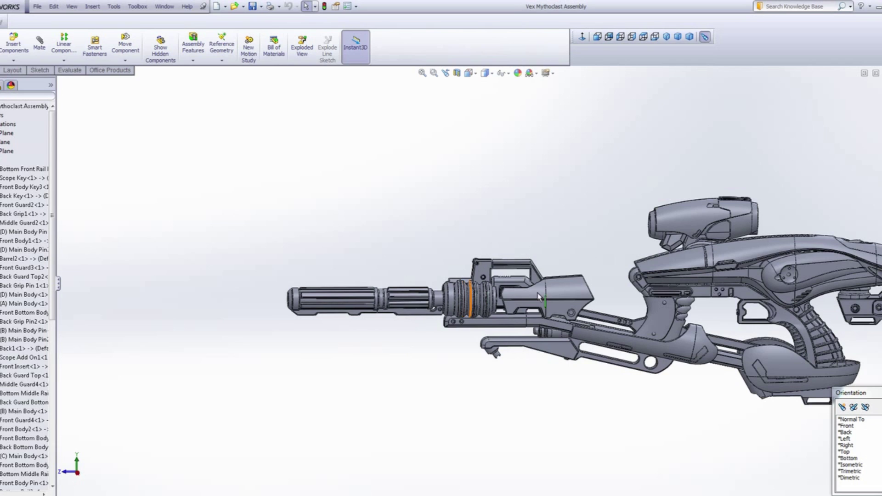
scroll(470, 300, up, 2)
scroll(655, 259, down, 2)
scroll(669, 290, down, 1)
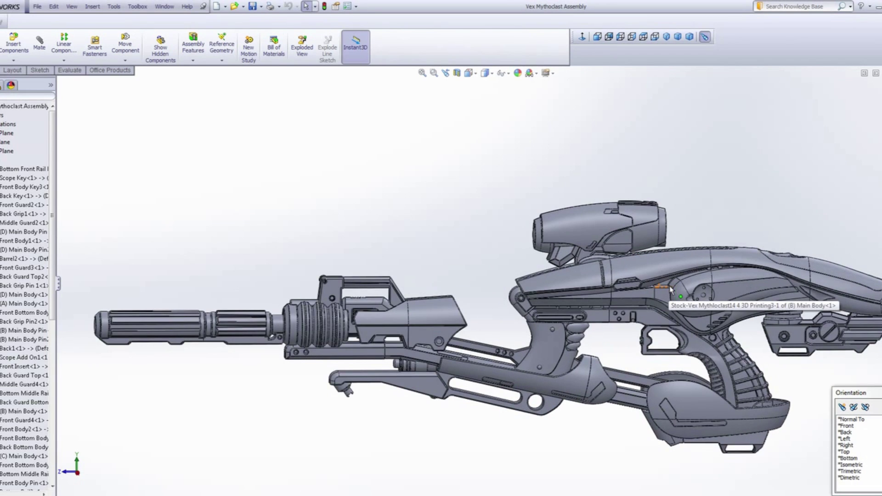
scroll(464, 290, up, 1)
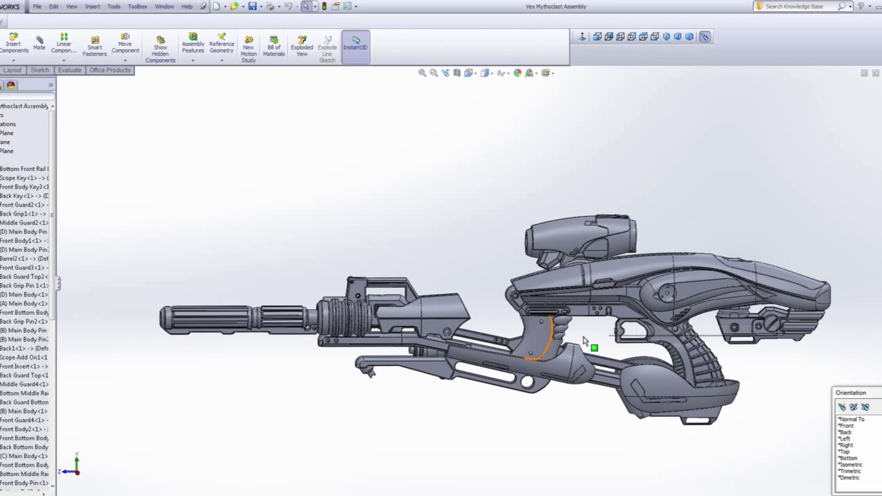
mouse_move(572, 278)
middle_down()
mouse_move(673, 250)
mouse_move(732, 280)
mouse_move(566, 258)
mouse_move(570, 265)
middle_up()
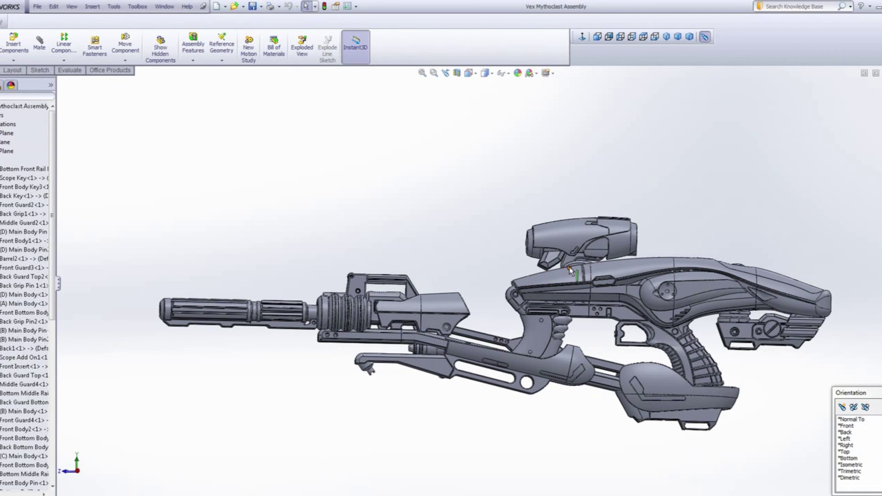
middle_drag(560, 288, 558, 244)
scroll(558, 244, down, 3)
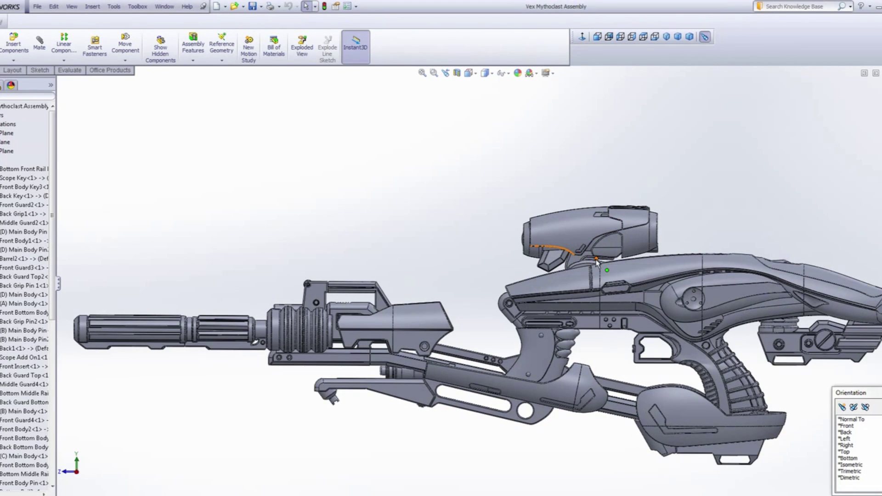
scroll(518, 248, up, 3)
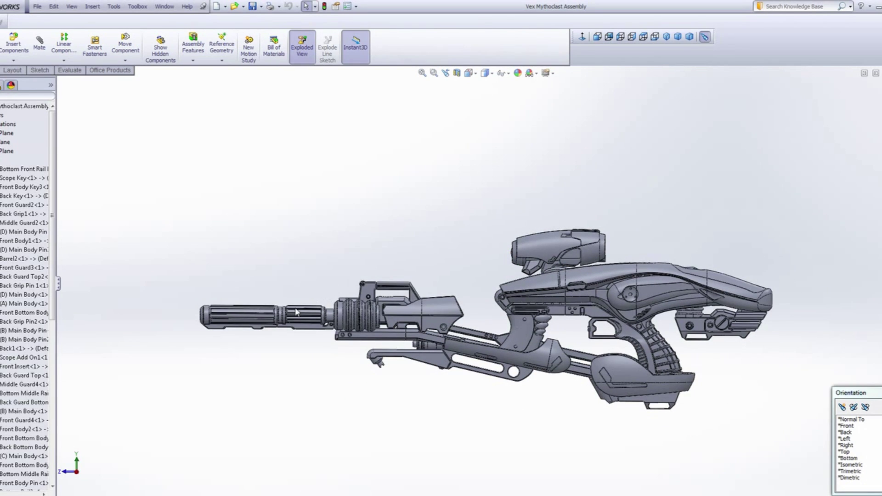
Start an exploded view, pulling the front barrel section forward along the barrel axis and moving its exposed key out behind it.
scroll(596, 307, up, 3)
scroll(554, 297, down, 4)
scroll(554, 297, up, 2)
scroll(414, 290, down, 4)
scroll(388, 294, up, 3)
scroll(387, 294, down, 2)
middle_drag(568, 257, 591, 291)
scroll(561, 277, up, 3)
middle_drag(552, 257, 536, 276)
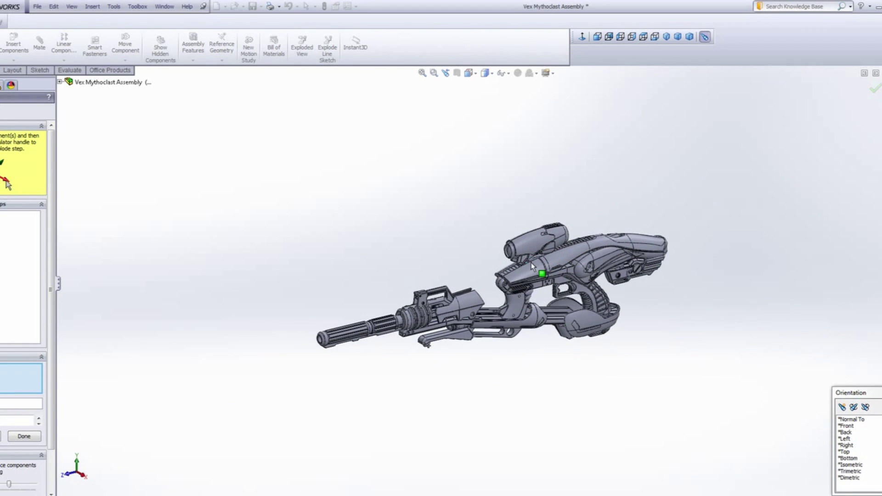
scroll(467, 301, down, 2)
scroll(368, 342, down, 2)
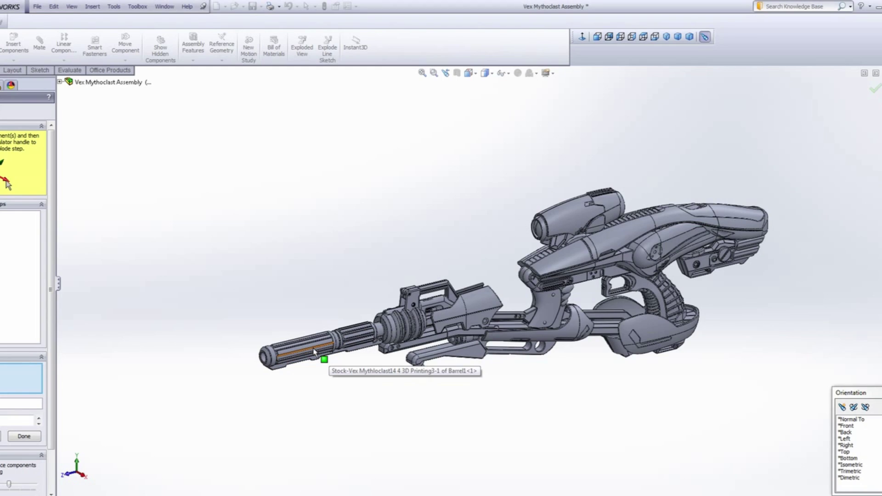
scroll(304, 352, up, 2)
scroll(289, 340, down, 1)
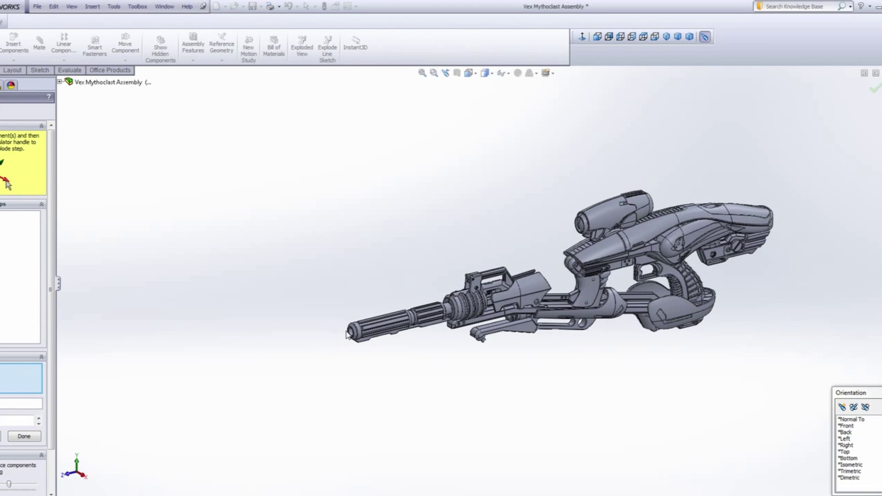
scroll(400, 338, down, 3)
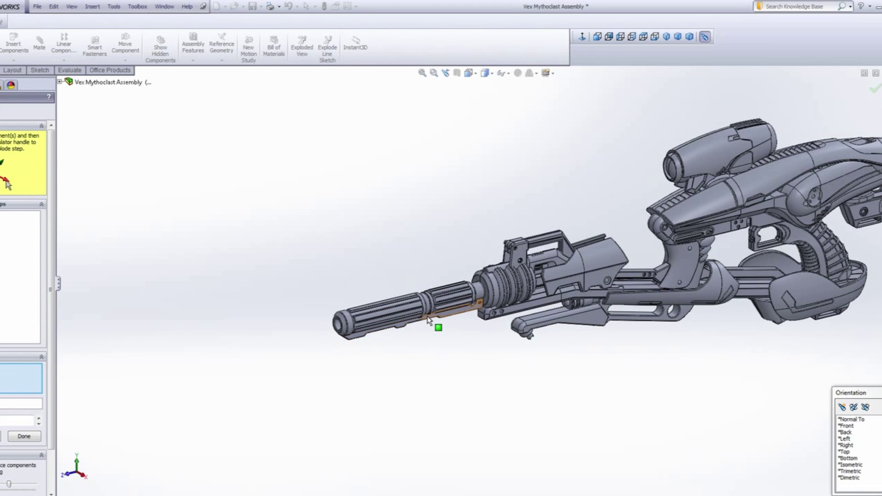
click(400, 313)
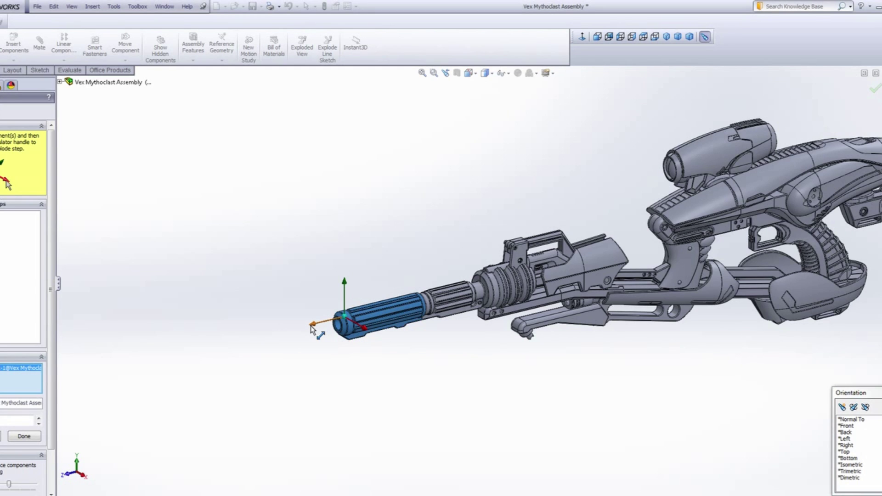
drag(313, 327, 92, 414)
click(331, 351)
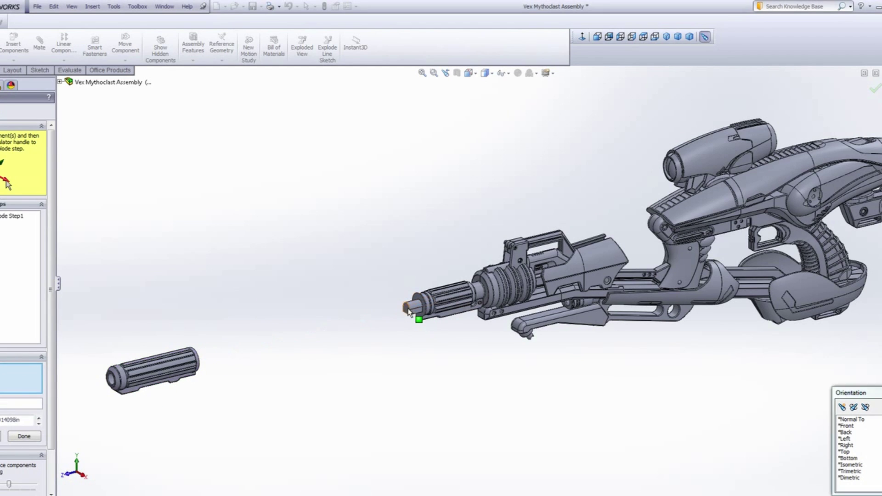
drag(380, 316, 175, 368)
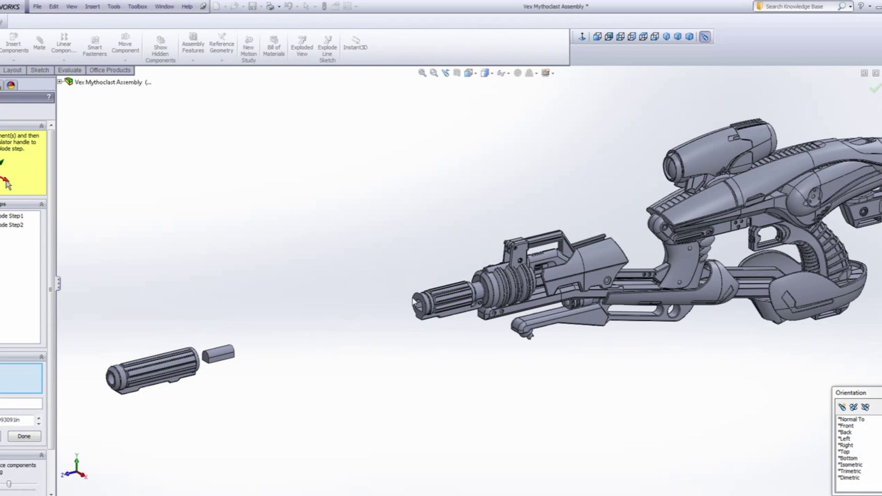
Explode the rear barrel section and its connecting key forward along the barrel axis, spaced behind the parts already moved.
click(428, 311)
drag(332, 330, 221, 349)
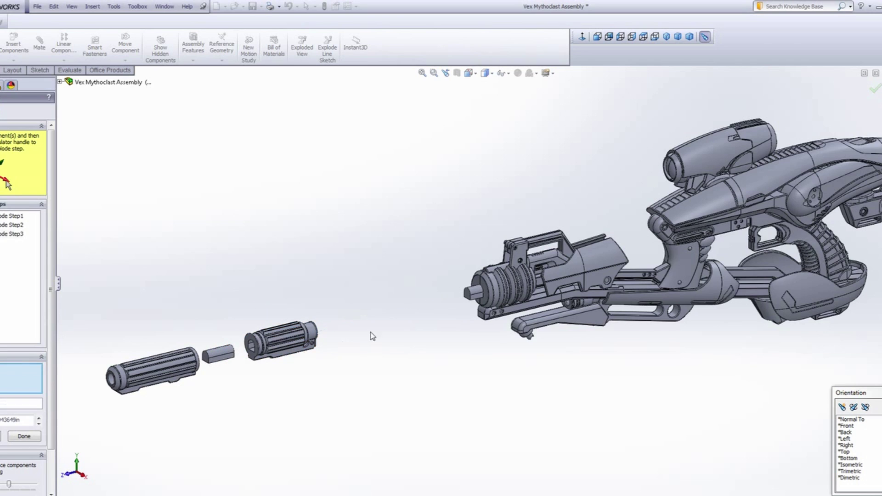
drag(370, 332, 342, 344)
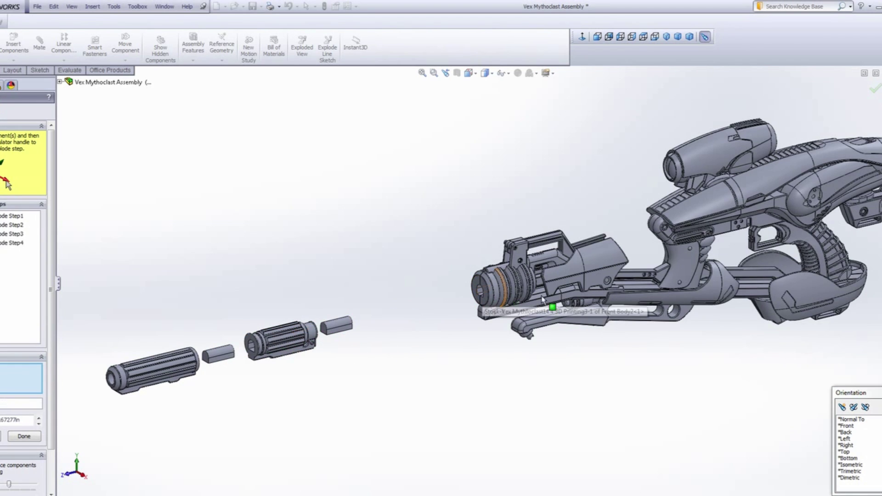
Examine the separated barrel sections and their keys up close, including the ribbed surface and underside rail profile.
scroll(198, 379, down, 3)
middle_drag(189, 354, 111, 434)
scroll(264, 430, up, 4)
scroll(405, 391, down, 2)
scroll(404, 370, down, 2)
middle_drag(440, 256, 481, 265)
scroll(419, 227, down, 3)
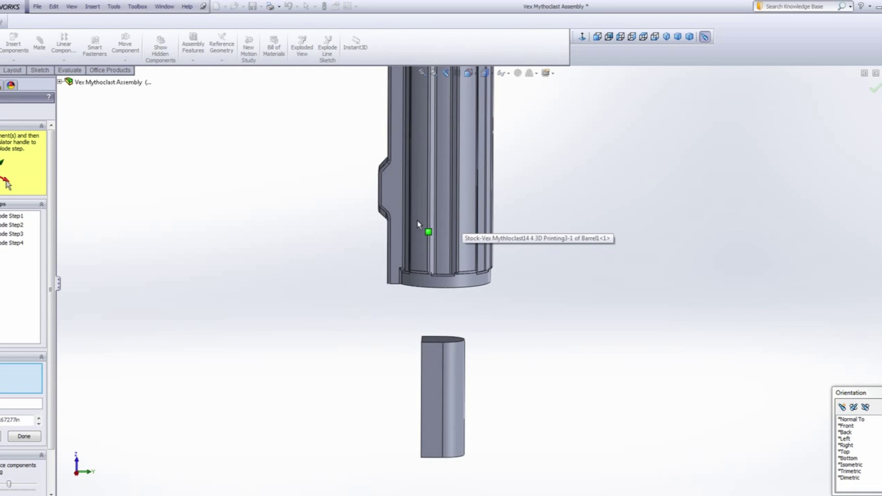
scroll(382, 237, down, 4)
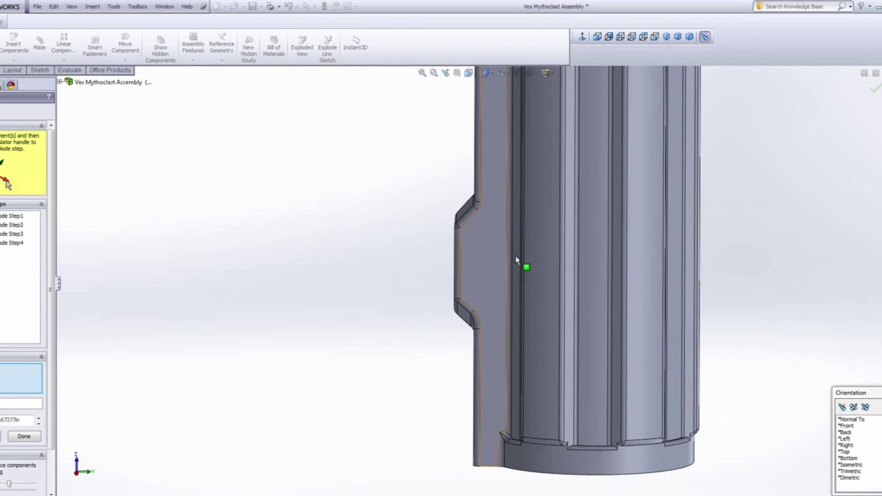
scroll(516, 260, up, 6)
middle_drag(504, 408, 518, 420)
scroll(524, 321, up, 6)
scroll(532, 304, down, 4)
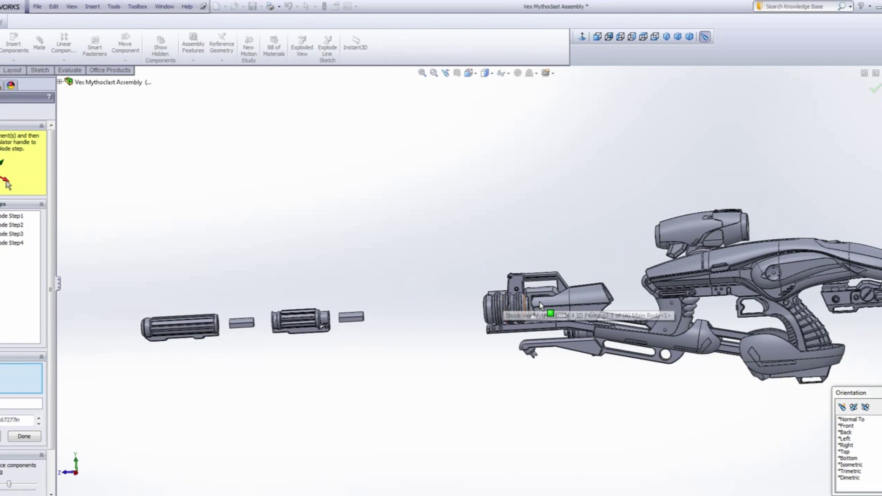
Explode the front bottom body and bottom middle rail attachment downward together, and slide the bottom body forward away from the rail attachment.
scroll(541, 306, down, 5)
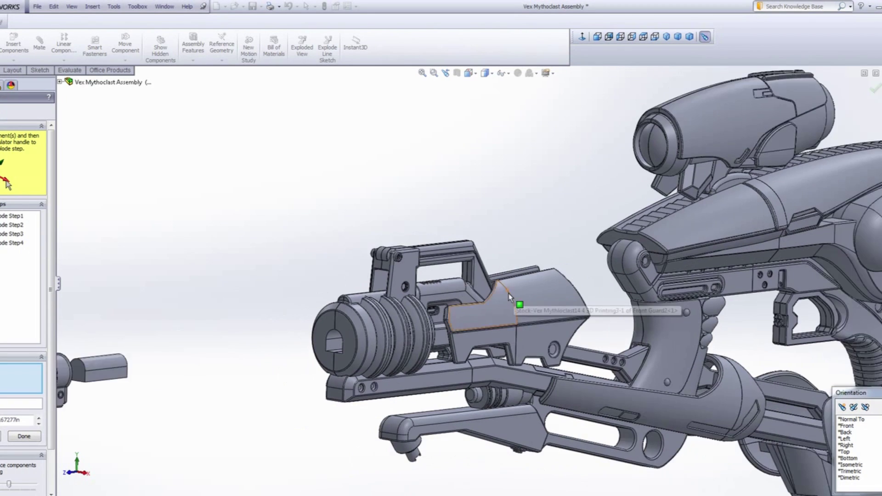
scroll(541, 392, up, 4)
scroll(624, 391, down, 5)
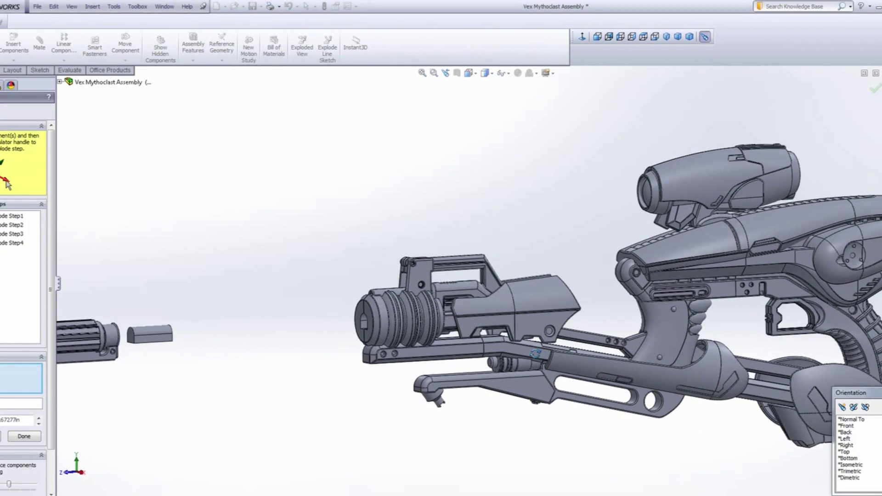
scroll(597, 358, up, 2)
scroll(593, 356, down, 3)
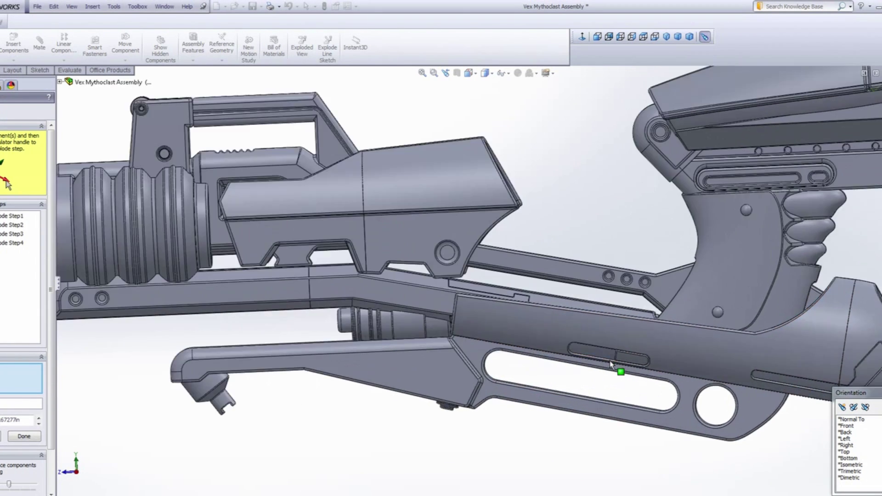
scroll(620, 366, up, 3)
scroll(506, 326, down, 2)
scroll(505, 320, down, 2)
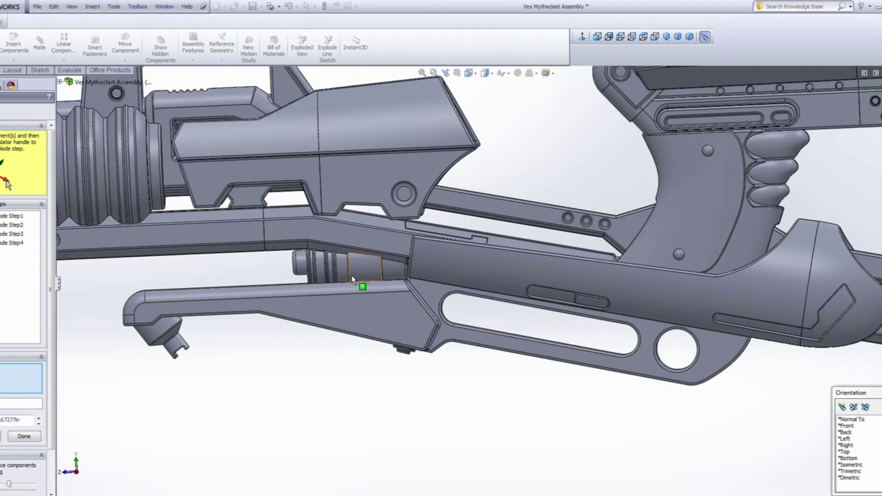
scroll(546, 353, up, 2)
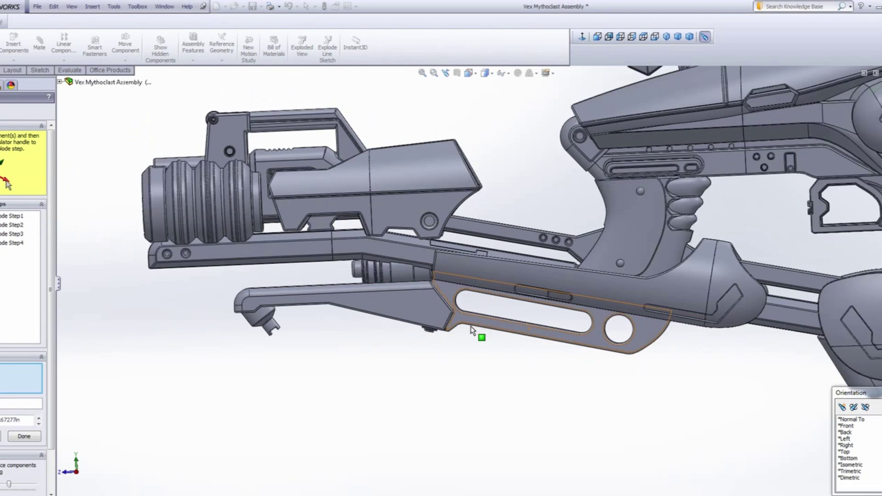
scroll(478, 334, down, 2)
click(416, 275)
click(462, 270)
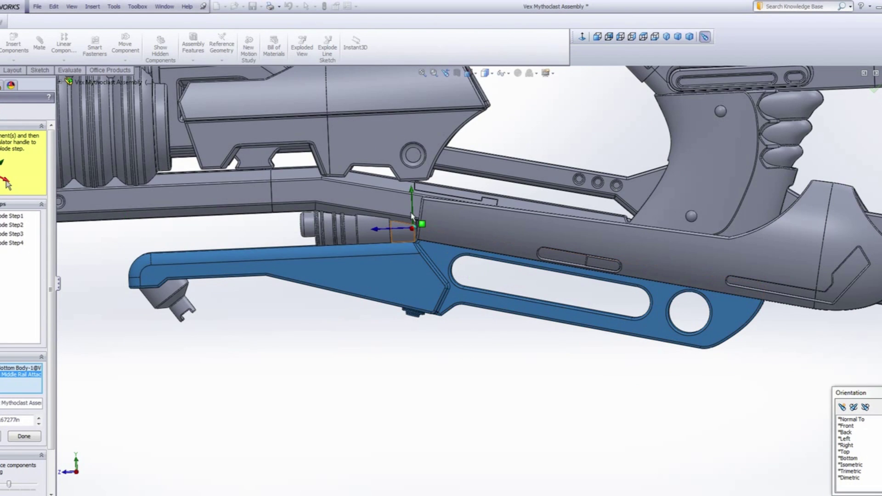
drag(412, 190, 420, 319)
scroll(502, 368, up, 2)
click(438, 352)
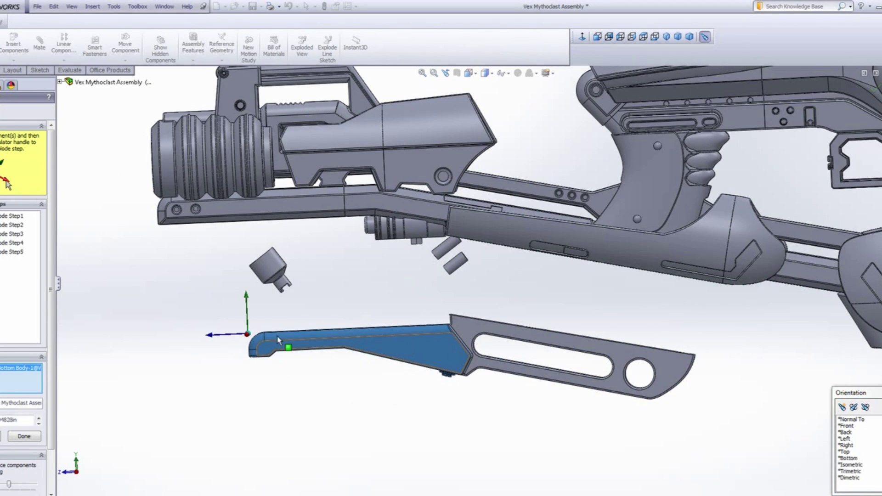
drag(212, 338, 131, 338)
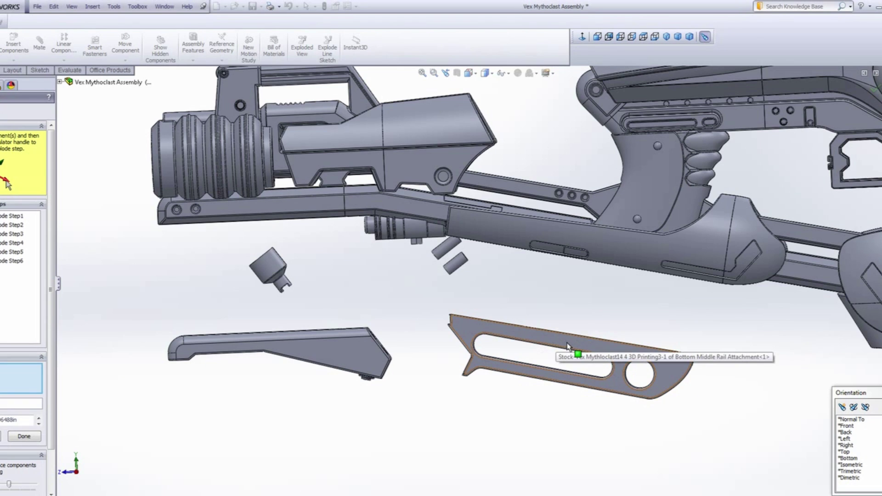
Explode the two bottom body pins downward into the gap between the front bottom body and the rail attachment.
scroll(551, 356, down, 4)
scroll(585, 355, up, 2)
middle_click(560, 326)
middle_drag(559, 325, 561, 304)
scroll(597, 276, down, 3)
scroll(602, 237, up, 2)
scroll(438, 290, down, 1)
scroll(304, 322, up, 2)
scroll(285, 323, down, 2)
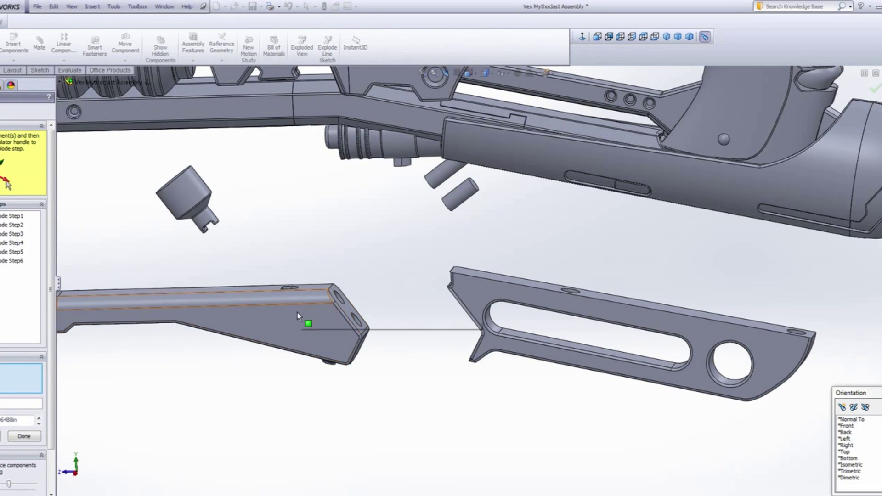
scroll(478, 221, up, 3)
scroll(483, 220, down, 3)
scroll(520, 154, up, 3)
scroll(489, 256, down, 3)
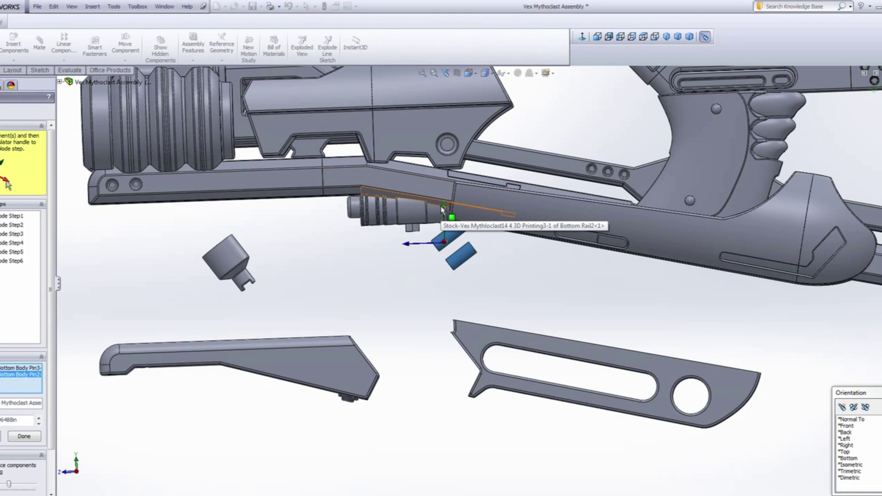
drag(445, 207, 500, 352)
Adjust the vertical explode distance of the two pins to line them up with the holes in the rail attachment's angled end.
scroll(505, 350, down, 3)
mouse_move(524, 317)
middle_down()
mouse_move(547, 310)
mouse_move(526, 318)
middle_up()
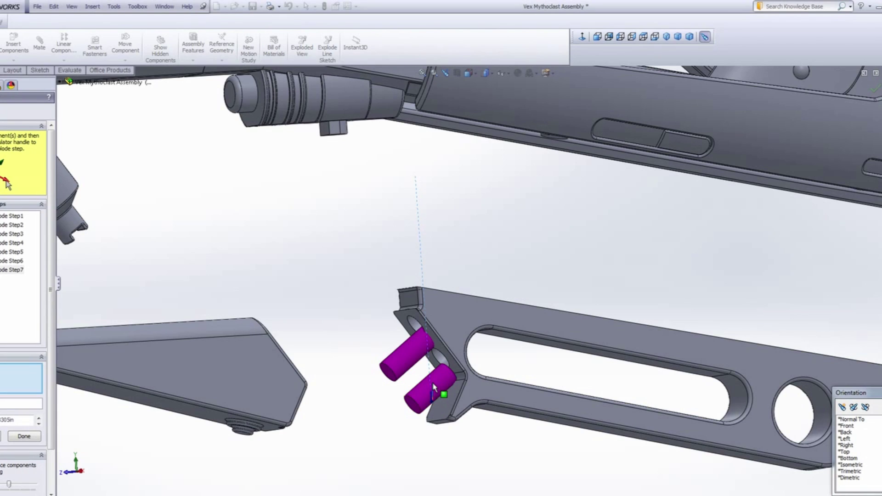
click(435, 388)
click(13, 270)
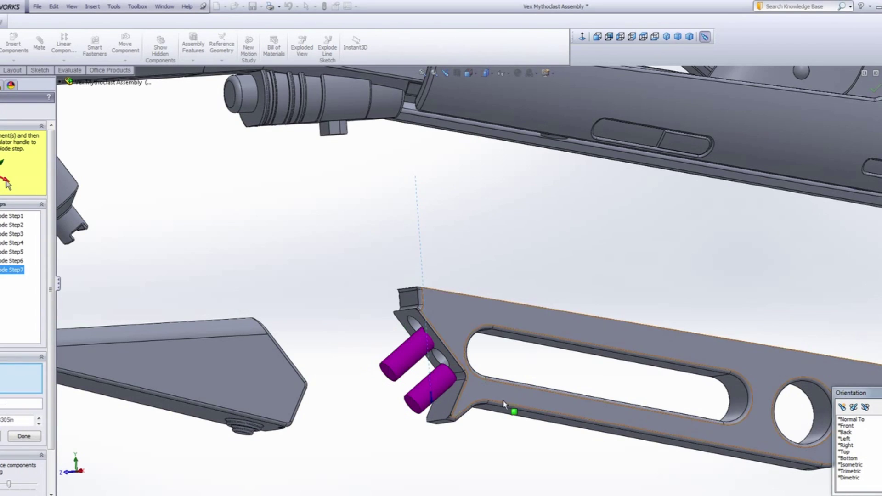
drag(432, 405, 434, 383)
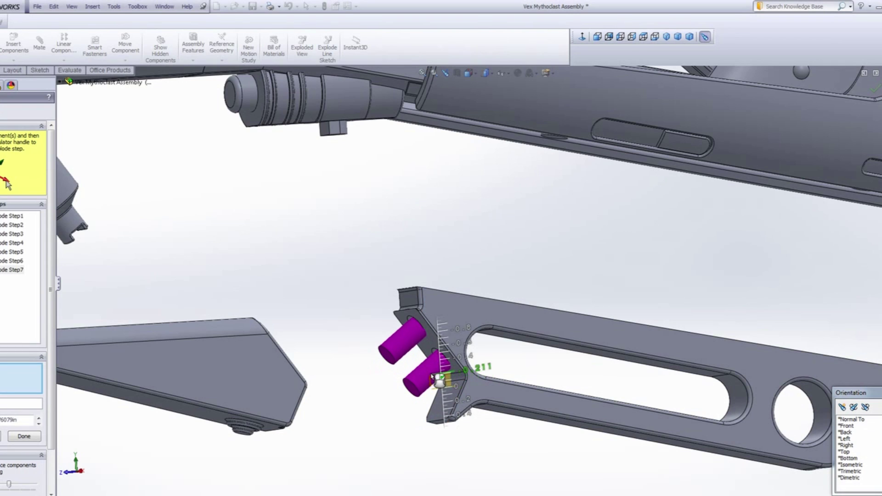
scroll(439, 371, up, 2)
middle_drag(431, 356, 411, 384)
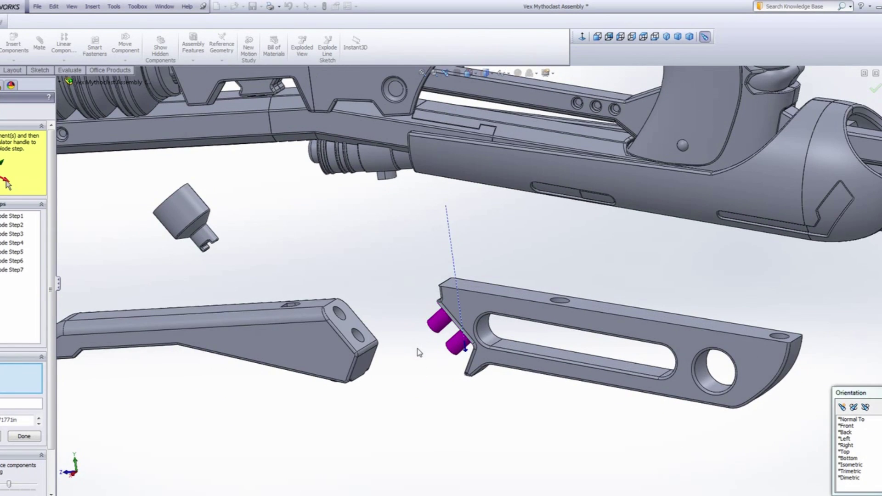
Examine the exploded pins between the front bottom body's angled end and the rail attachment.
click(417, 350)
scroll(399, 341, up, 2)
scroll(387, 331, down, 2)
scroll(372, 298, down, 1)
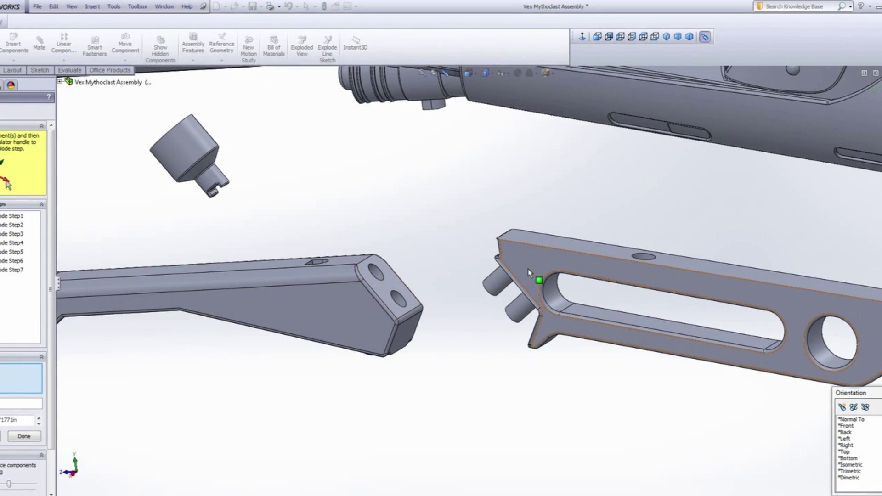
middle_drag(528, 270, 521, 271)
scroll(368, 298, up, 3)
scroll(374, 294, down, 3)
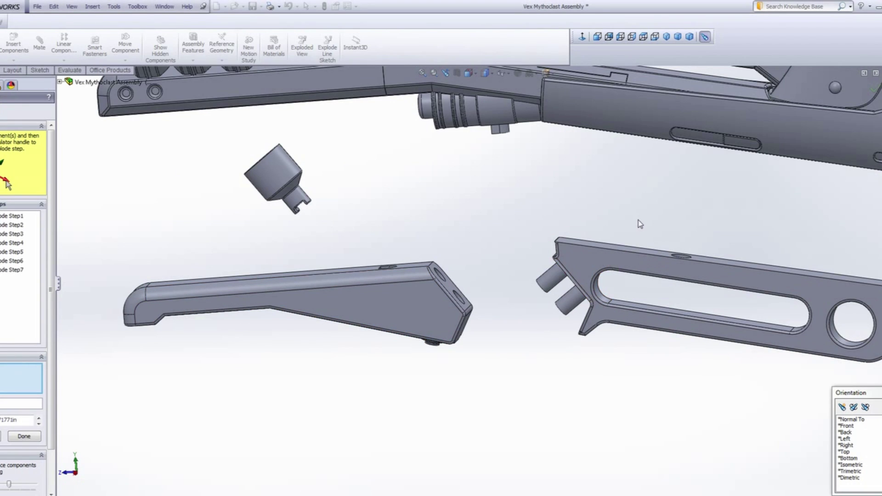
scroll(641, 224, up, 3)
scroll(529, 195, down, 2)
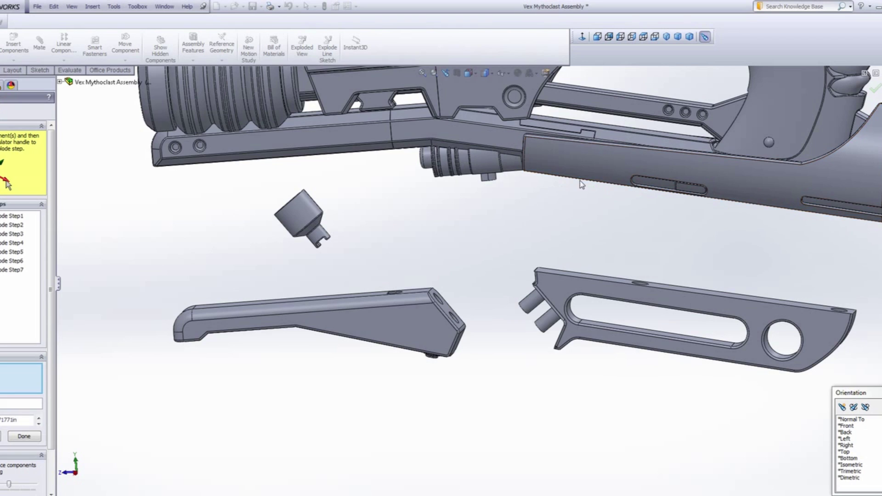
scroll(469, 253, up, 2)
scroll(551, 187, down, 3)
Explode the small D-shaped bottom body pin downward out of the ribbed cylindrical part beneath the rail, to just above the rail attachment.
click(553, 146)
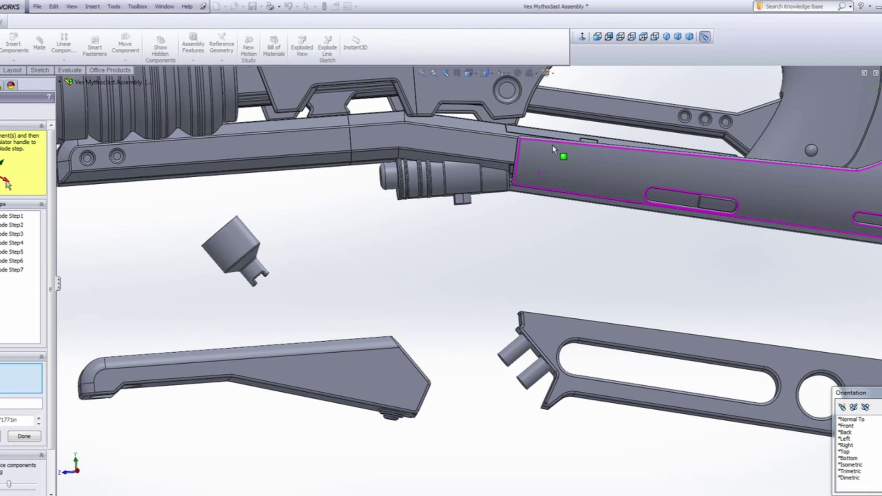
scroll(480, 161, down, 5)
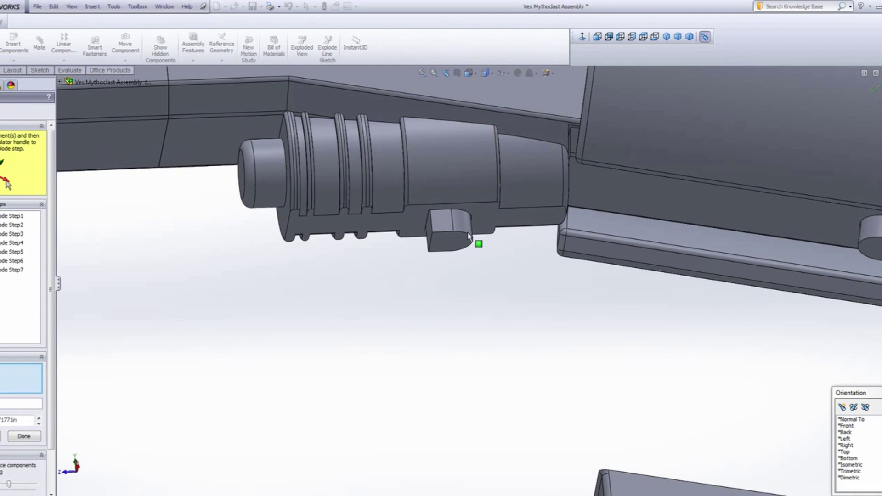
scroll(483, 284, up, 3)
scroll(460, 272, down, 3)
click(479, 270)
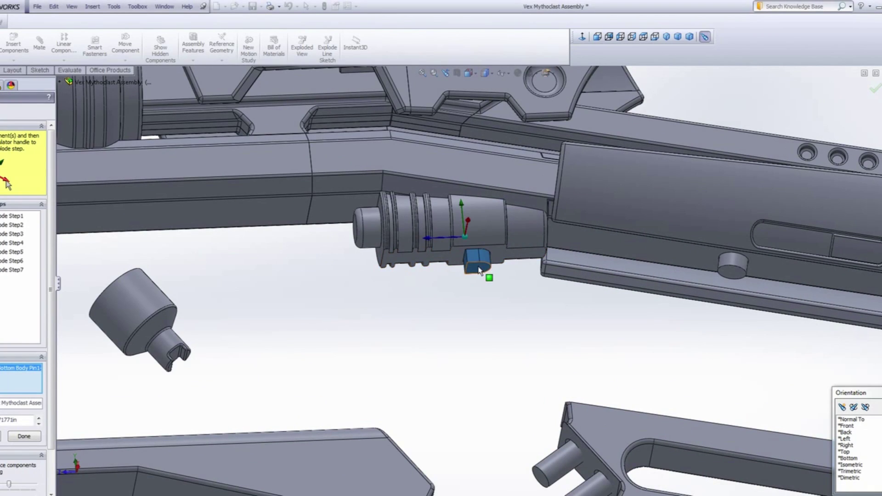
scroll(506, 232, up, 3)
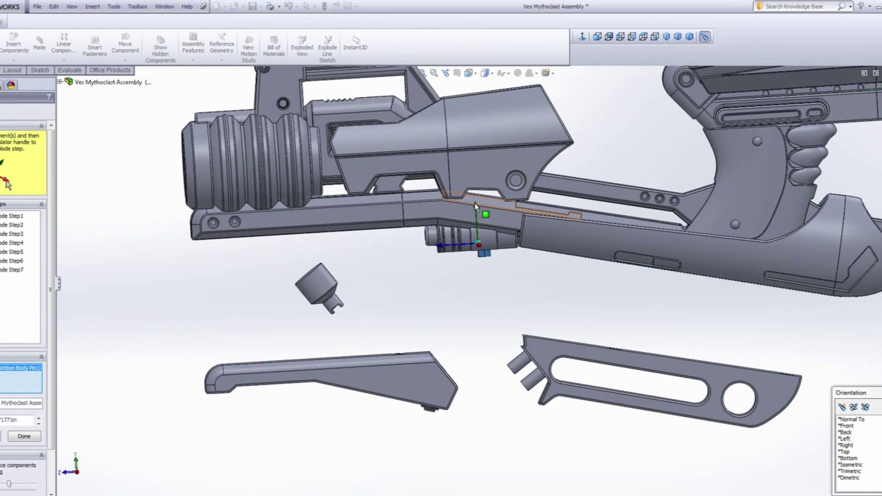
drag(473, 234, 475, 296)
middle_drag(474, 296, 415, 335)
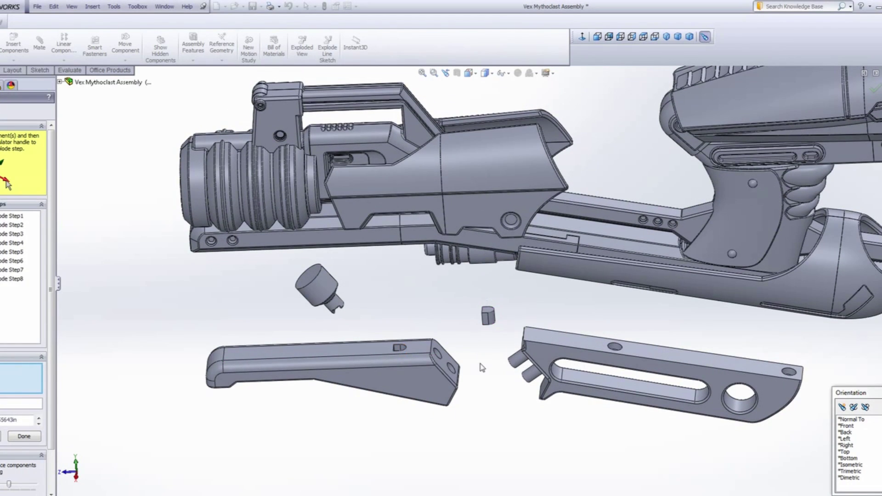
Explode the cylindrical insert with the notched stem further downward so it sits below the front bottom body.
scroll(484, 362, down, 2)
scroll(307, 305, up, 4)
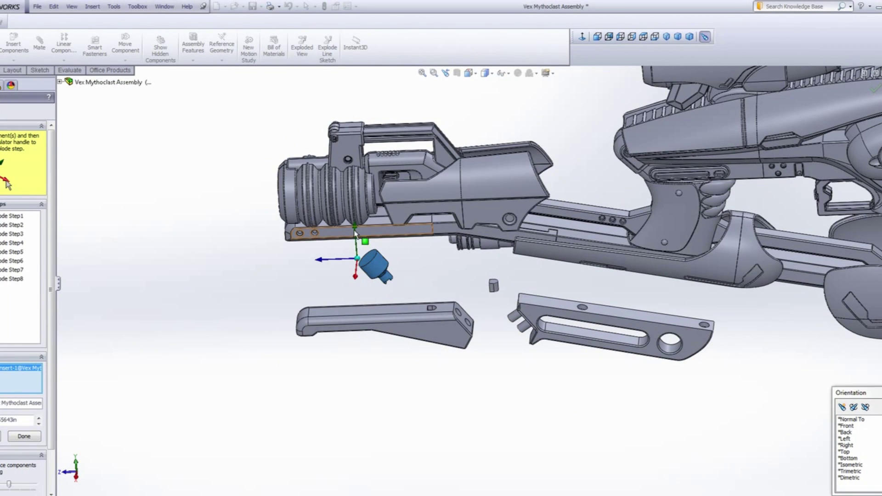
drag(356, 230, 376, 350)
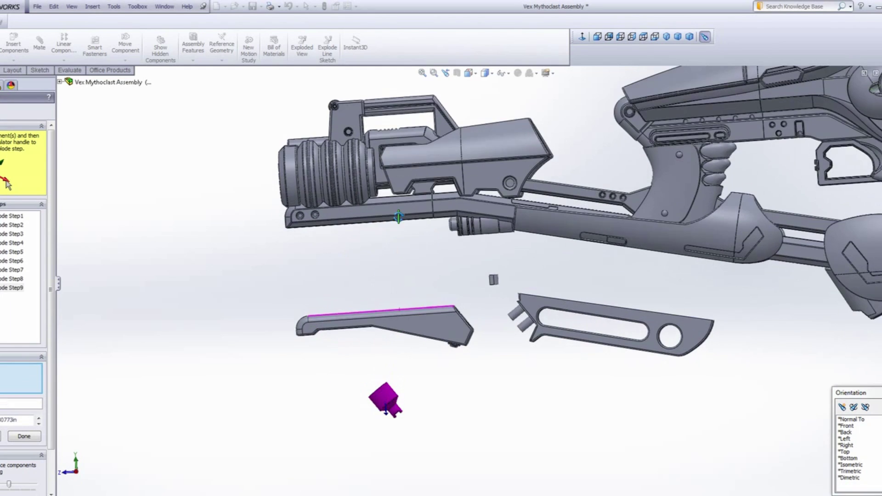
Examine the insert's recess under the front bottom body and the overall layout of the exploded lower parts.
scroll(375, 349, down, 4)
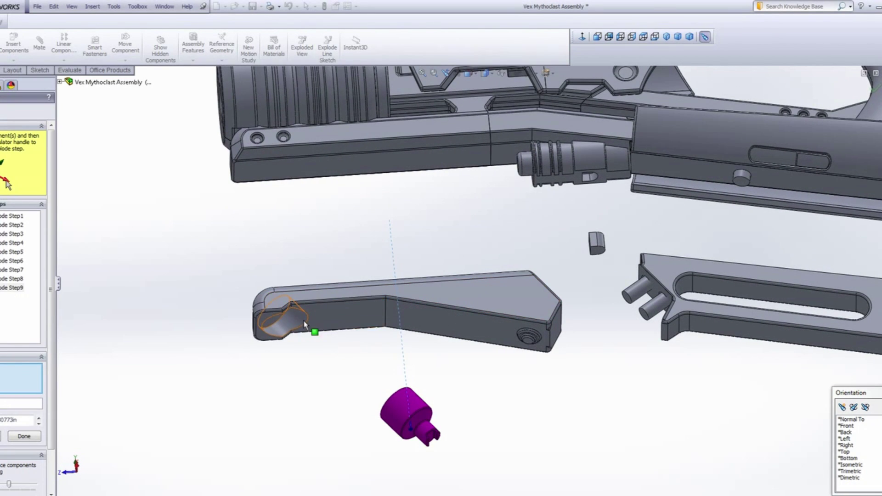
scroll(422, 301, up, 2)
middle_drag(422, 301, 450, 404)
scroll(517, 275, up, 2)
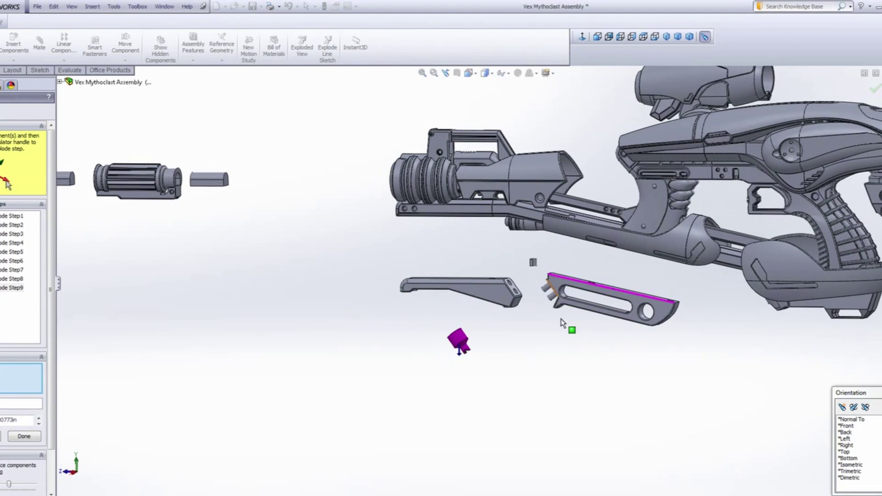
scroll(576, 249, down, 2)
middle_drag(577, 257, 605, 268)
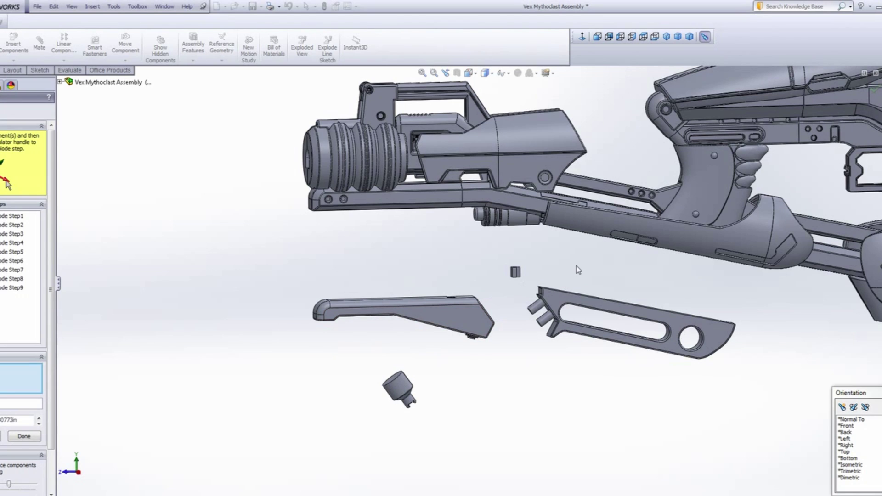
scroll(542, 192, down, 2)
scroll(503, 249, up, 4)
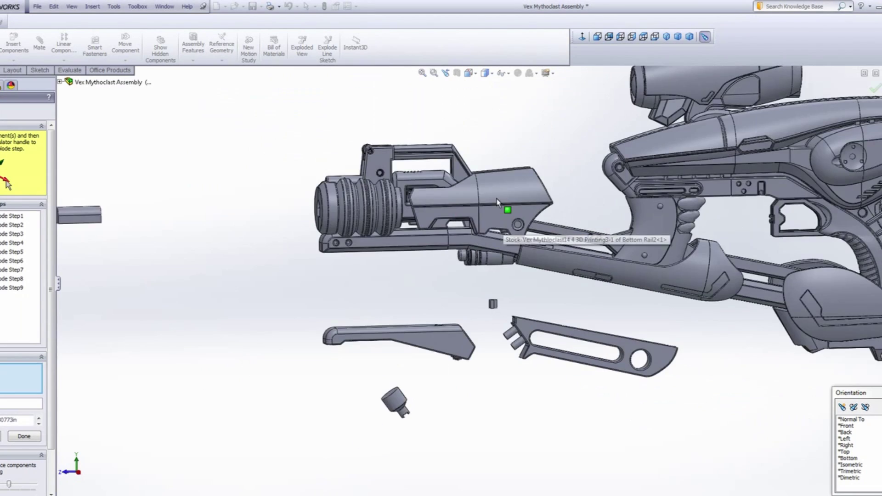
scroll(503, 216, down, 4)
scroll(518, 242, up, 4)
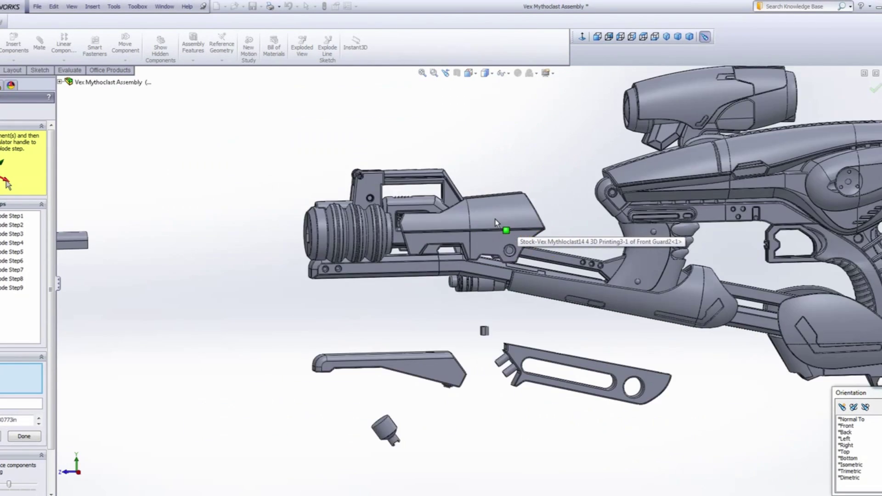
scroll(531, 329, down, 4)
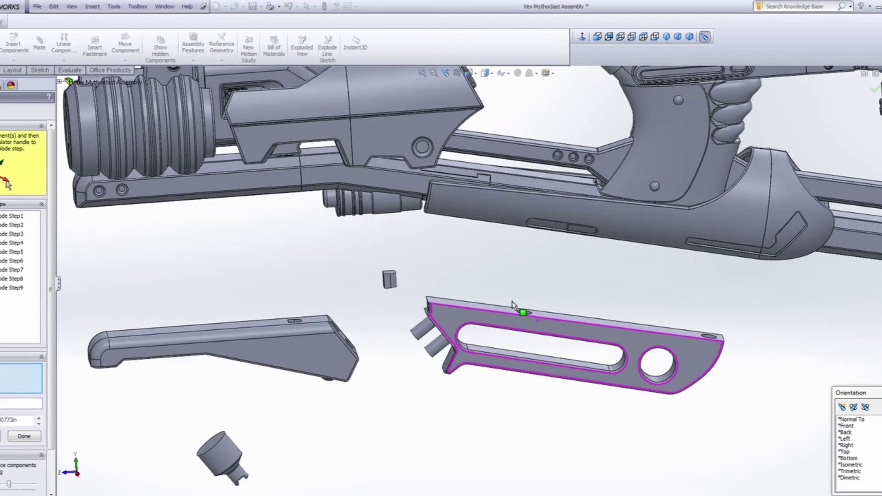
scroll(272, 332, up, 4)
scroll(459, 223, down, 5)
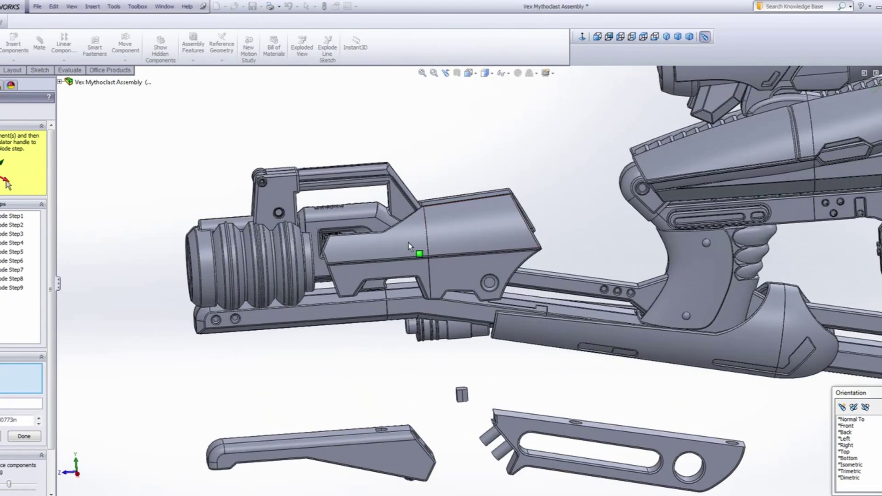
Explode Front Guard3 and Front Guard4 together sideways off one side of the gun, and Front Guard1 and Front Guard2 off the other.
middle_drag(459, 223, 361, 284)
scroll(451, 249, down, 1)
scroll(470, 238, up, 4)
middle_drag(467, 283, 480, 232)
scroll(462, 260, down, 2)
click(401, 307)
scroll(401, 306, up, 5)
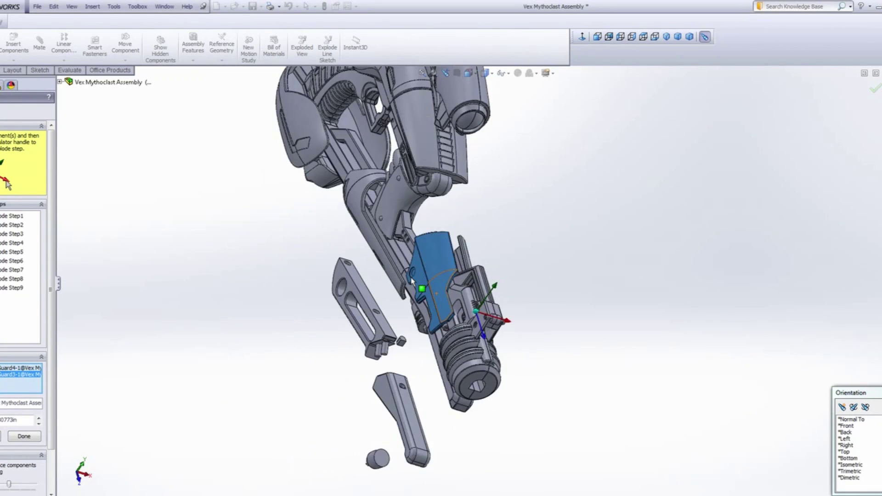
middle_drag(401, 307, 361, 282)
drag(440, 323, 261, 272)
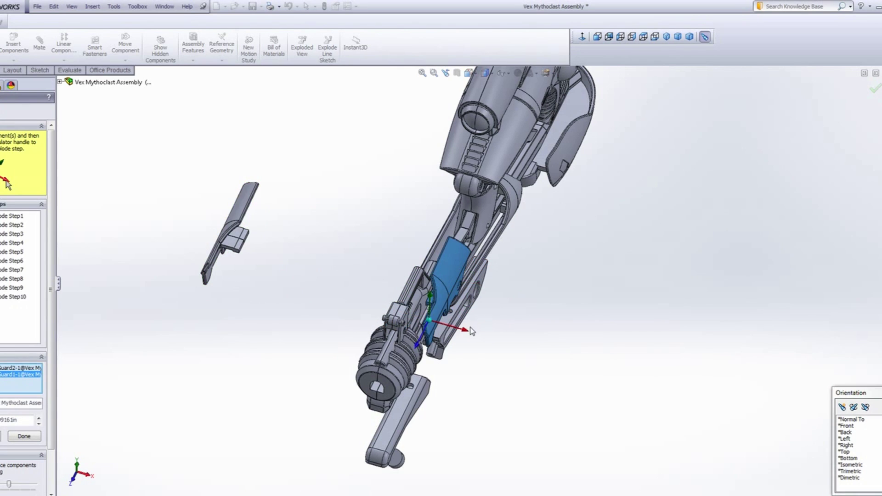
drag(567, 364, 660, 390)
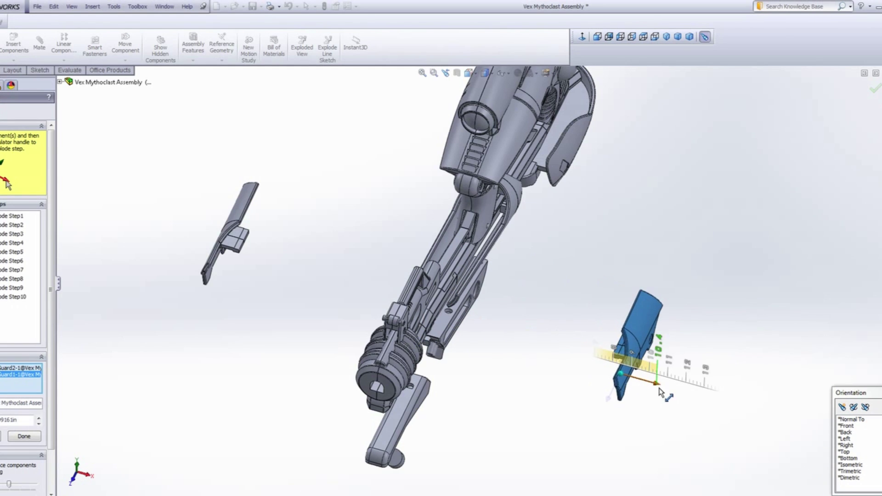
Examine the exploded front guards, including the rectangular tab on the inner face.
scroll(501, 336, up, 4)
middle_drag(500, 336, 603, 279)
scroll(492, 285, down, 5)
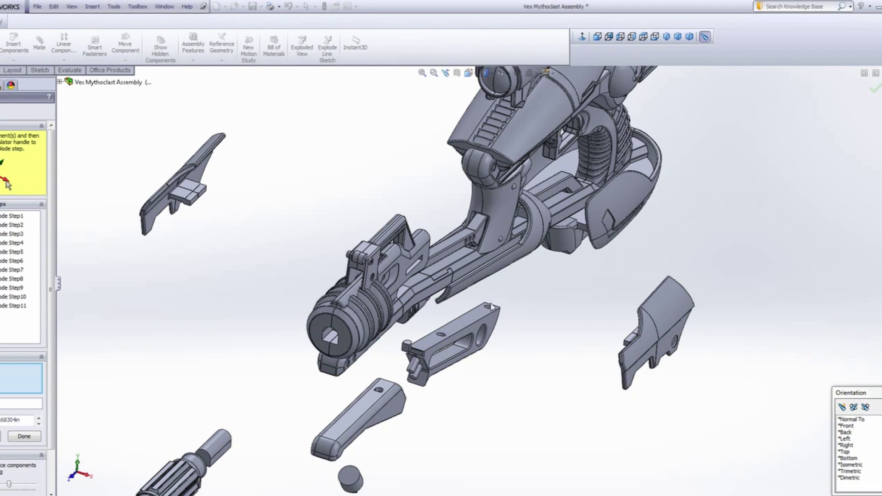
scroll(492, 307, down, 6)
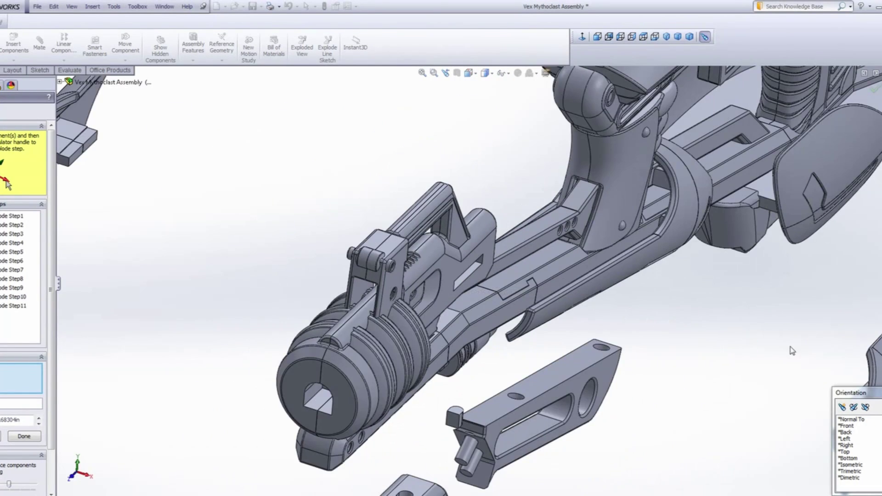
scroll(792, 351, up, 2)
scroll(765, 340, down, 7)
middle_drag(601, 385, 625, 394)
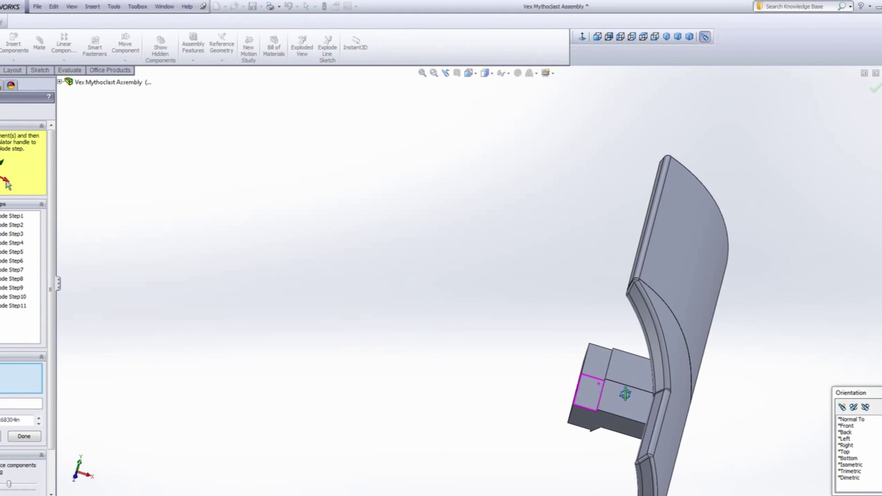
scroll(478, 349, up, 7)
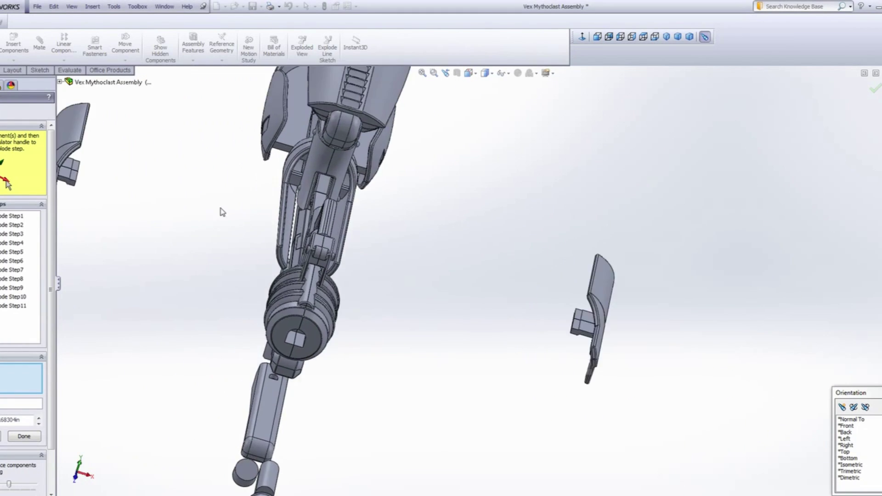
Inspect the rectangular slot in the side of the front body and compare it with the exploded guard beside it.
scroll(221, 212, down, 4)
middle_click(451, 249)
middle_drag(451, 249, 580, 358)
scroll(584, 323, down, 5)
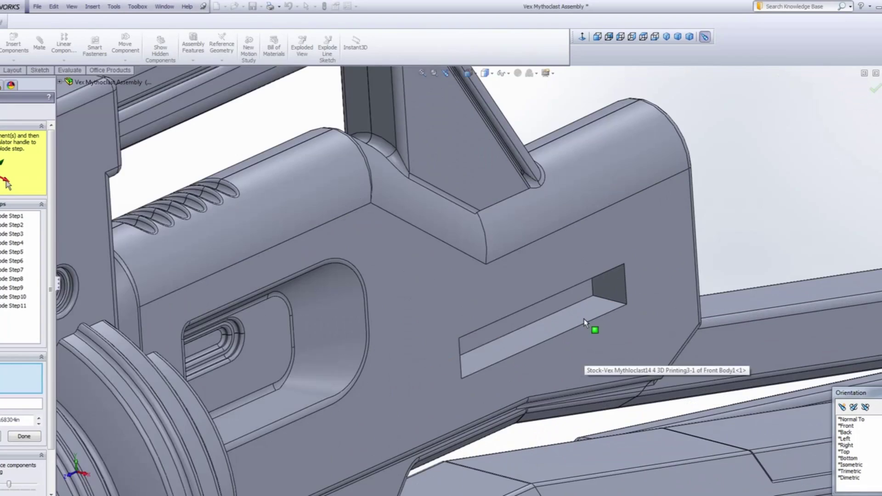
scroll(587, 287, up, 10)
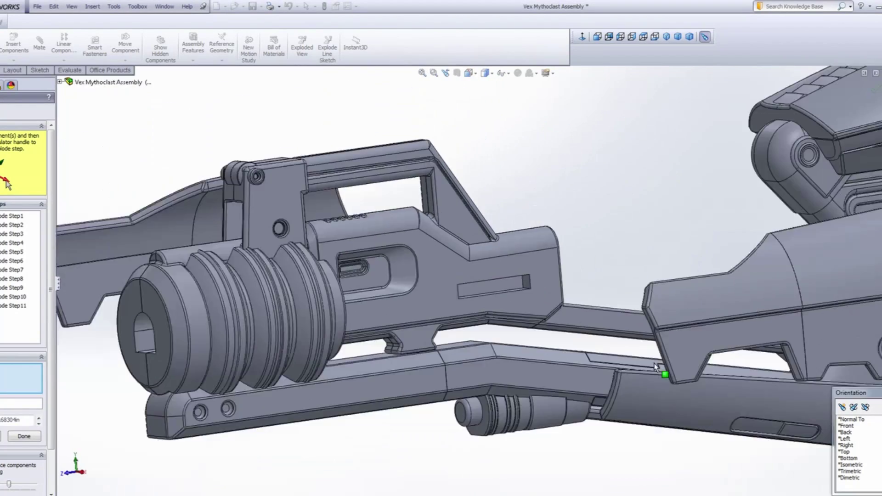
scroll(655, 365, up, 2)
scroll(584, 381, down, 2)
scroll(586, 280, down, 4)
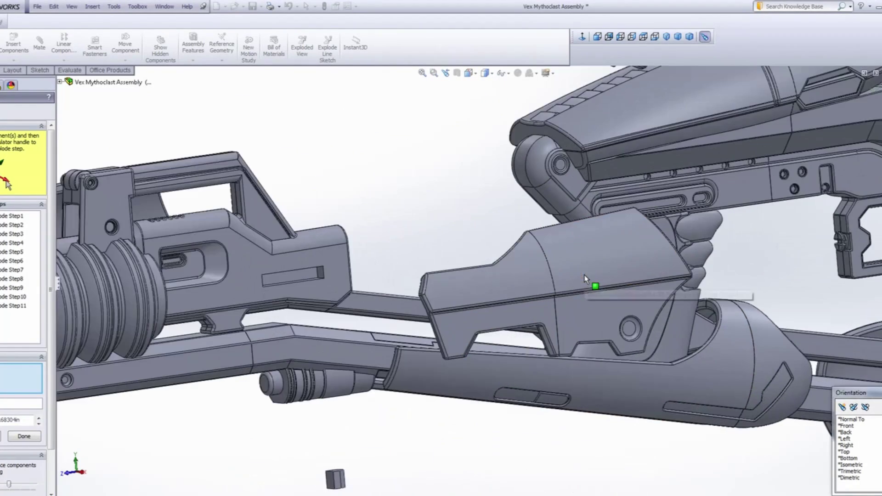
Try to explode Front Guard1 forward, separating it from Front Guard2.
middle_drag(586, 280, 561, 342)
scroll(571, 278, up, 2)
click(515, 293)
scroll(512, 294, up, 2)
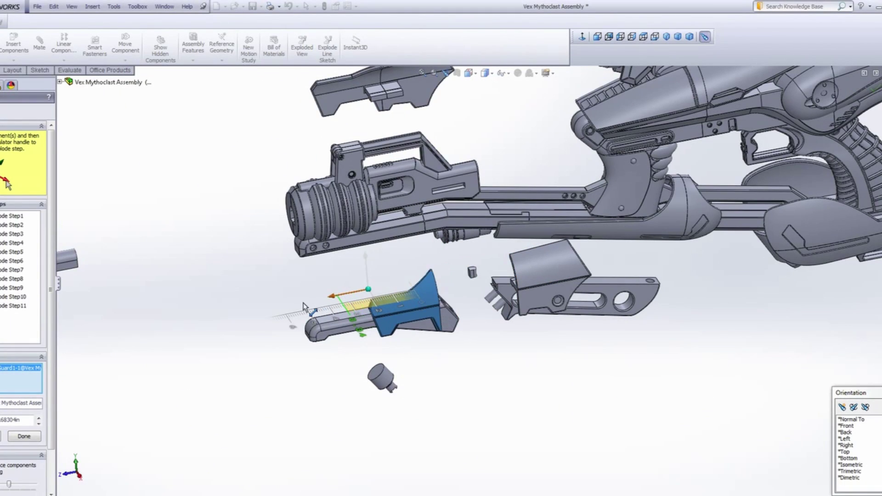
scroll(592, 275, down, 3)
Examine the separated guard sections up close, including the protruding tab and curved inner profile of the front section.
middle_drag(608, 255, 511, 236)
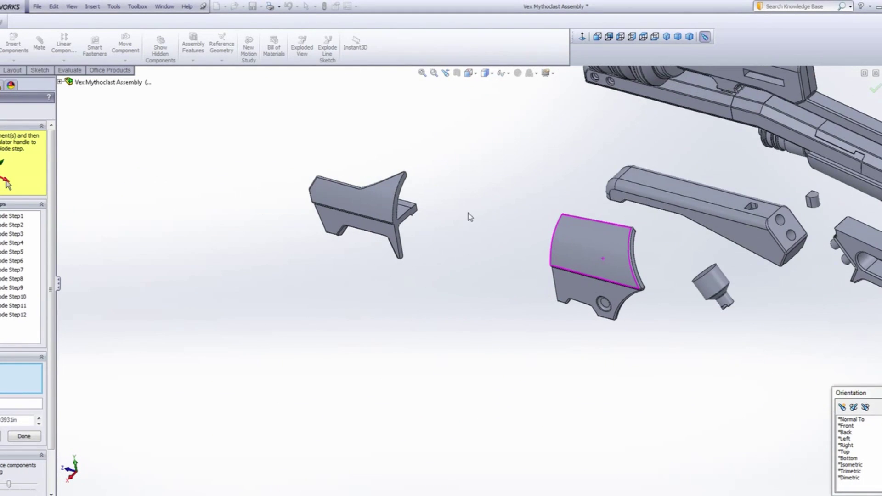
scroll(412, 196, down, 5)
middle_drag(402, 250, 356, 253)
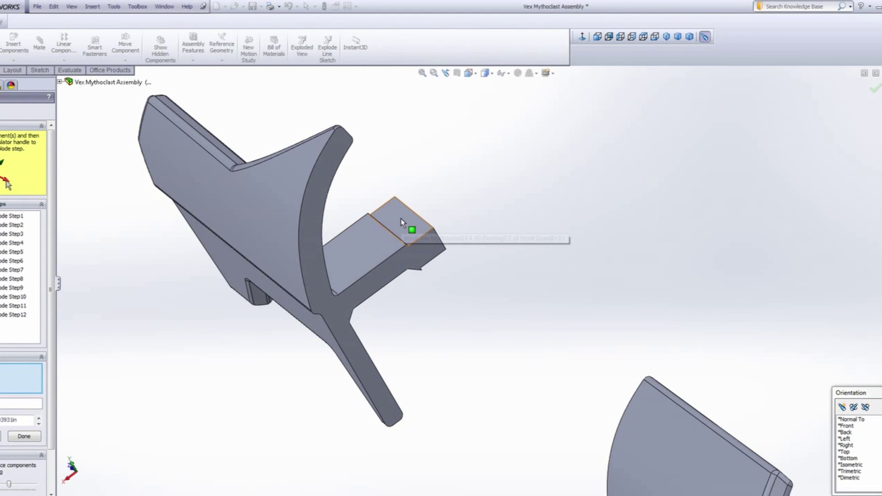
scroll(437, 225, up, 3)
scroll(501, 294, up, 3)
scroll(485, 284, up, 4)
middle_click(448, 268)
middle_drag(459, 280, 528, 270)
scroll(517, 271, down, 5)
scroll(377, 250, down, 1)
middle_click(367, 247)
mouse_move(368, 247)
middle_down()
mouse_move(382, 215)
mouse_move(382, 237)
middle_up()
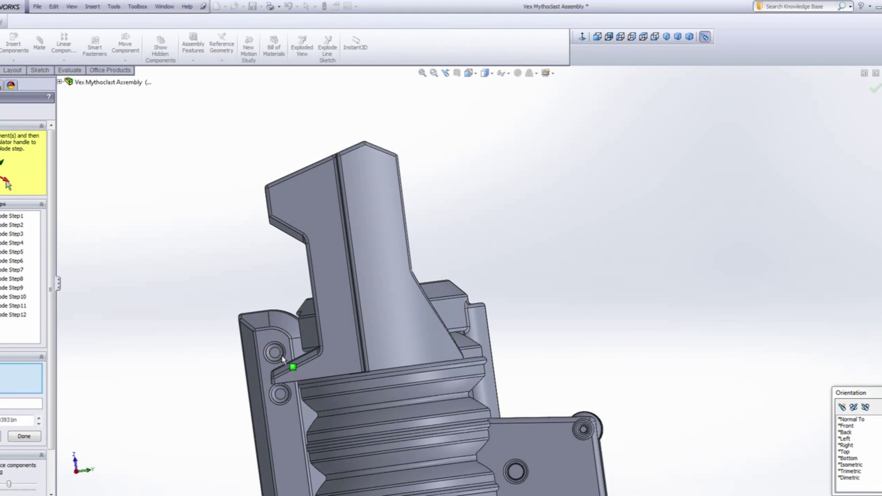
Review the exploded guards around the assembly and look closely at the front body's side slot.
scroll(346, 263, up, 6)
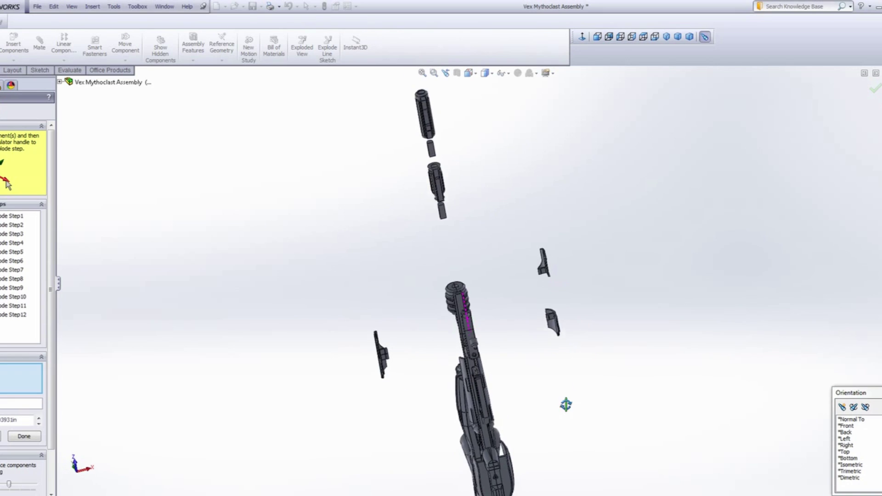
middle_drag(566, 404, 521, 296)
scroll(539, 357, down, 8)
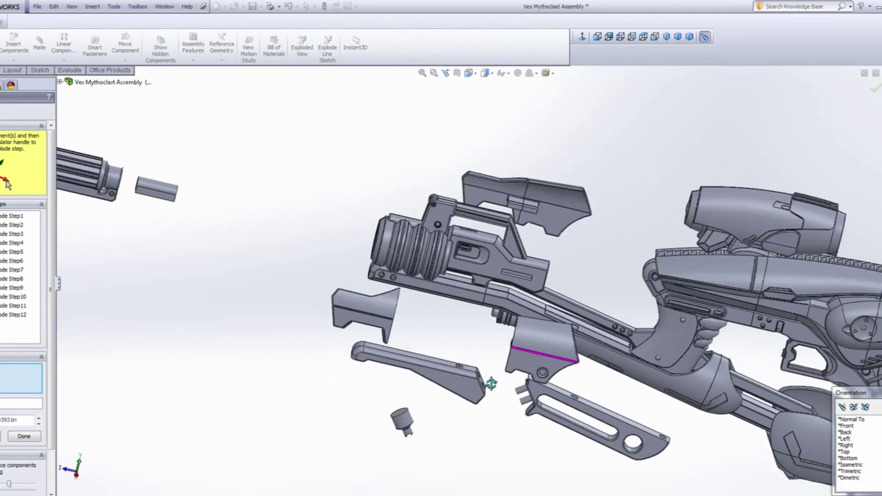
middle_drag(491, 384, 519, 329)
scroll(518, 330, down, 2)
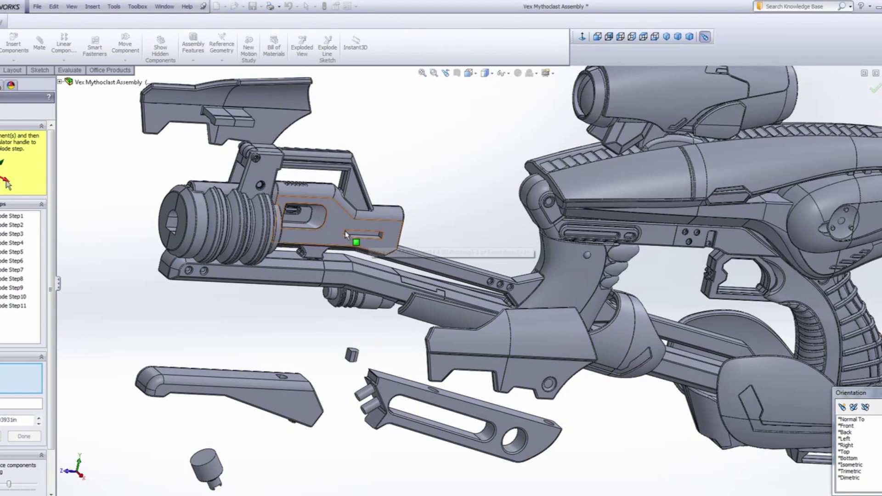
scroll(398, 239, up, 10)
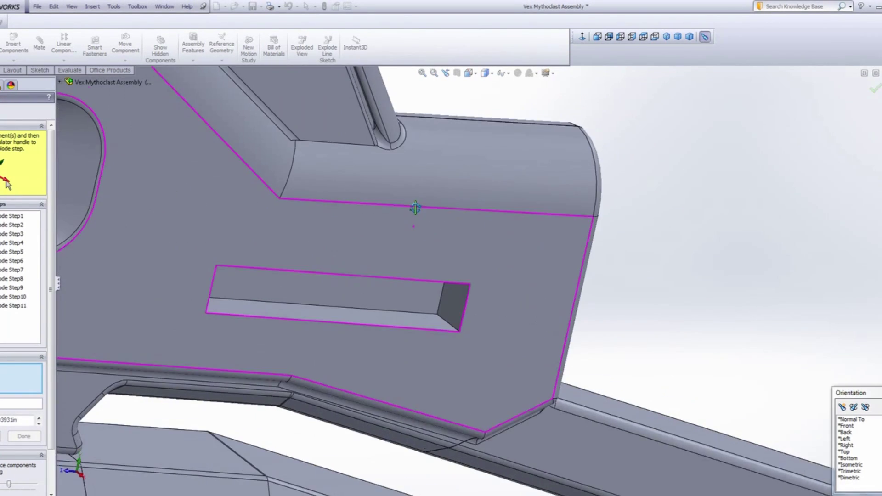
Explode Front Body2 sideways, separating it from Front Body1 and moving it out towards the exploded guard on its side.
scroll(451, 276, down, 10)
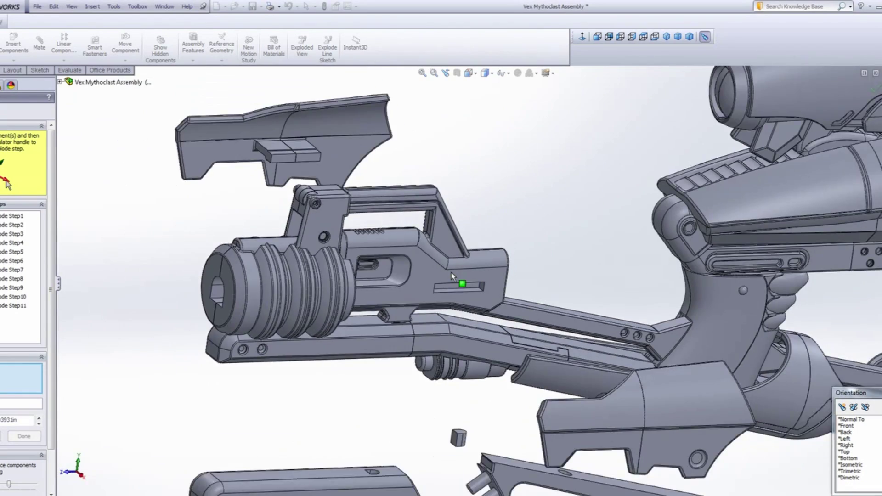
scroll(452, 275, up, 3)
middle_drag(452, 276, 463, 200)
scroll(423, 275, up, 2)
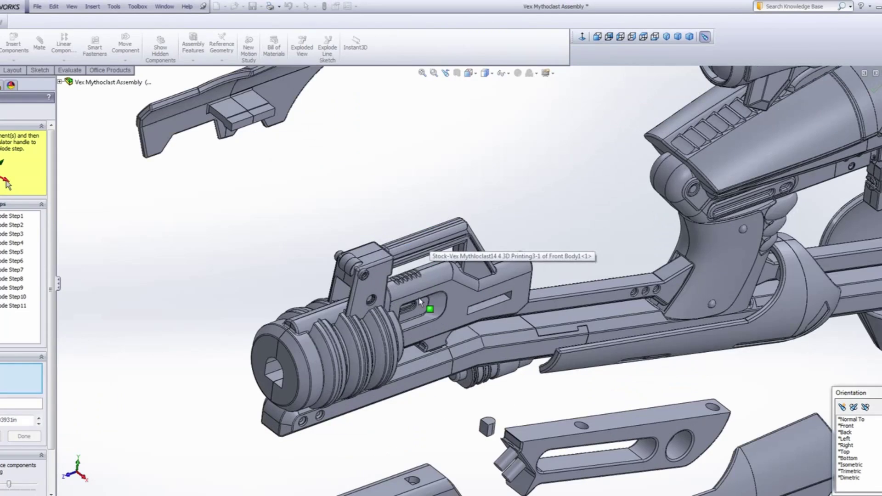
click(449, 290)
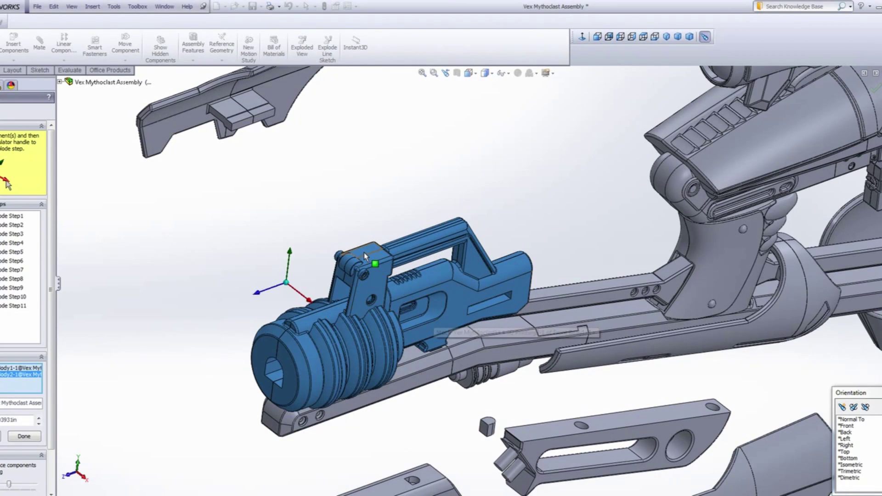
click(361, 274)
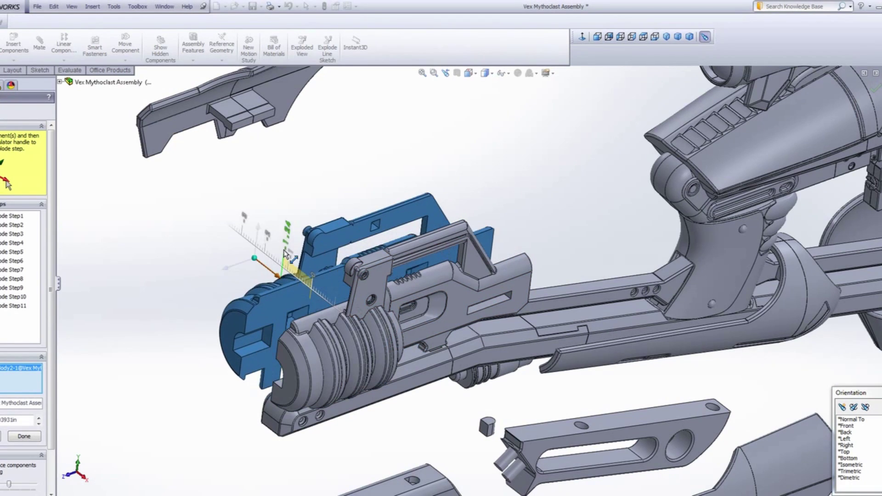
drag(262, 223, 196, 178)
scroll(478, 296, up, 4)
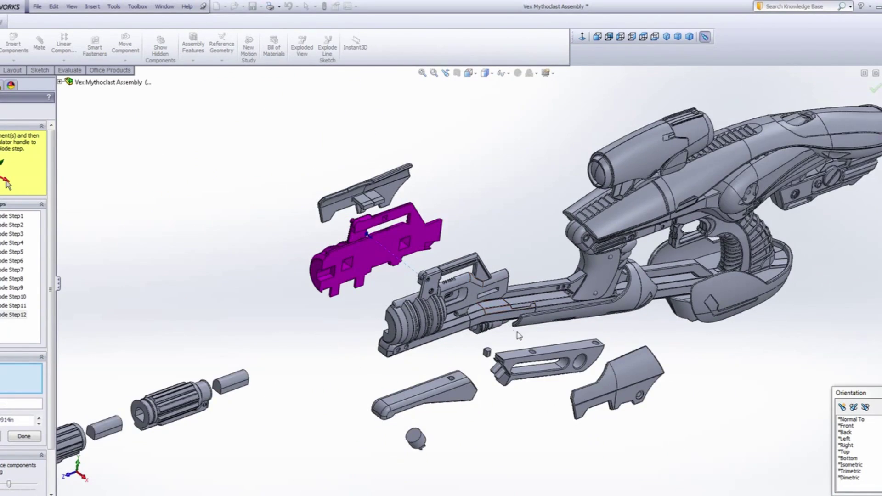
Try to explode Front Body1 sideways in the direction opposite to Front Body2.
scroll(510, 335, down, 3)
click(469, 297)
middle_drag(470, 300, 539, 323)
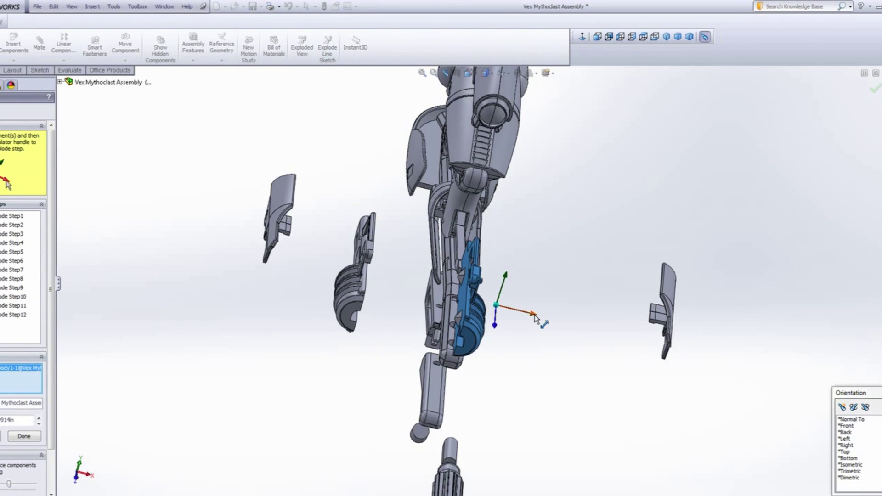
scroll(547, 207, down, 2)
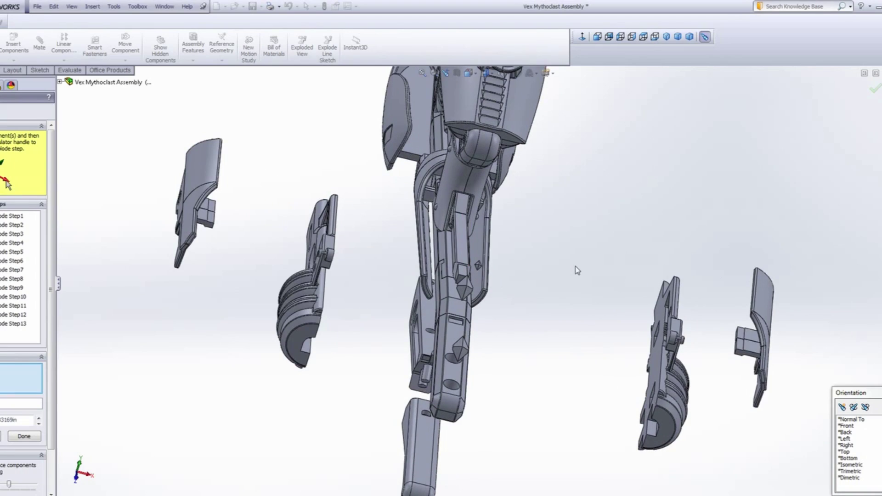
scroll(472, 279, down, 2)
Examine the diamond-shaped front body keys, the bottom front rail's openings and the matching square pockets inside Front Body2.
middle_drag(475, 279, 416, 256)
scroll(335, 358, up, 3)
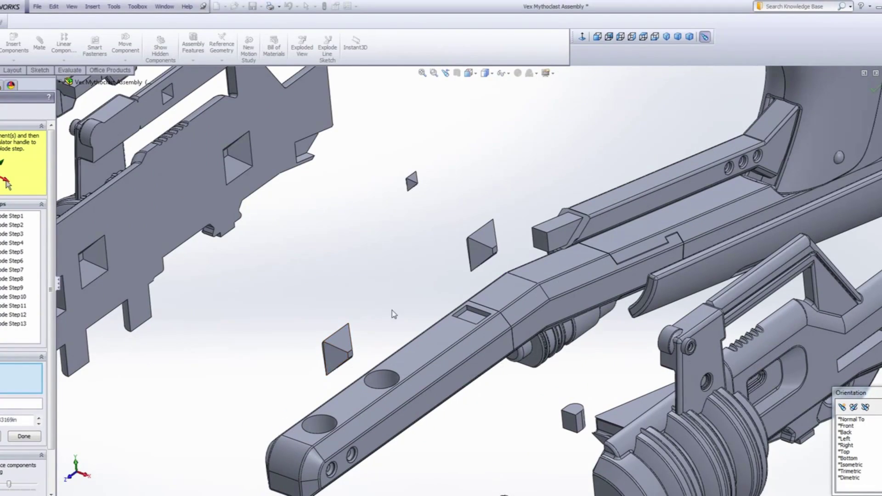
scroll(484, 262, down, 5)
middle_drag(485, 262, 343, 357)
scroll(411, 236, down, 3)
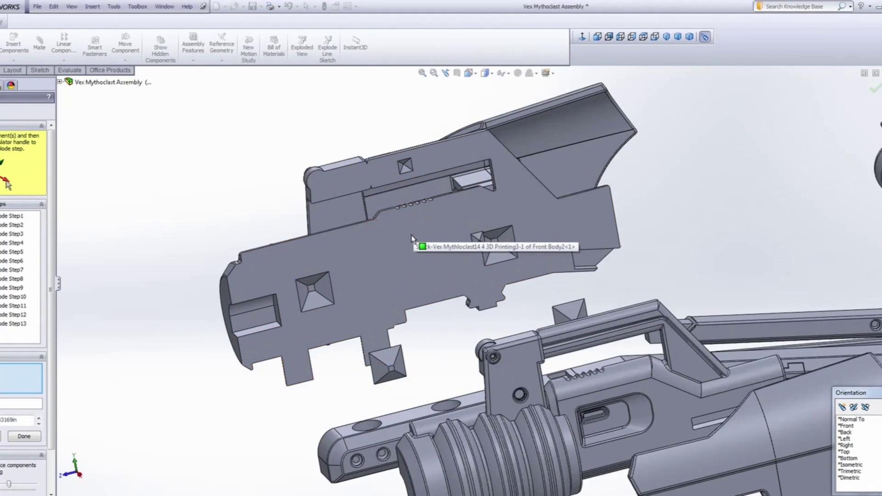
Compare the inner faces of both separated front body halves, including their key pockets, barrel pin recesses and lower tabs.
scroll(416, 252, up, 5)
scroll(471, 291, down, 2)
middle_drag(471, 291, 593, 285)
scroll(576, 321, down, 4)
scroll(599, 335, up, 4)
middle_drag(348, 263, 522, 262)
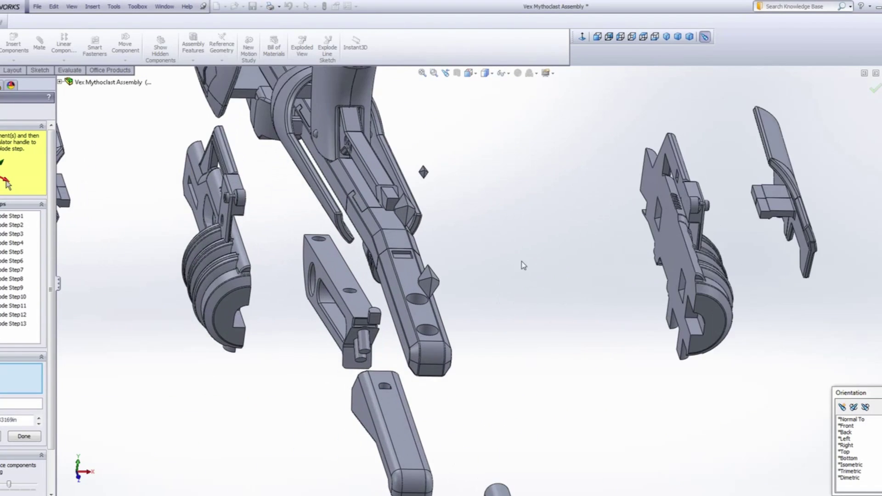
scroll(658, 270, down, 3)
middle_drag(697, 332, 615, 215)
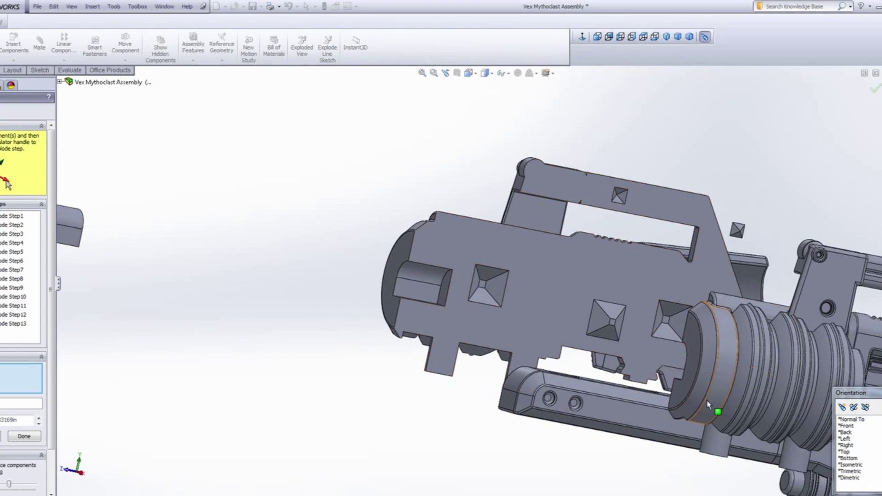
ctrl+middle_drag(707, 404, 577, 368)
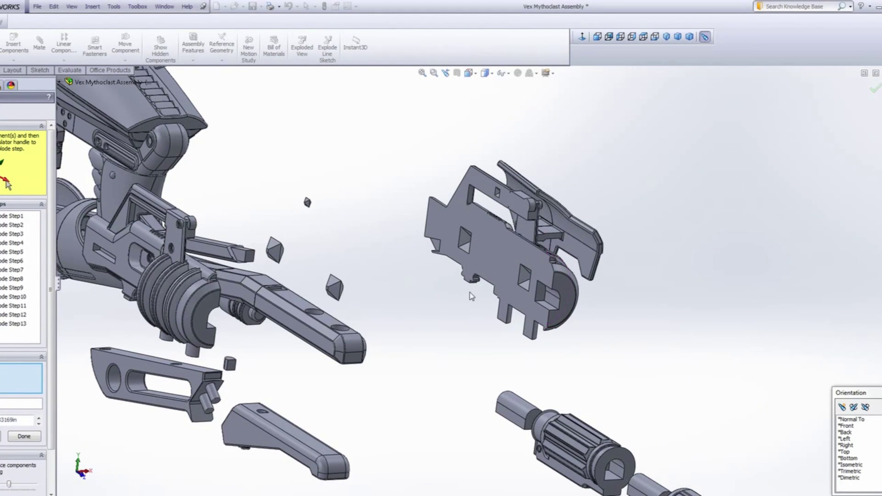
Delete the last explode step, the one that moved Front Body1 sideways.
scroll(515, 278, up, 3)
scroll(520, 274, down, 3)
middle_drag(520, 274, 163, 347)
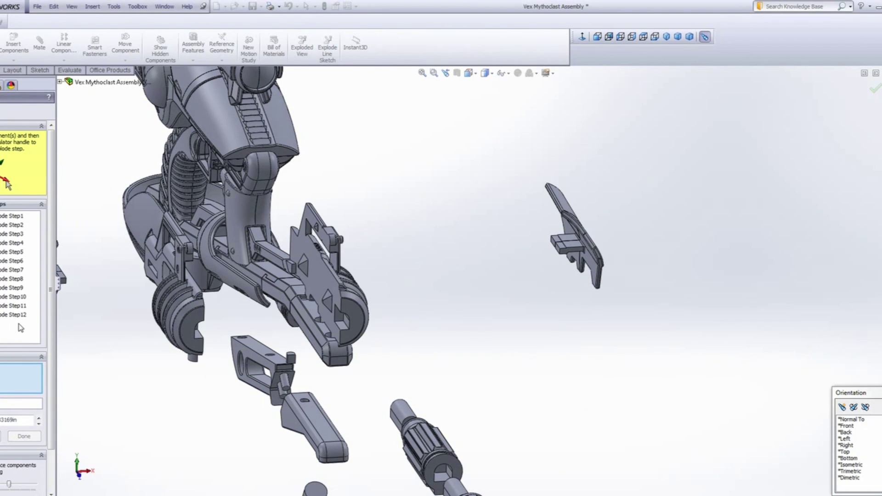
Examine how Front Body1's lower tabs and hook seat in the round holes and rectangular notch of the bottom front rail.
scroll(329, 330, down, 10)
scroll(526, 337, up, 10)
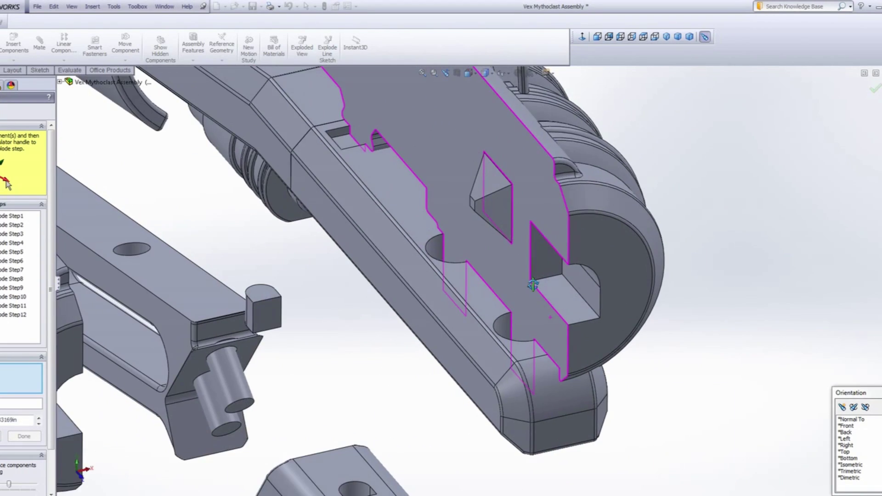
middle_drag(533, 285, 780, 329)
scroll(666, 275, up, 3)
scroll(575, 325, down, 8)
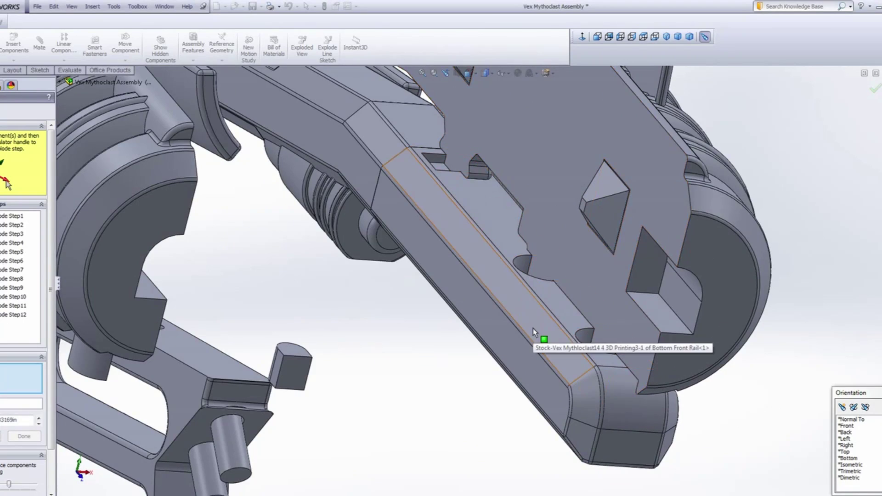
scroll(533, 328, up, 3)
scroll(469, 209, down, 10)
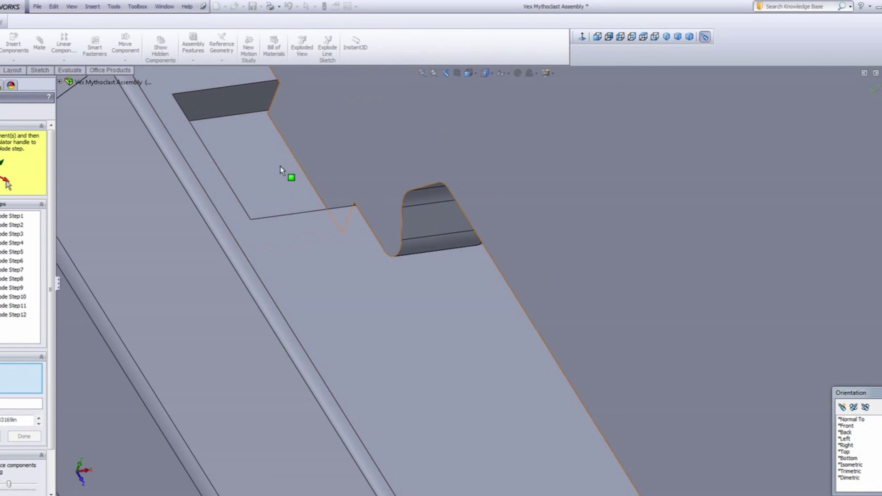
scroll(282, 170, up, 5)
middle_drag(426, 307, 547, 279)
scroll(554, 283, up, 5)
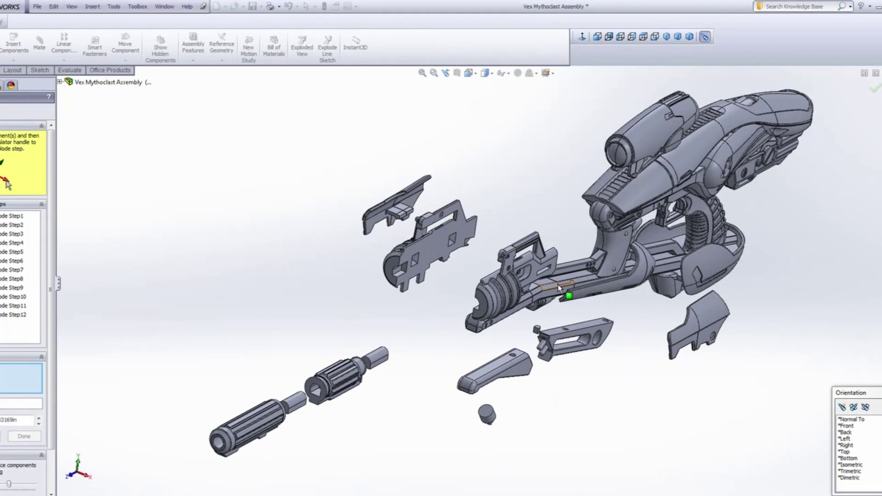
Review the front body and bottom rails in the exploded assembly and finish editing the exploded view.
scroll(520, 296, down, 2)
scroll(522, 288, up, 2)
middle_drag(523, 284, 505, 243)
scroll(519, 261, up, 2)
scroll(521, 265, down, 6)
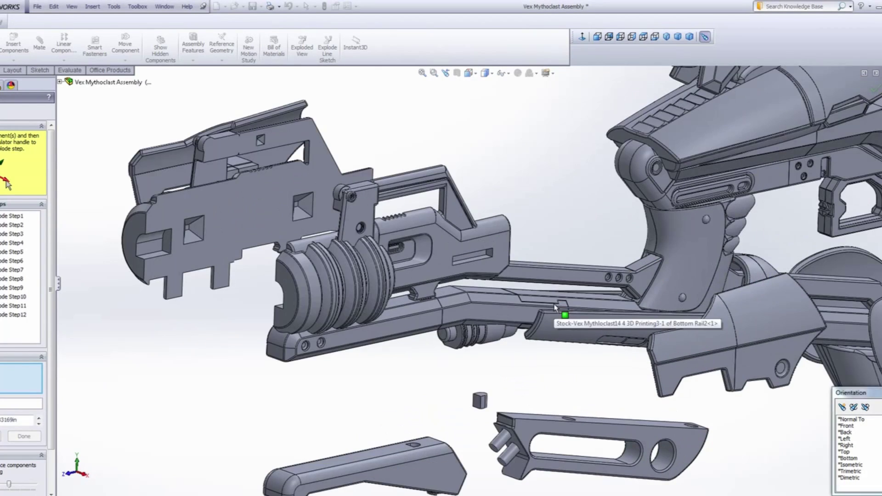
scroll(569, 307, up, 6)
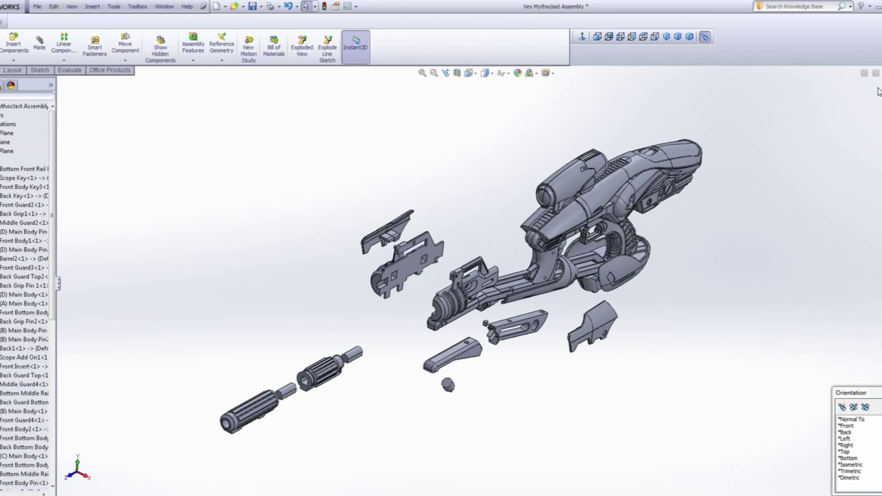
Hide the exploded barrel components Barrel1, Barrel PinA and Barrel2.
middle_drag(538, 264, 479, 292)
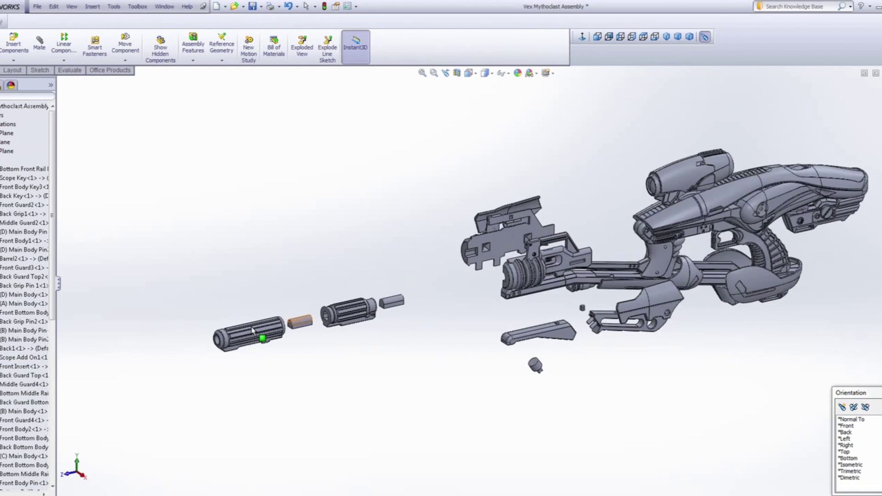
scroll(260, 328, down, 6)
right_click(378, 323)
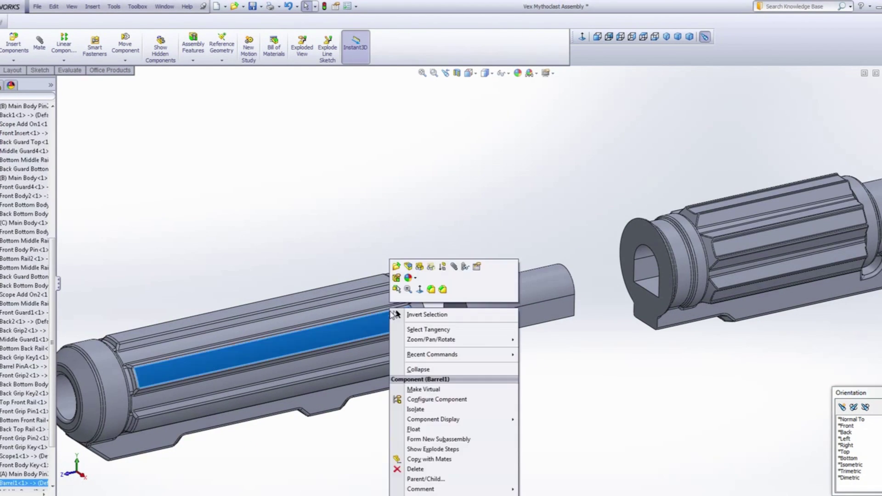
click(420, 267)
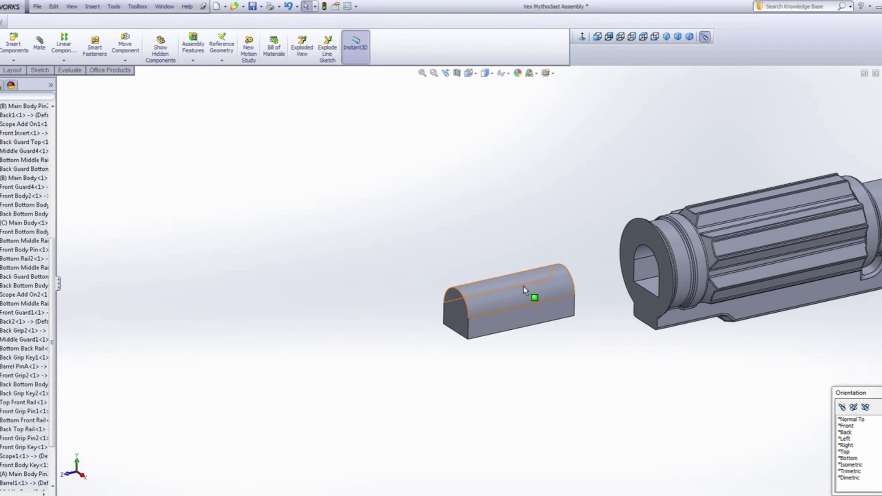
right_click(523, 285)
click(554, 245)
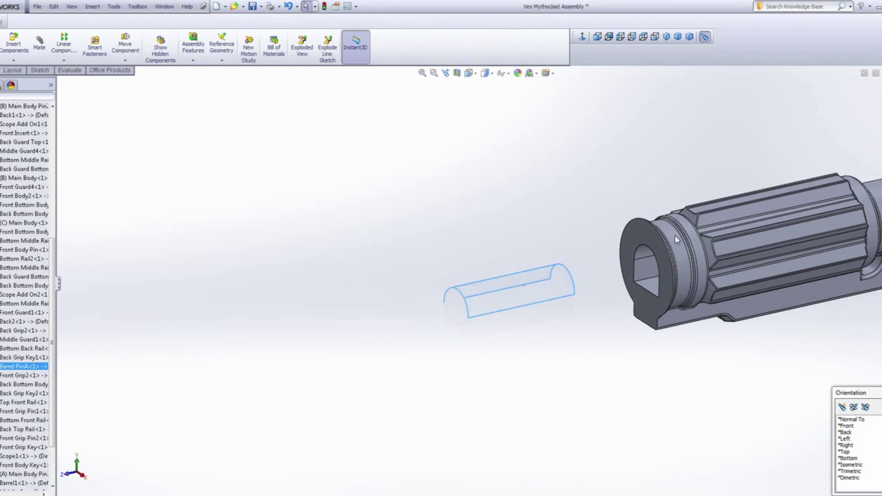
right_click(675, 239)
click(706, 193)
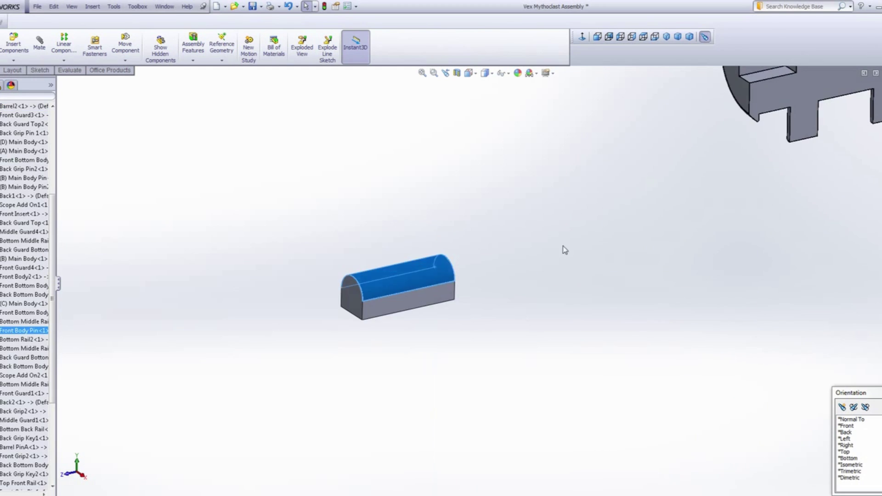
Hide the Front Body Pin, both front bodies, the front guards, Front Insert, front body keys and exploded front lower body parts.
right_click(465, 266)
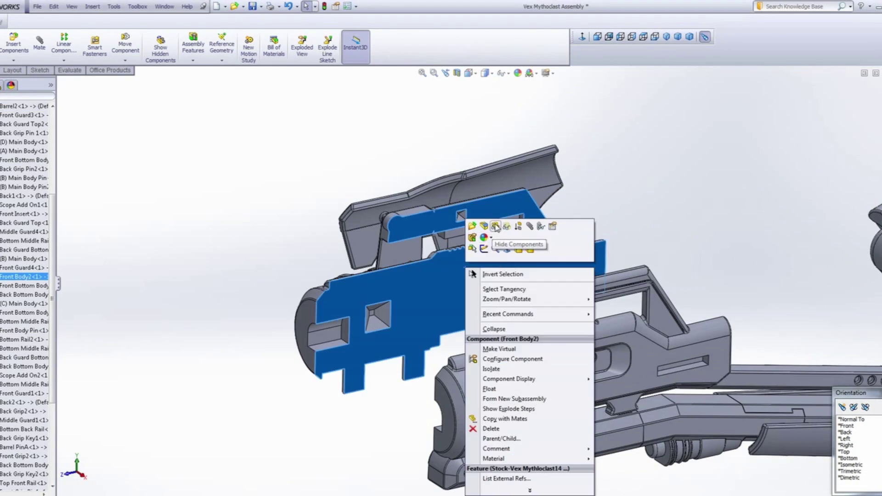
click(495, 226)
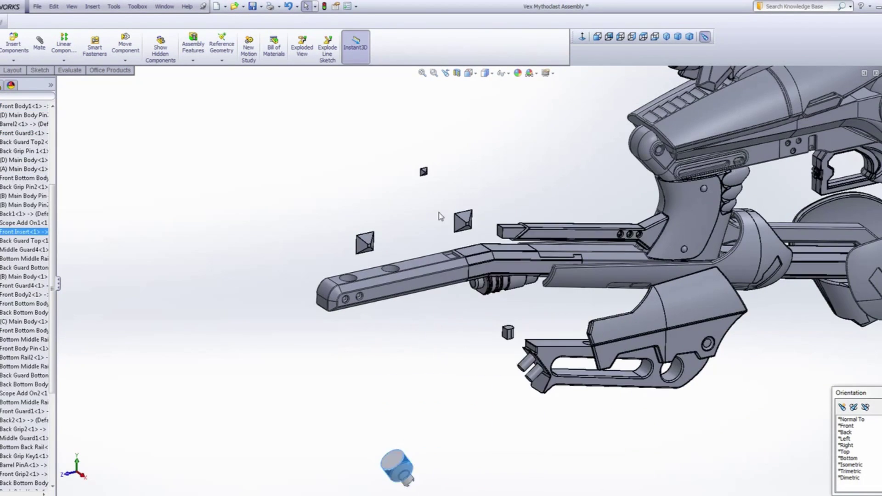
right_click(648, 363)
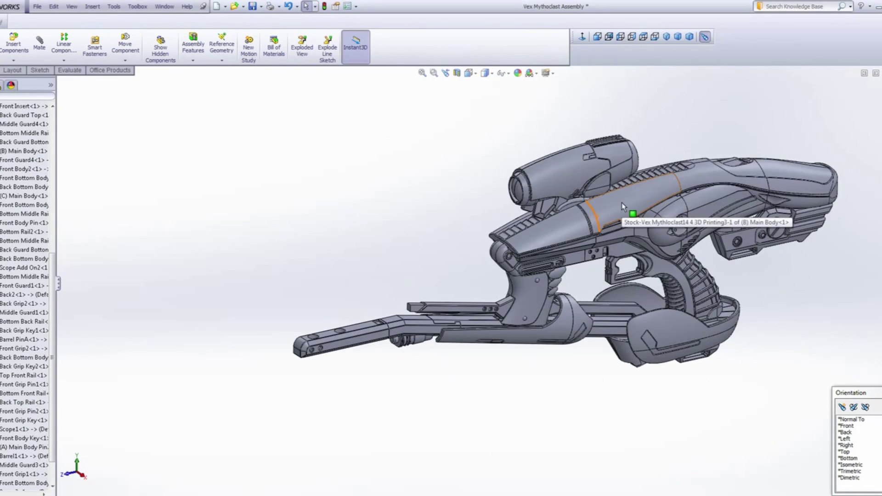
Examine the bottom front rail, upper rail and front grip area of the remaining assembly from the side and at an angle.
scroll(485, 291, up, 3)
middle_drag(494, 280, 521, 238)
scroll(441, 274, down, 3)
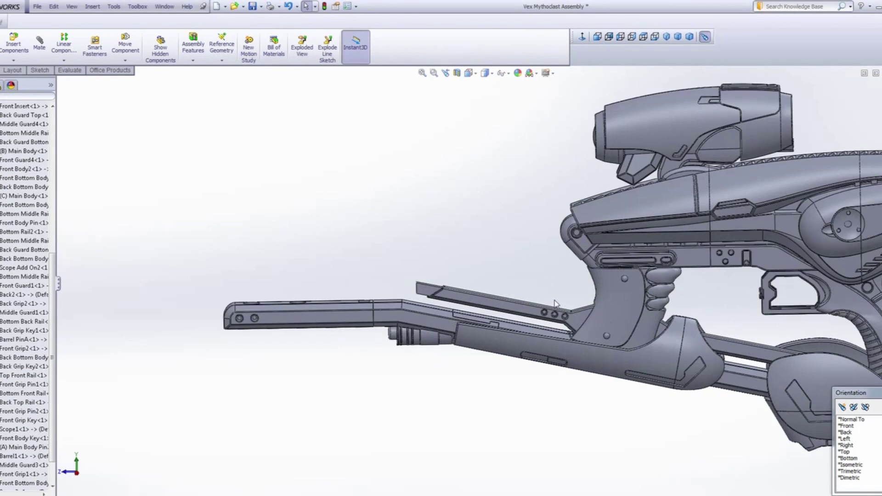
scroll(529, 319, down, 3)
scroll(414, 354, down, 2)
scroll(386, 351, up, 3)
middle_drag(385, 350, 425, 361)
ctrl+middle_drag(357, 321, 445, 342)
scroll(446, 345, down, 3)
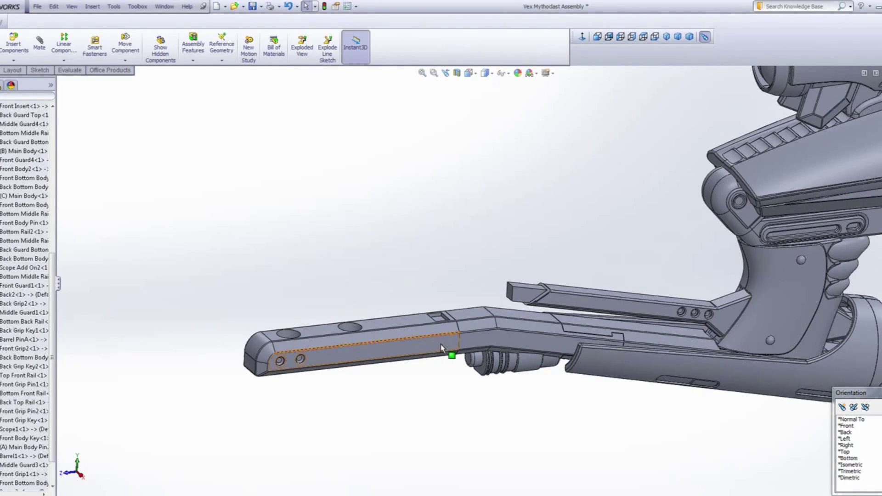
Reopen the exploded view for editing and explode the Bottom Front Rail forward along the Z axis.
click(422, 319)
scroll(423, 319, up, 1)
ctrl+middle_drag(440, 323, 480, 361)
click(406, 172)
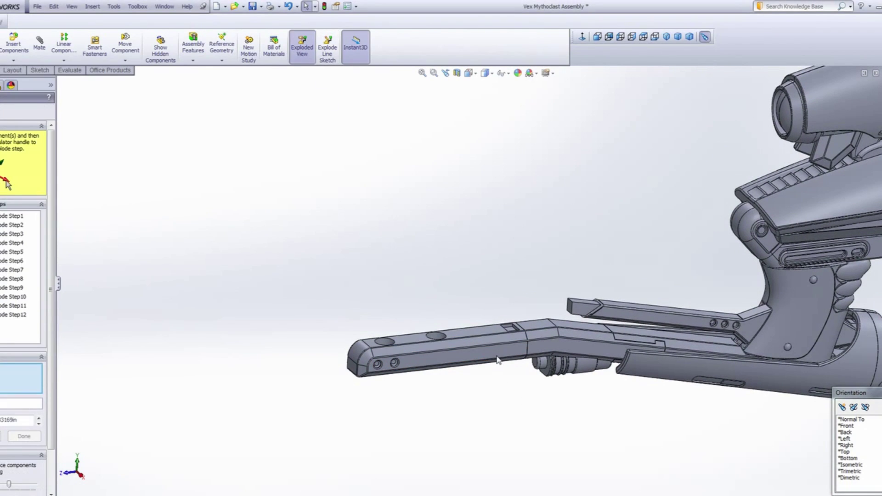
scroll(487, 376, up, 3)
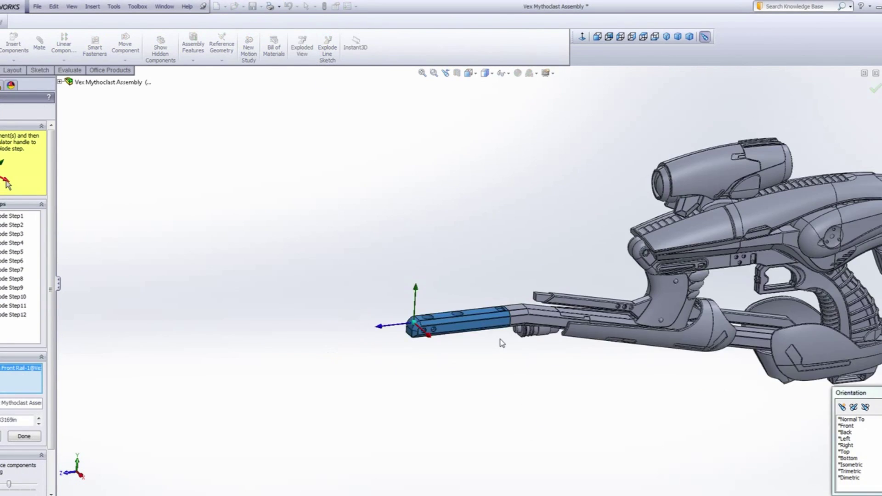
scroll(442, 346, down, 2)
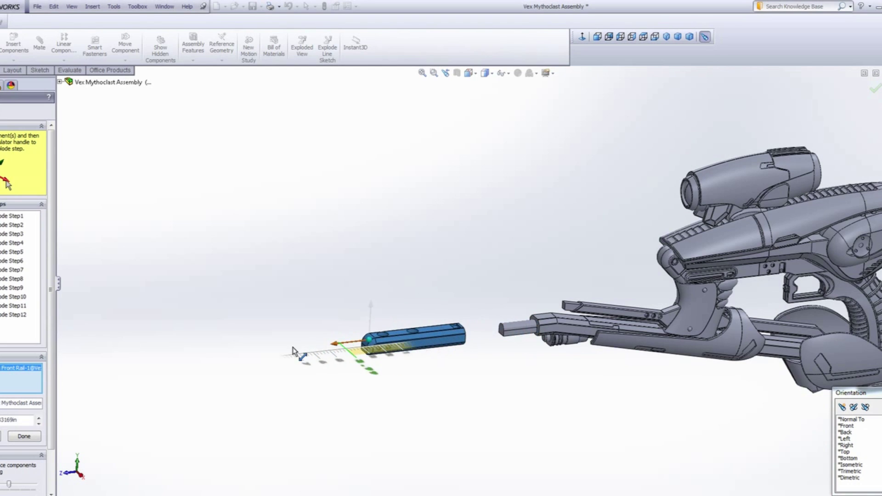
drag(198, 359, 197, 359)
scroll(230, 348, down, 3)
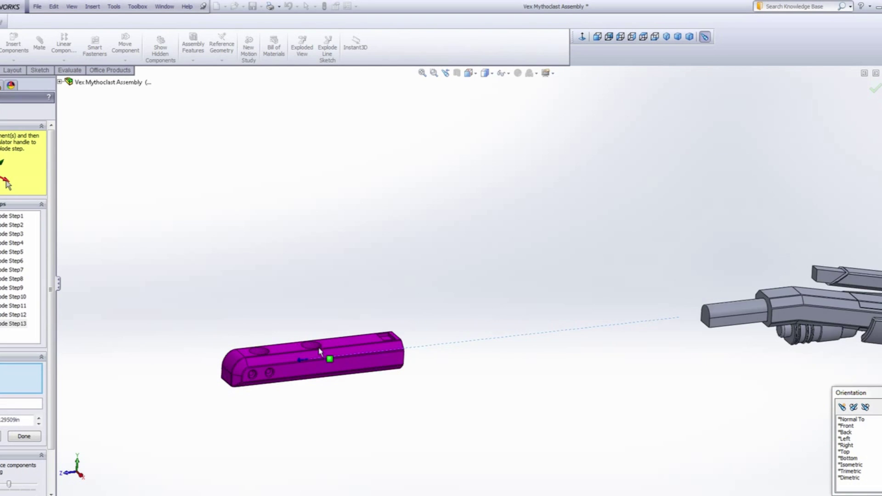
Inspect the separated Bottom Front Rail and the exposed peg on the rail section behind it.
middle_drag(391, 351, 382, 277)
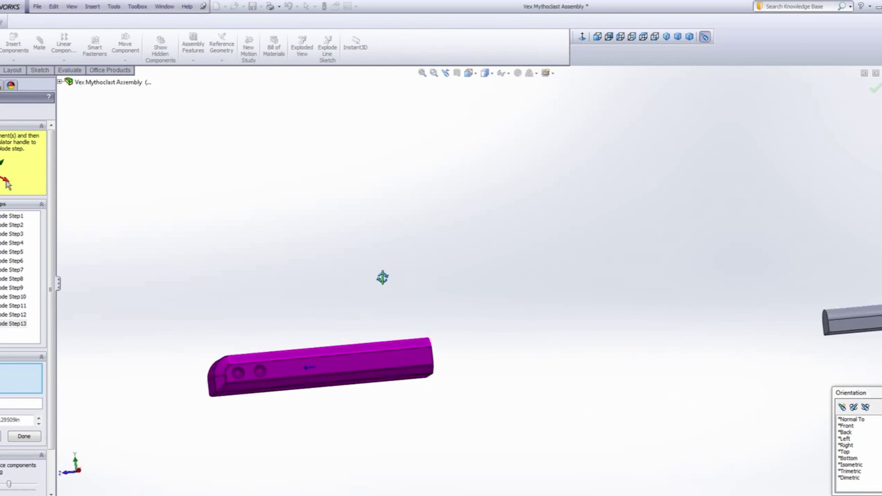
middle_drag(395, 340, 554, 319)
scroll(703, 257, down, 1)
ctrl+middle_drag(703, 257, 581, 271)
scroll(625, 271, up, 2)
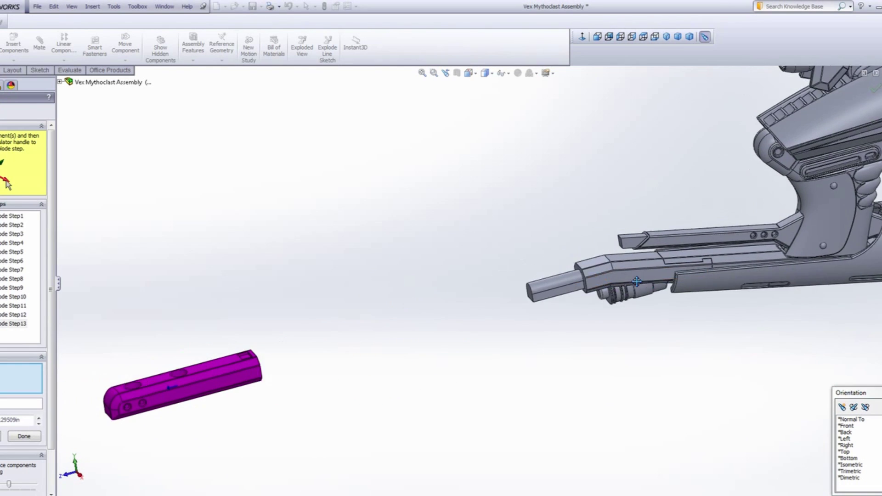
Explode the exposed connecting peg forward along the Z axis, out of the bottom rail section behind the Bottom Front Rail.
ctrl+middle_drag(636, 282, 679, 301)
click(592, 300)
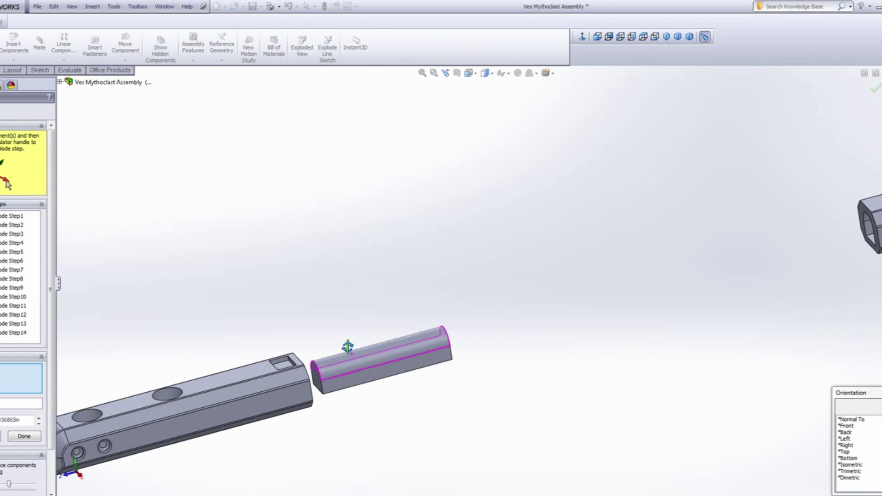
middle_drag(277, 331, 314, 332)
scroll(404, 361, up, 4)
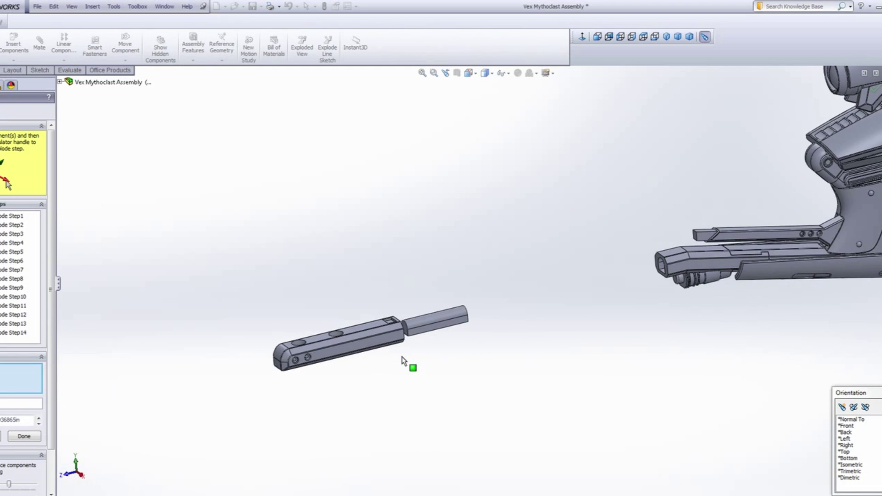
scroll(567, 298, up, 2)
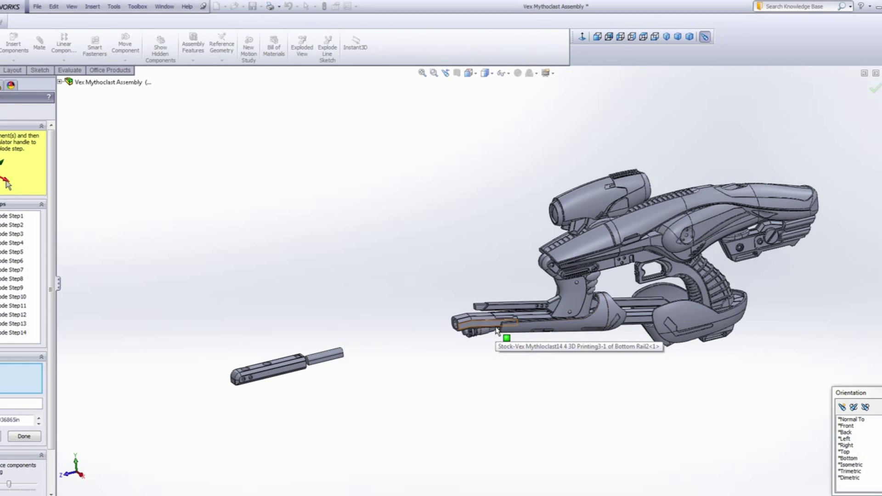
Examine Bottom Rail2, the Bottom Middle Rail Attachment Pins and the surrounding middle guards from the side, below and the front.
scroll(479, 313, down, 4)
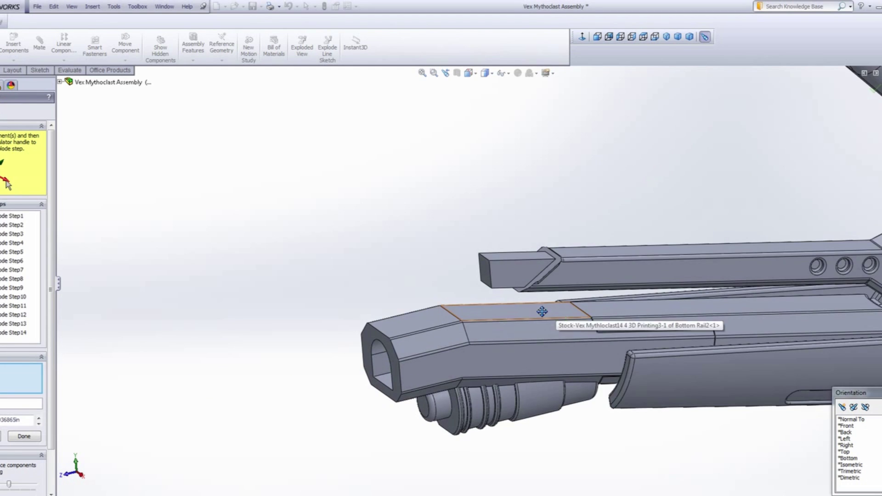
scroll(542, 311, up, 4)
middle_drag(481, 312, 462, 236)
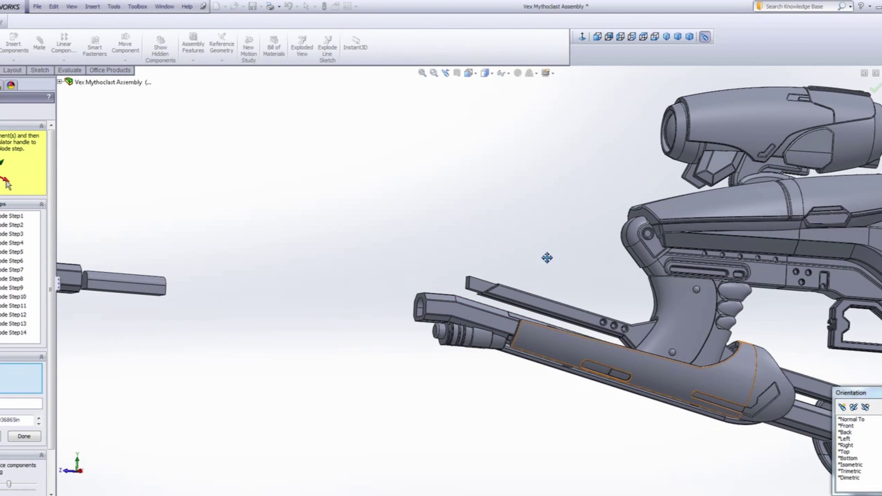
scroll(551, 271, down, 3)
ctrl+middle_drag(548, 258, 539, 217)
click(539, 216)
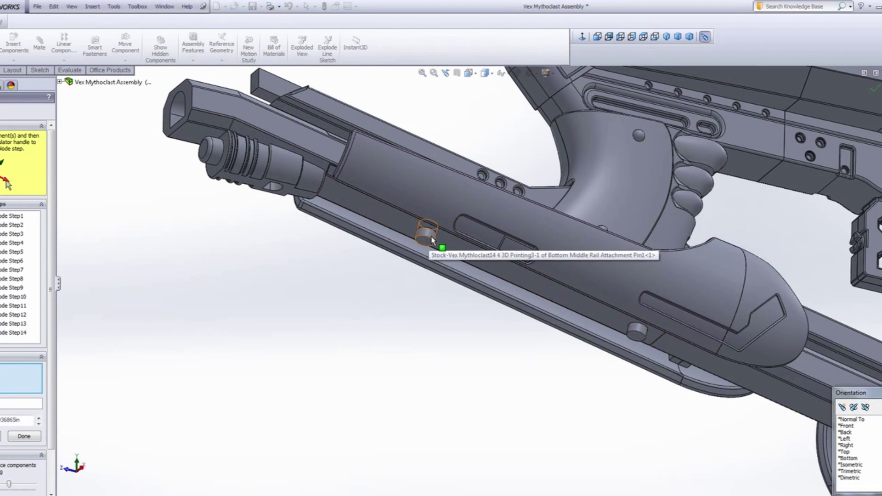
scroll(506, 257, up, 4)
middle_drag(528, 249, 478, 347)
scroll(473, 354, down, 3)
middle_drag(423, 332, 421, 372)
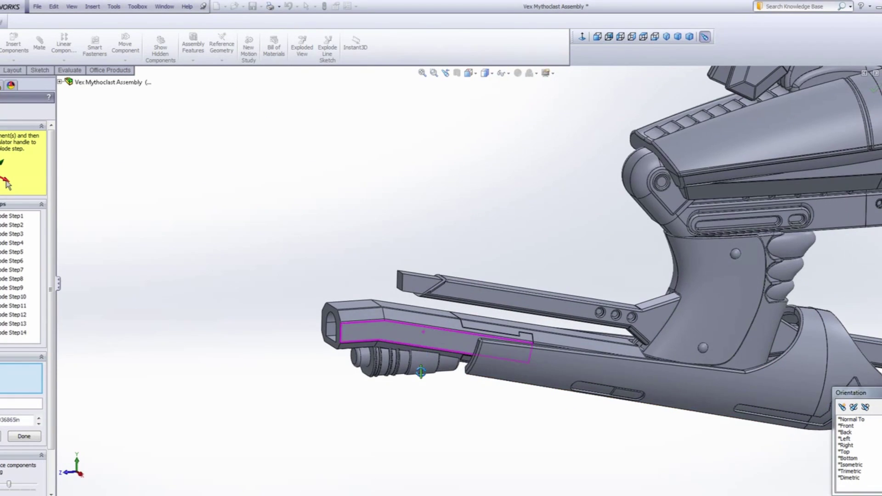
scroll(421, 372, up, 3)
scroll(518, 315, down, 2)
middle_drag(580, 316, 573, 398)
scroll(655, 271, down, 4)
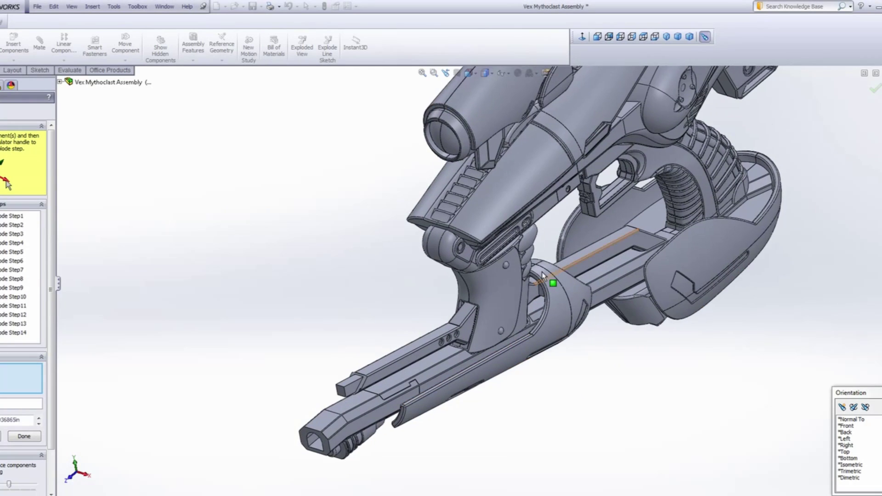
Explode Middle Guard1 and Middle Guard2 sideways along the X axis, and Middle Guard3 and Middle Guard4 in the opposite direction.
click(550, 286)
scroll(523, 287, up, 3)
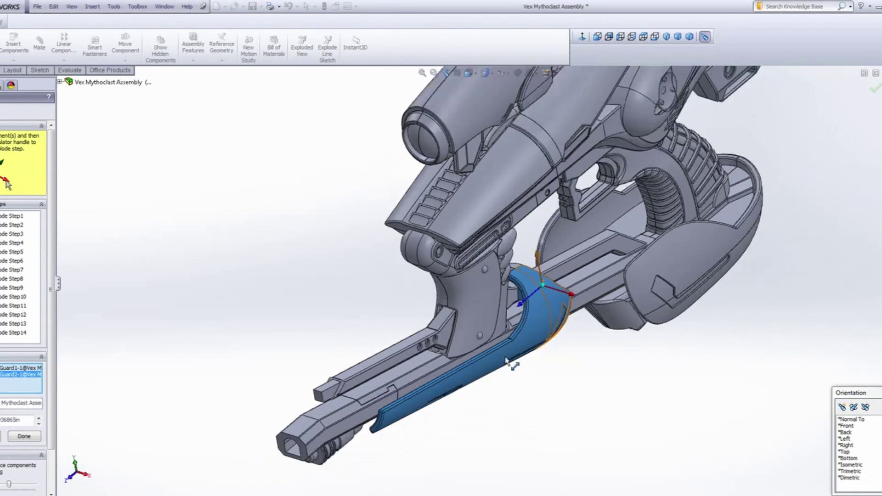
scroll(528, 288, up, 3)
mouse_move(523, 287)
middle_down()
mouse_move(549, 287)
mouse_move(530, 287)
middle_up()
scroll(530, 287, down, 1)
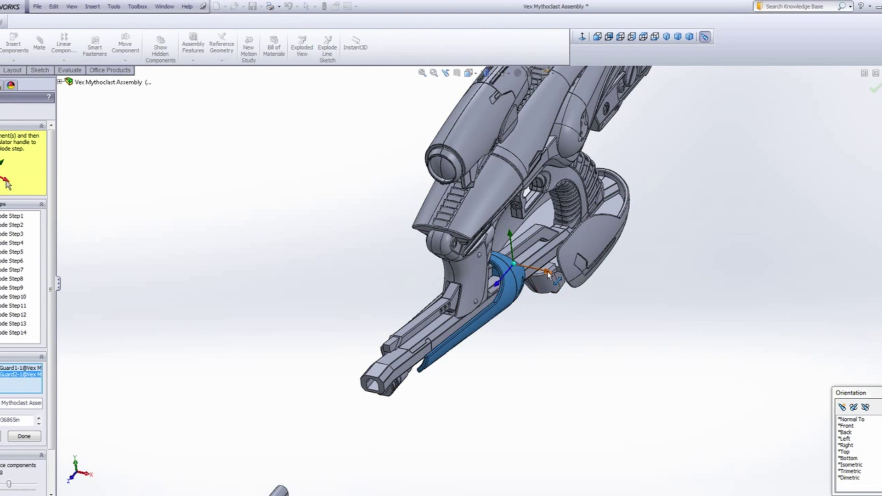
middle_drag(453, 289, 500, 288)
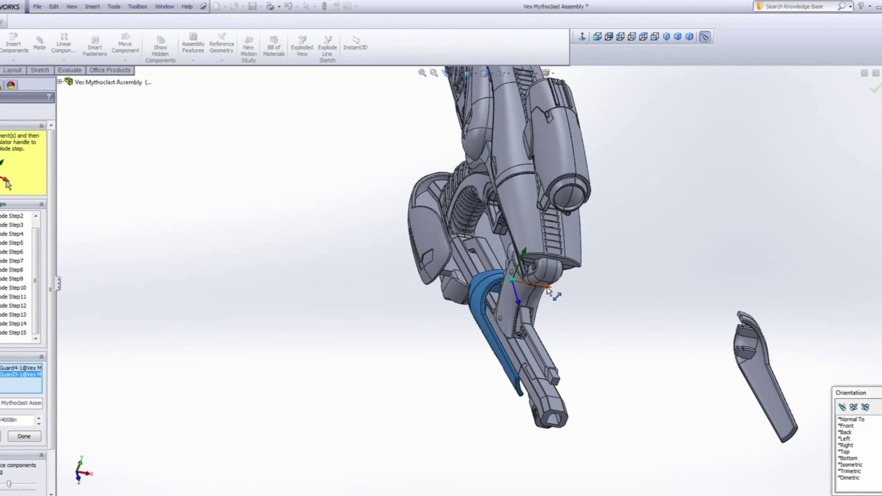
drag(425, 281, 347, 278)
Explode Bottom Rail2, including the cylindrical part beneath it, sideways along the X axis away from the rail assembly.
middle_drag(547, 313, 651, 343)
ctrl+middle_drag(501, 353, 525, 307)
scroll(426, 351, down, 4)
middle_click(459, 339)
scroll(525, 332, down, 3)
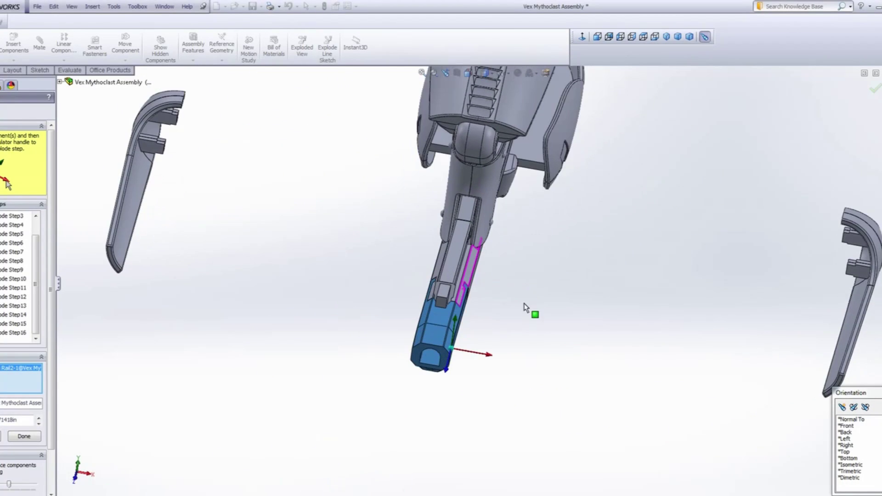
drag(553, 371, 684, 403)
Explode the Top Front Rail forward along the Z axis, away from the front grip.
middle_drag(466, 274, 326, 281)
click(549, 327)
scroll(505, 273, down, 2)
click(531, 250)
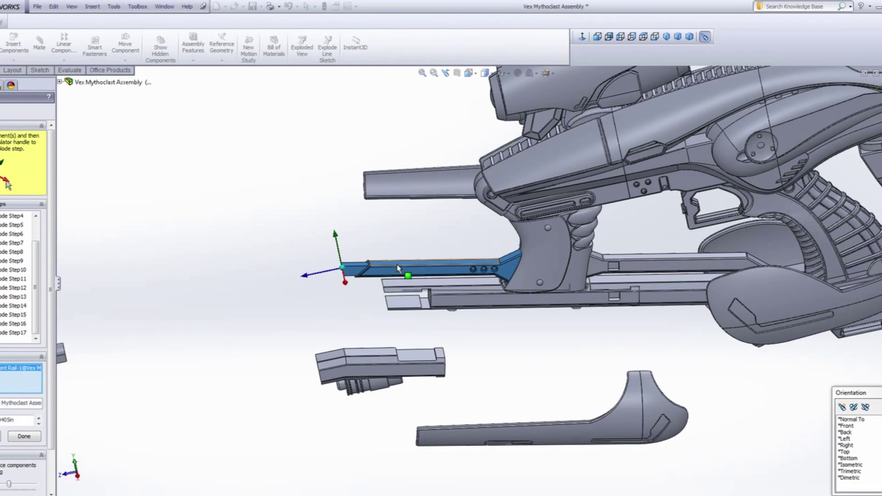
scroll(398, 268, down, 3)
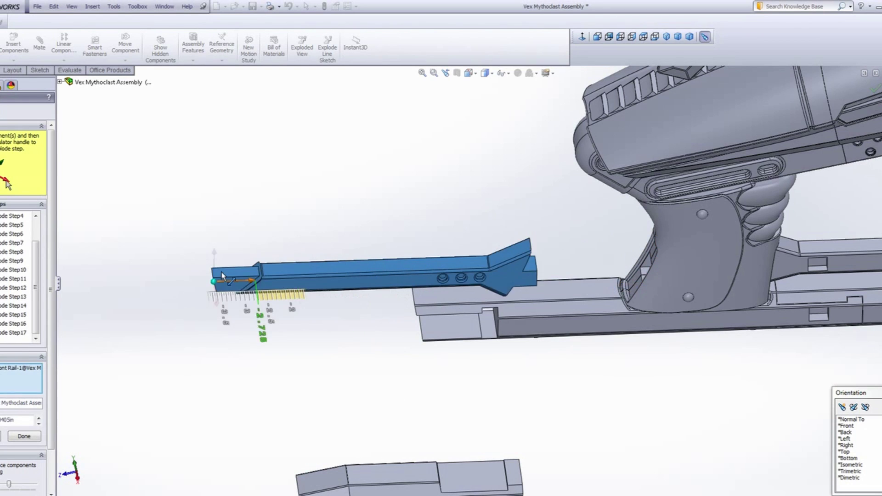
drag(138, 271, 138, 271)
Examine the separated Top Front Rail, its forked rear end and the matching socket in the front grip.
scroll(741, 259, down, 5)
middle_drag(616, 277, 431, 296)
scroll(508, 292, up, 4)
middle_drag(508, 285, 538, 304)
scroll(465, 252, up, 4)
middle_click(619, 299)
middle_drag(619, 300, 600, 292)
scroll(459, 324, down, 3)
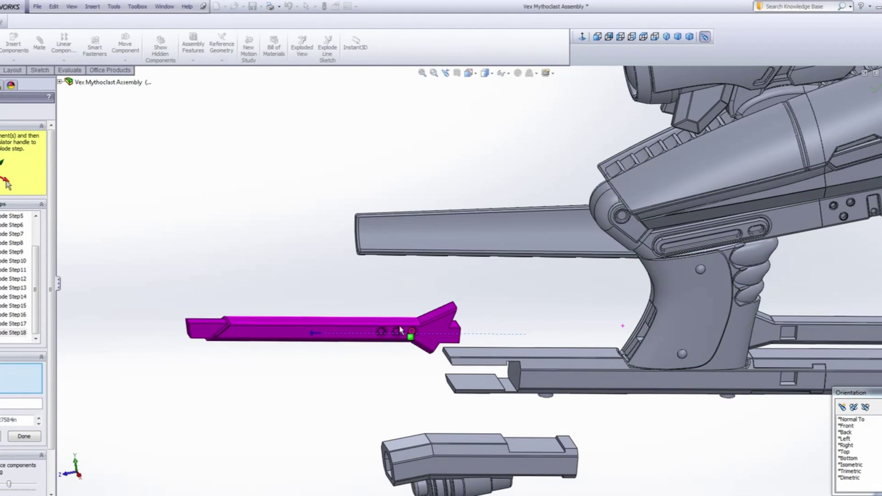
scroll(414, 329, down, 2)
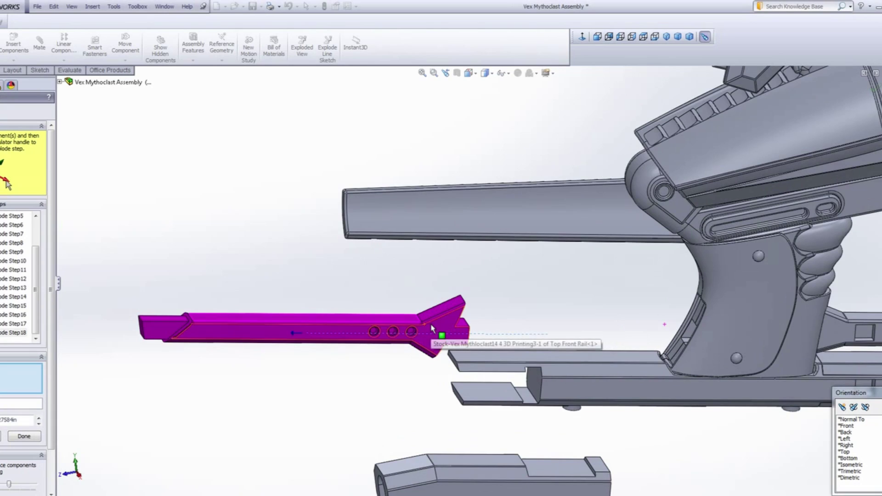
scroll(517, 327, up, 3)
ctrl+middle_drag(536, 317, 406, 337)
middle_click(509, 324)
middle_drag(510, 324, 553, 342)
scroll(521, 348, up, 3)
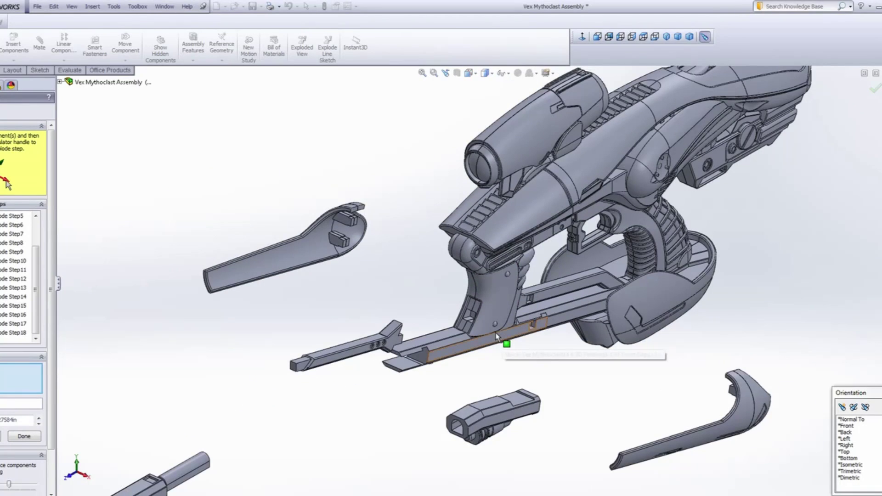
Explode the Top Front Rail upward along the Y axis, clear of the lower rails.
scroll(423, 338, down, 2)
middle_click(510, 289)
mouse_move(510, 289)
middle_down()
mouse_move(538, 274)
mouse_move(517, 274)
middle_up()
middle_drag(505, 313, 352, 340)
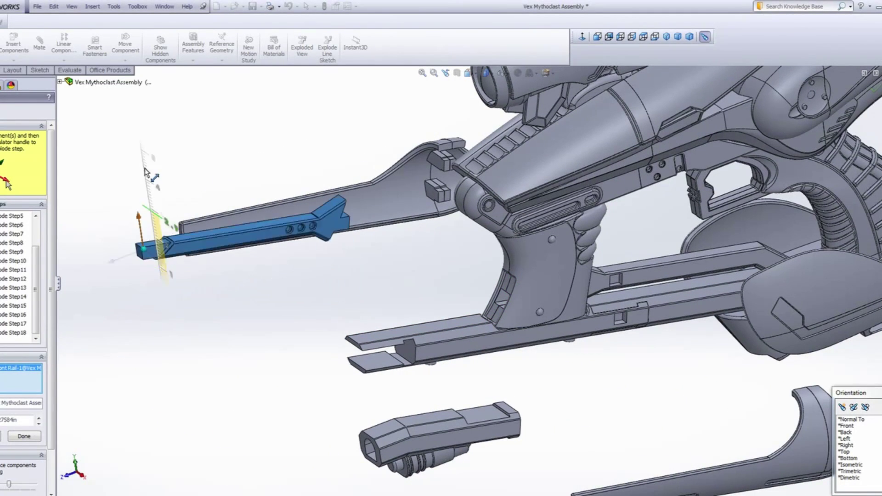
middle_drag(385, 288, 479, 331)
Explode Middle Guard2 rearward along the Z axis away from Middle Guard1, and offset it sideways along the X axis.
scroll(470, 331, down, 1)
middle_click(468, 279)
middle_drag(468, 279, 550, 351)
scroll(642, 321, down, 2)
middle_click(656, 310)
scroll(652, 338, up, 2)
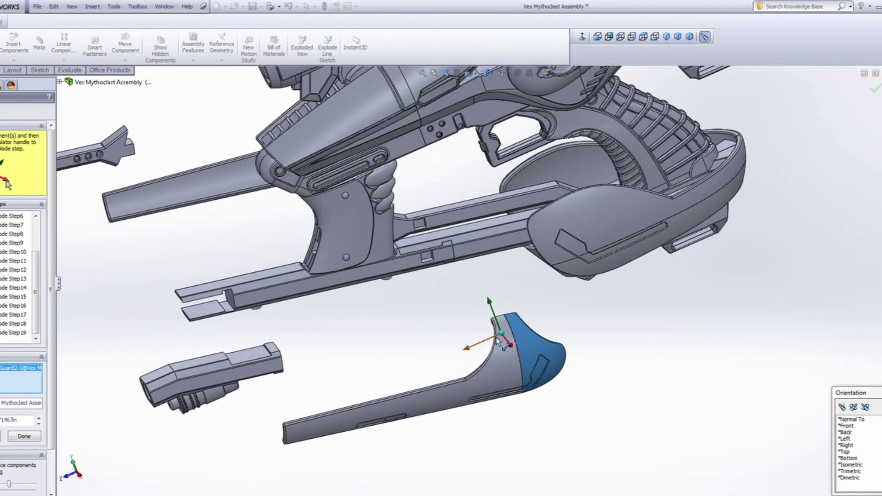
scroll(504, 342, down, 5)
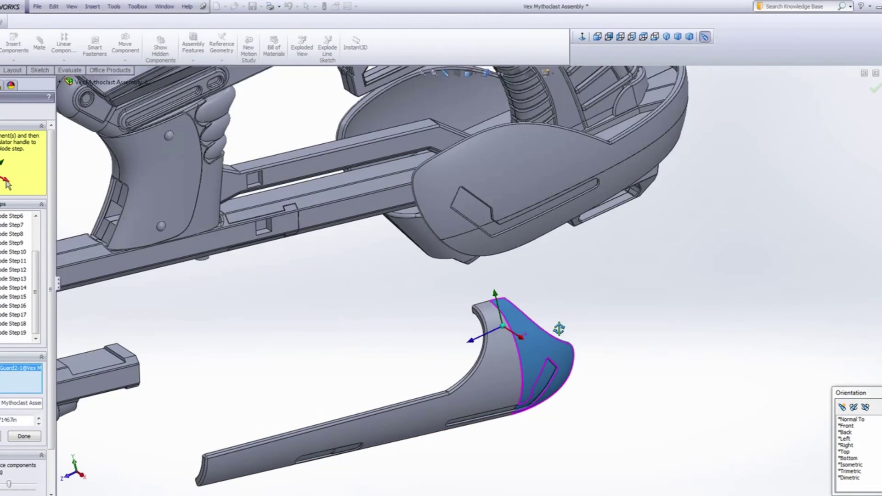
scroll(528, 332, down, 3)
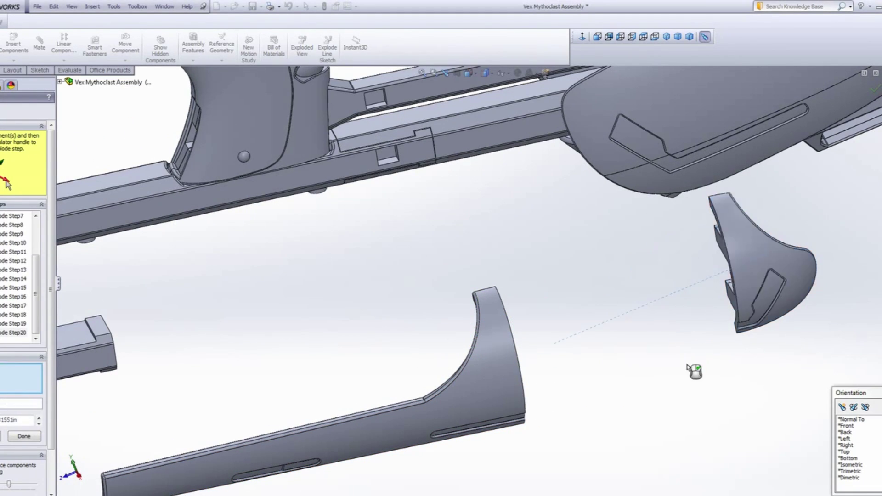
middle_drag(675, 321, 610, 318)
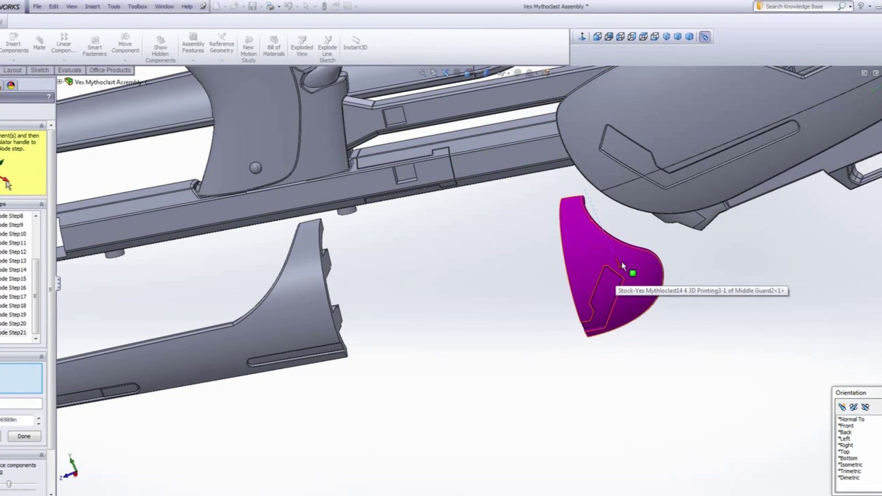
middle_drag(514, 272, 688, 182)
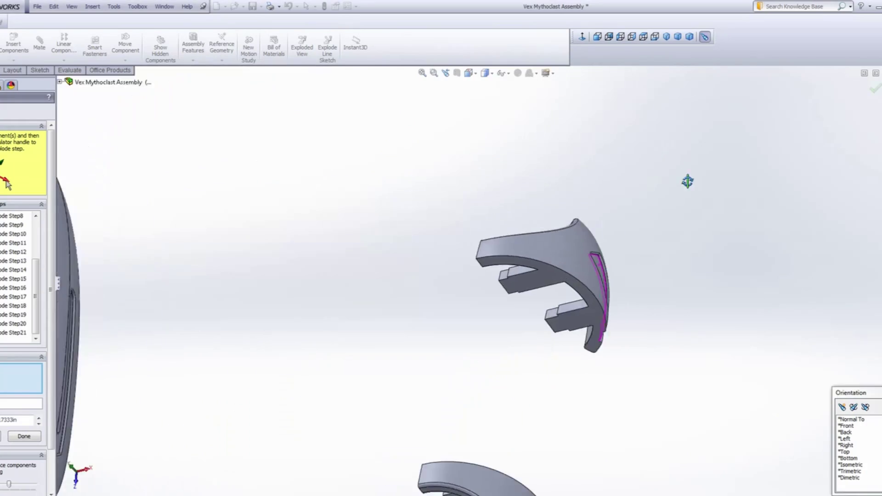
Examine the attachment tabs on the inside of the separated Middle Guard2 and its position beside Middle Guard1.
middle_drag(663, 249, 530, 463)
scroll(530, 463, down, 5)
middle_drag(528, 276, 525, 316)
scroll(504, 278, up, 3)
ctrl+middle_drag(504, 278, 515, 312)
scroll(514, 312, down, 1)
ctrl+middle_drag(299, 229, 438, 250)
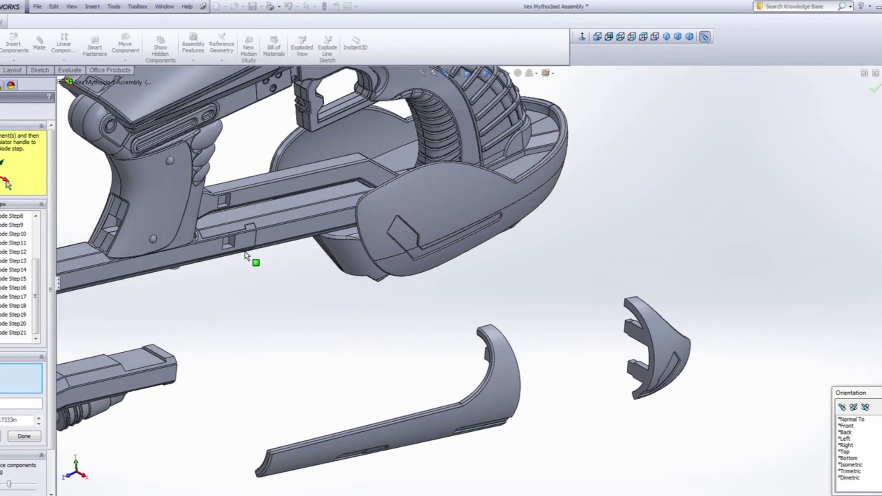
Inspect the interlocking bottom rail joint and its square slot, comparing them with the tabs on the middle guards.
scroll(230, 245, down, 6)
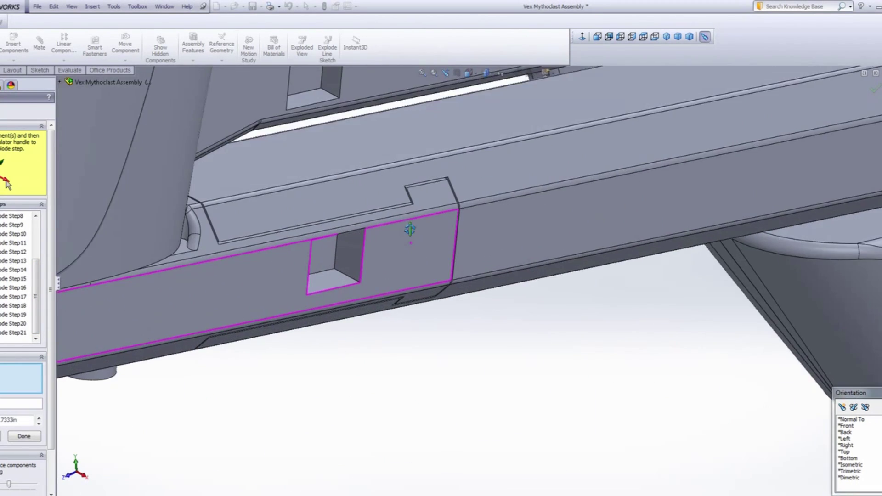
scroll(326, 242, up, 5)
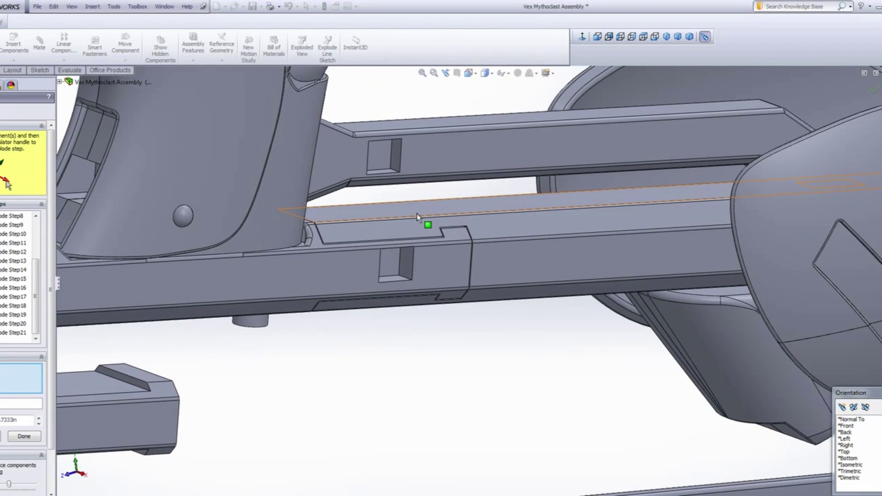
scroll(426, 221, down, 4)
scroll(477, 254, up, 4)
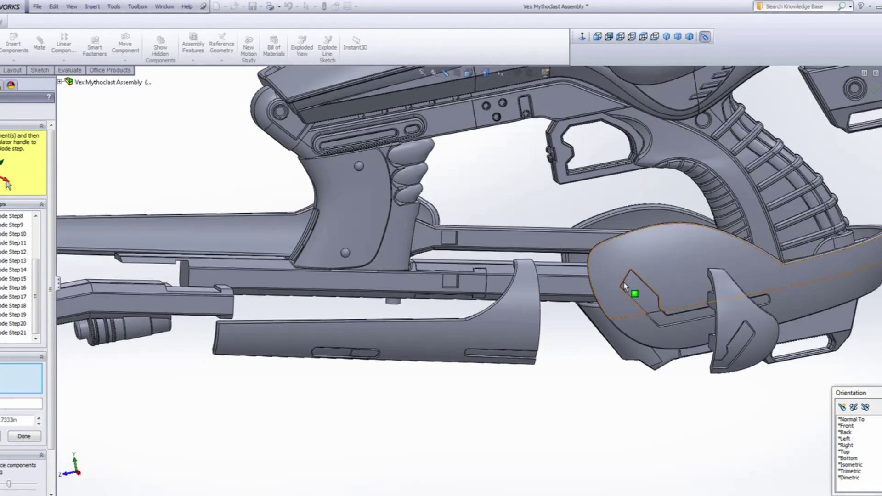
scroll(754, 327, down, 7)
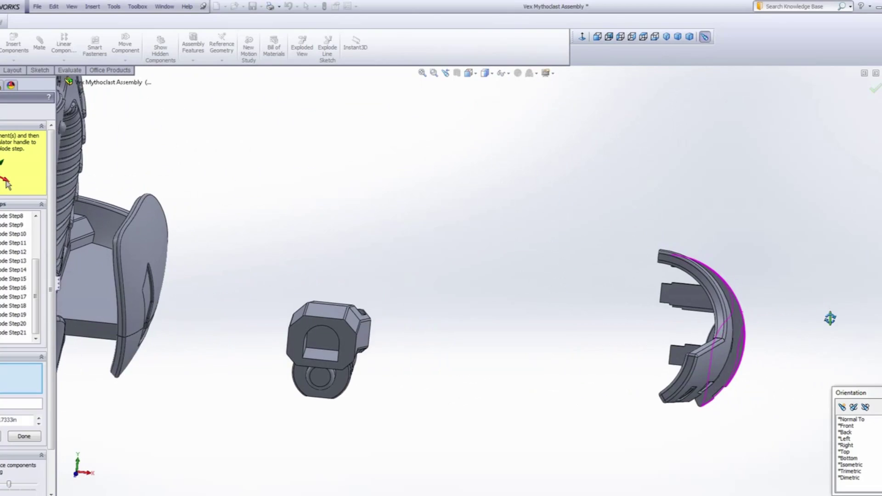
middle_drag(830, 318, 765, 365)
scroll(304, 226, up, 1)
ctrl+middle_drag(343, 238, 489, 286)
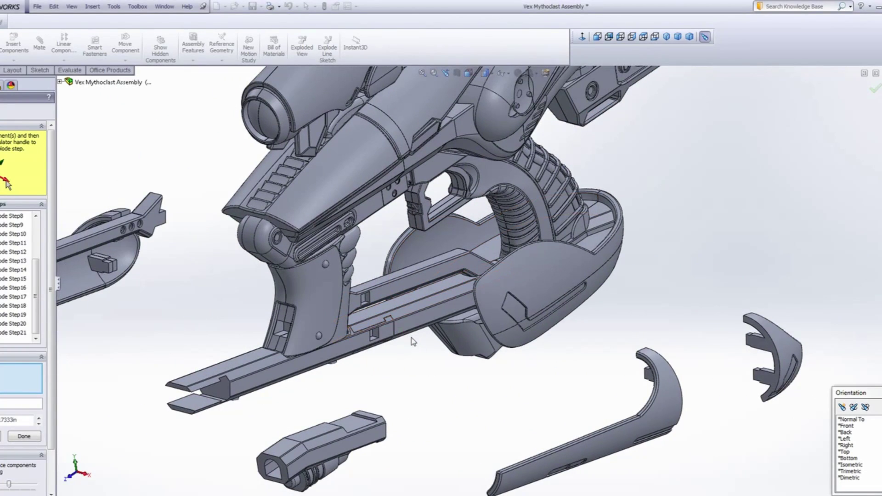
scroll(376, 327, down, 2)
scroll(415, 293, down, 2)
middle_drag(416, 293, 390, 280)
scroll(392, 293, up, 2)
scroll(400, 301, up, 4)
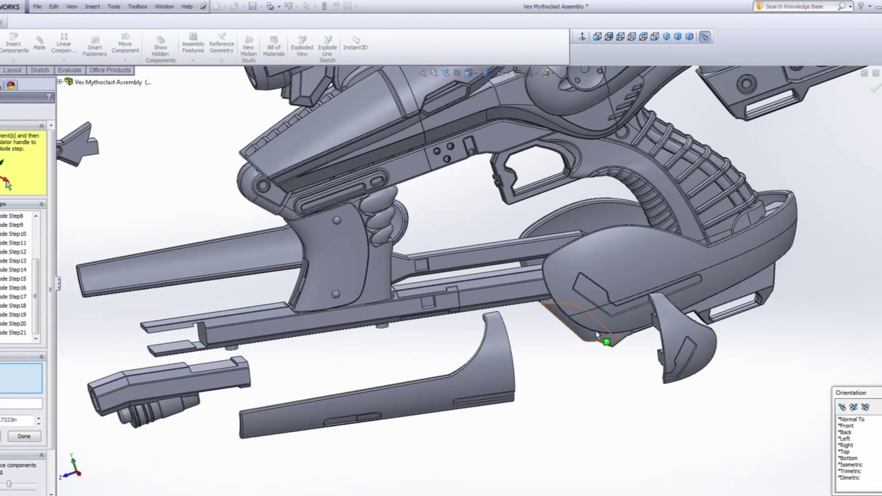
Examine the tabs of Middle Guard2, the rail slots and the front grip with its side cover and socket.
scroll(602, 338, down, 7)
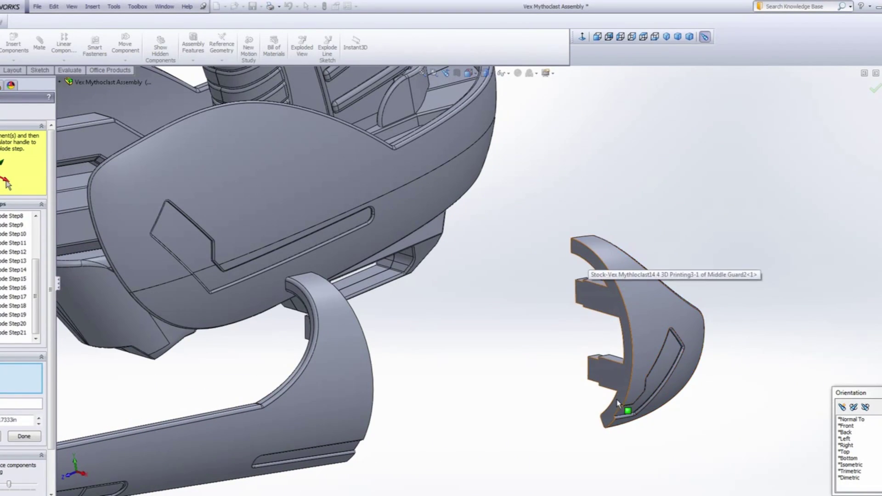
scroll(365, 350, up, 2)
scroll(361, 331, up, 5)
scroll(368, 311, down, 6)
scroll(405, 316, down, 5)
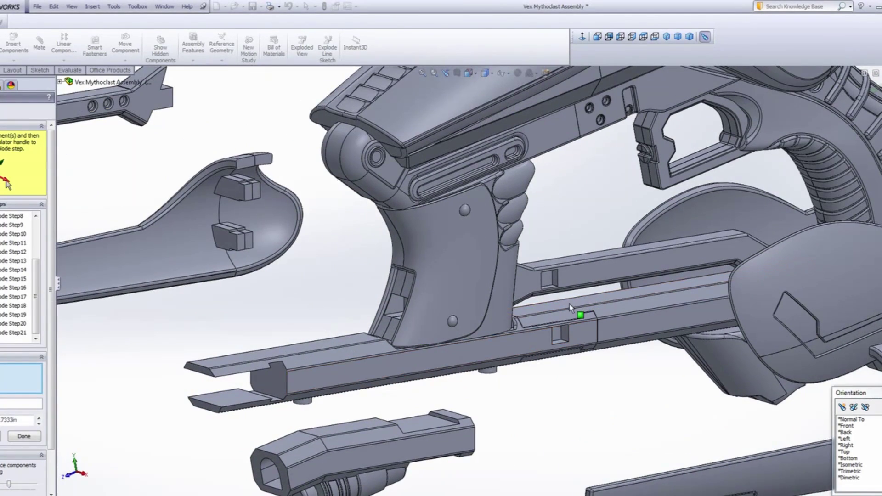
scroll(569, 304, up, 3)
middle_drag(514, 321, 420, 313)
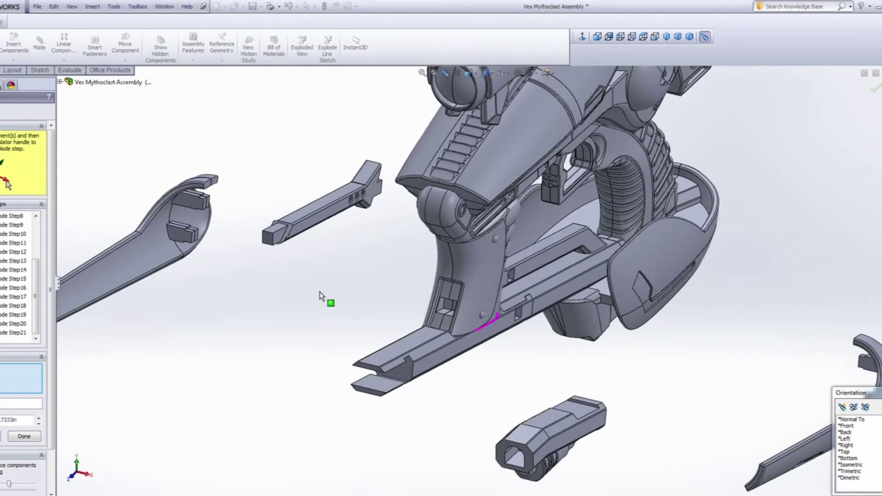
scroll(512, 296, up, 3)
scroll(443, 325, down, 7)
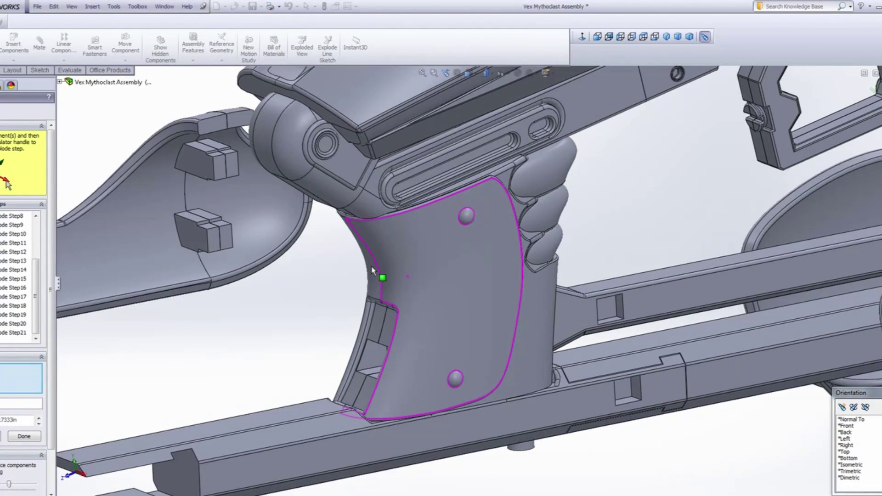
middle_drag(384, 279, 468, 335)
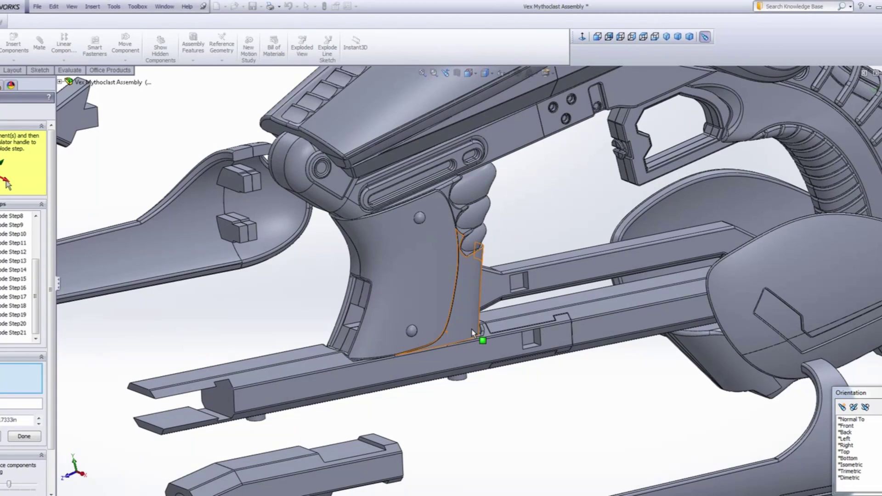
Examine the bottom rail joint and the front and side faces of the assembled front grip.
scroll(473, 332, down, 8)
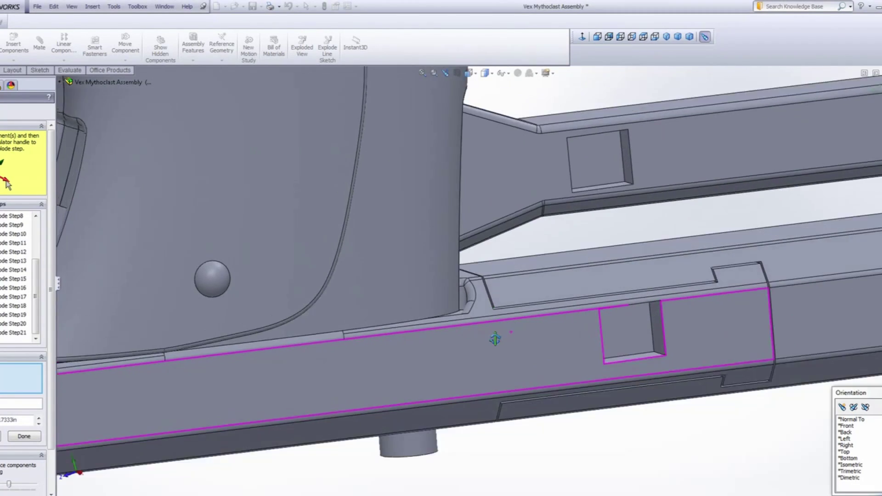
middle_drag(495, 339, 565, 376)
scroll(566, 376, up, 3)
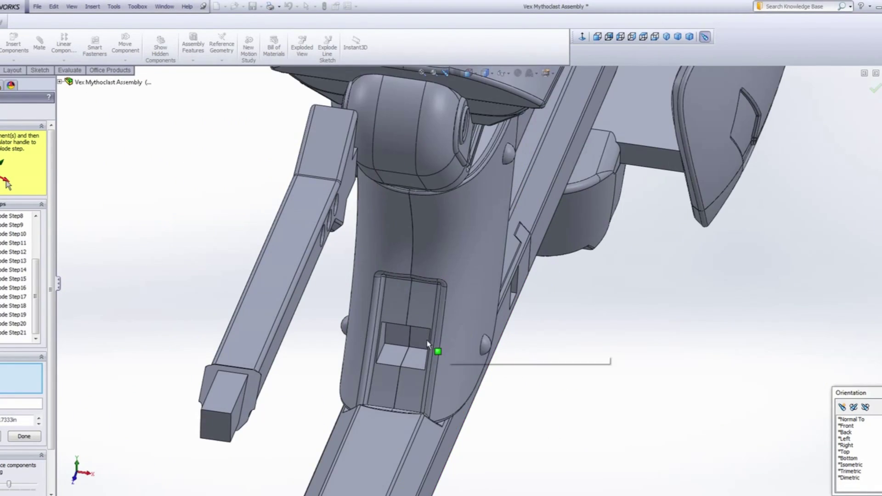
scroll(437, 300, up, 2)
middle_drag(437, 299, 399, 280)
scroll(468, 261, up, 2)
scroll(380, 267, down, 3)
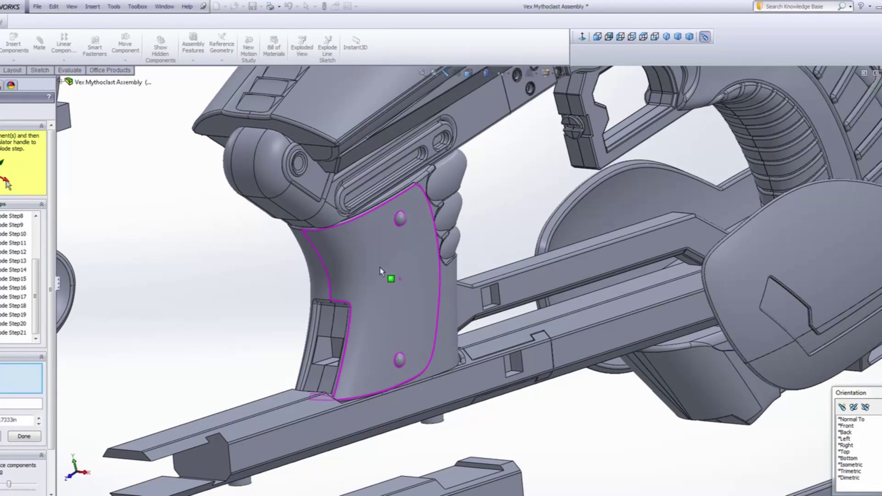
Explode the front grip half Grip1 outward along the X axis, away from the rectangular rail post.
scroll(402, 260, up, 3)
scroll(423, 273, down, 2)
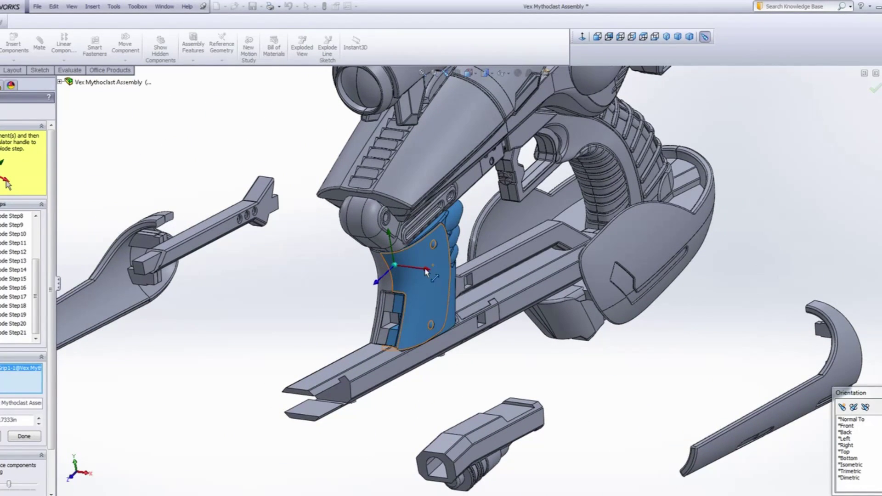
drag(439, 277, 551, 330)
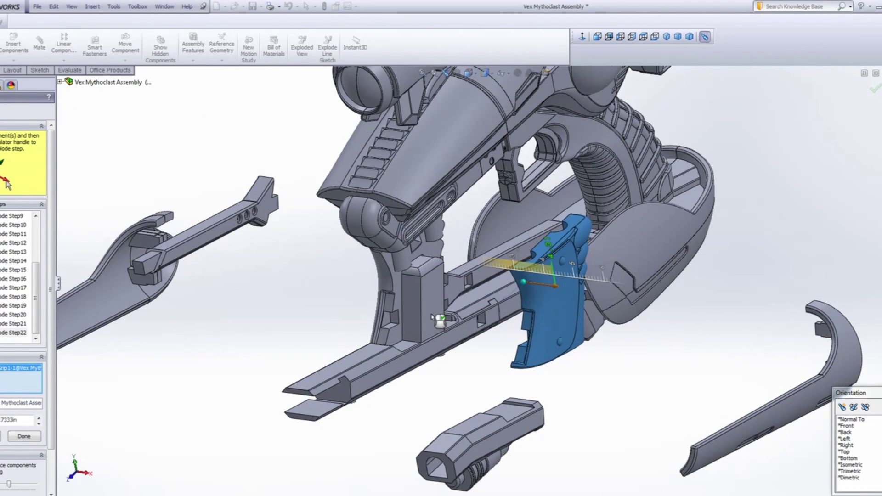
Explode the opposite front grip half Grip2 outward along the negative X axis.
right_click(431, 316)
scroll(413, 321, down, 2)
middle_drag(433, 291, 517, 370)
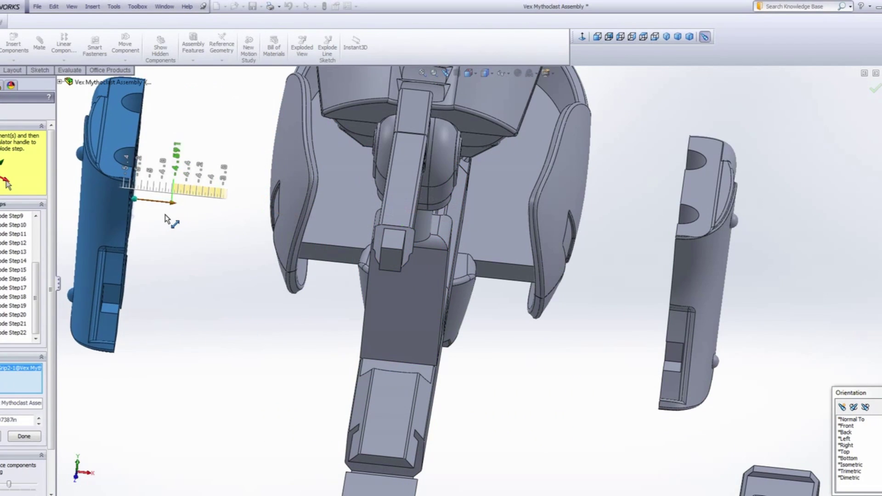
drag(167, 219, 168, 220)
Inspect the pin channels, diamond recess and post cavity on the inside of the separated front grip half.
scroll(385, 310, up, 2)
middle_click(452, 325)
middle_drag(452, 325, 364, 286)
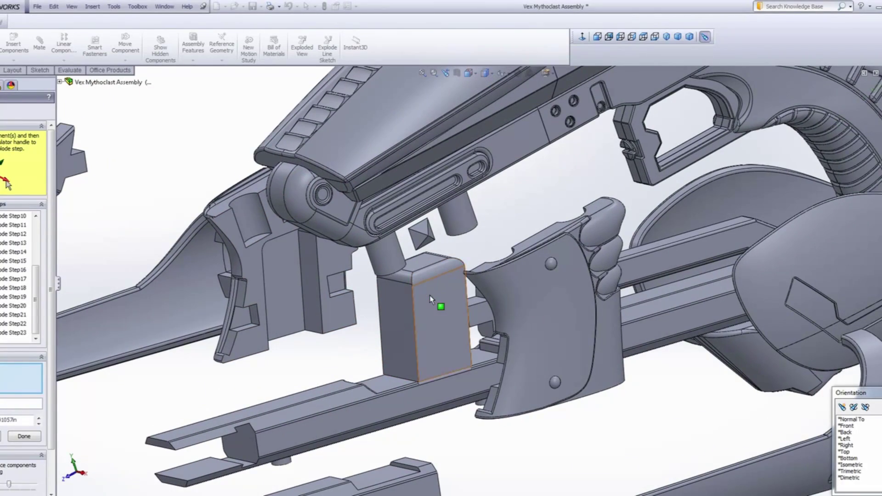
scroll(430, 300, up, 2)
middle_click(422, 289)
middle_drag(422, 289, 432, 257)
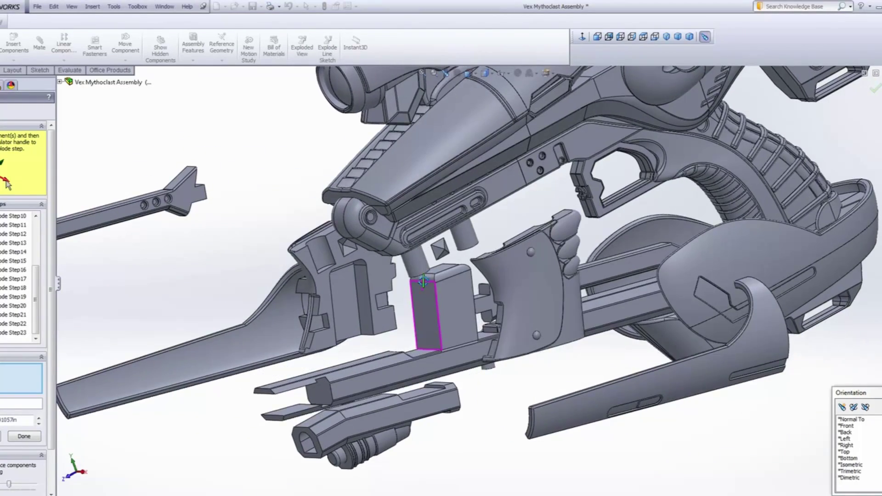
scroll(433, 258, down, 8)
middle_drag(492, 234, 434, 227)
middle_click(428, 239)
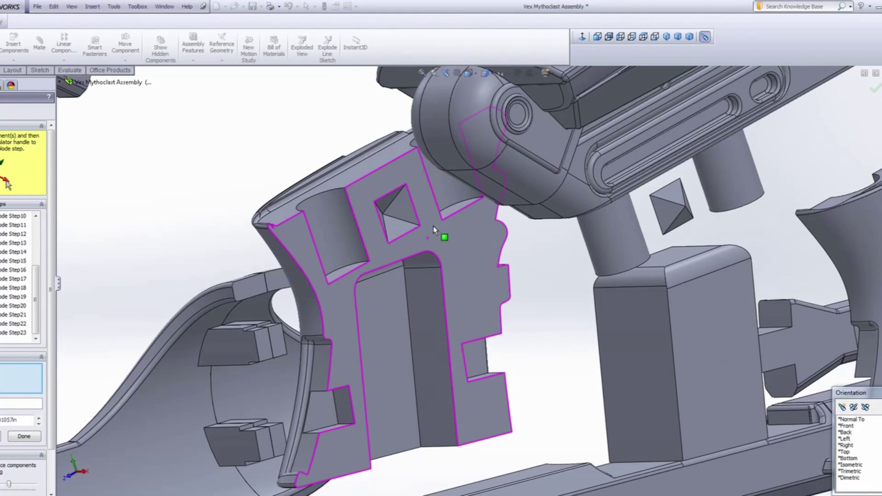
Compare the front grip pins, diamond key and rectangular rail post with the recesses inside the grip halves.
scroll(497, 251, up, 2)
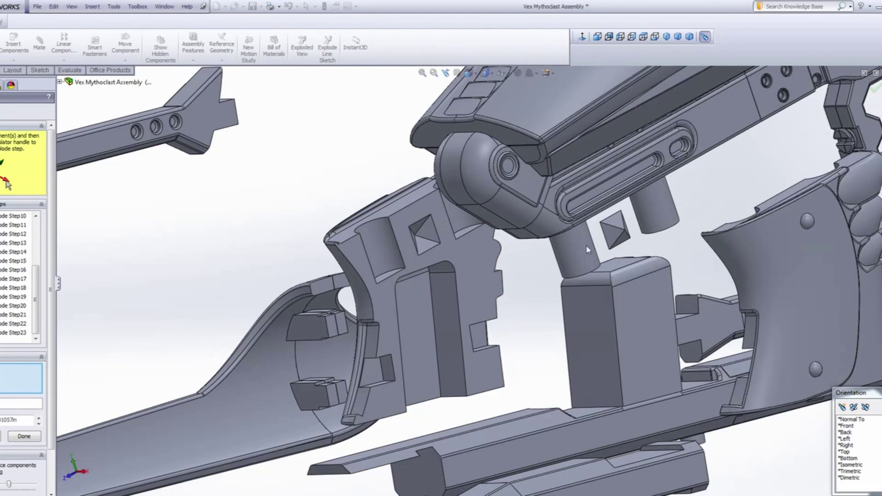
ctrl+middle_drag(623, 253, 522, 252)
scroll(522, 252, down, 2)
scroll(509, 250, down, 2)
middle_click(406, 241)
middle_drag(407, 242, 436, 244)
scroll(439, 248, up, 5)
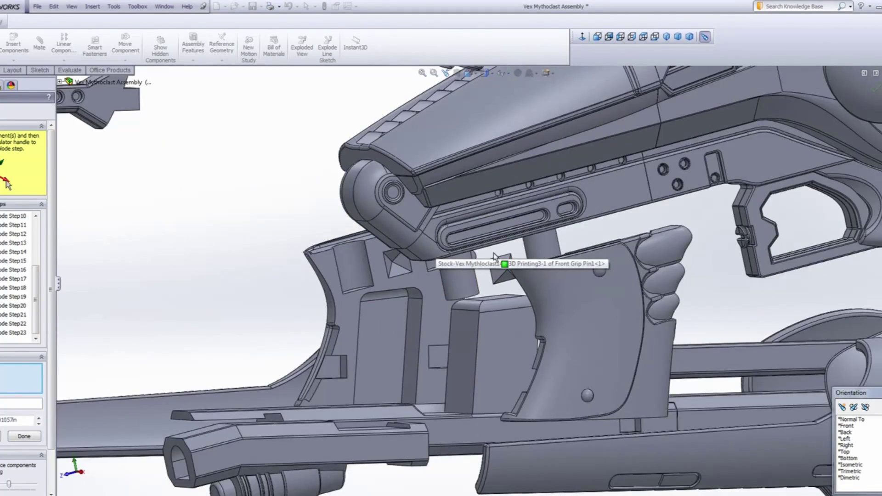
middle_click(562, 275)
middle_drag(562, 275, 502, 252)
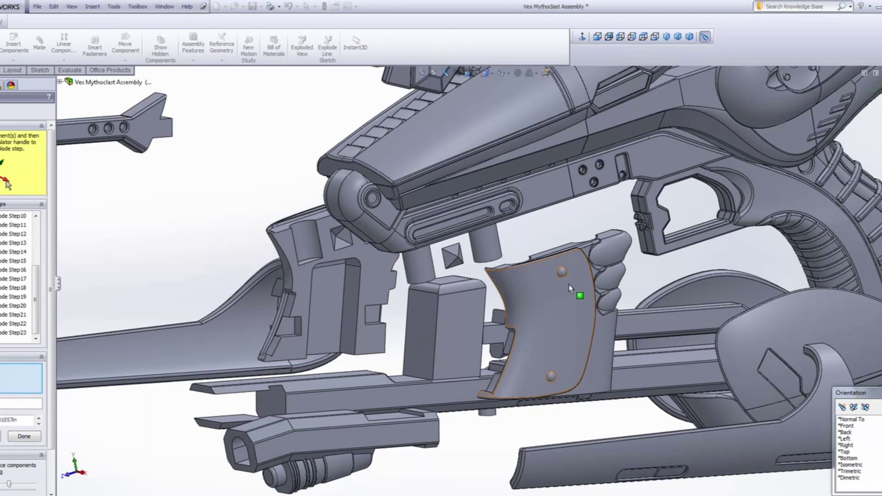
middle_click(547, 280)
middle_drag(547, 280, 543, 288)
scroll(505, 272, up, 4)
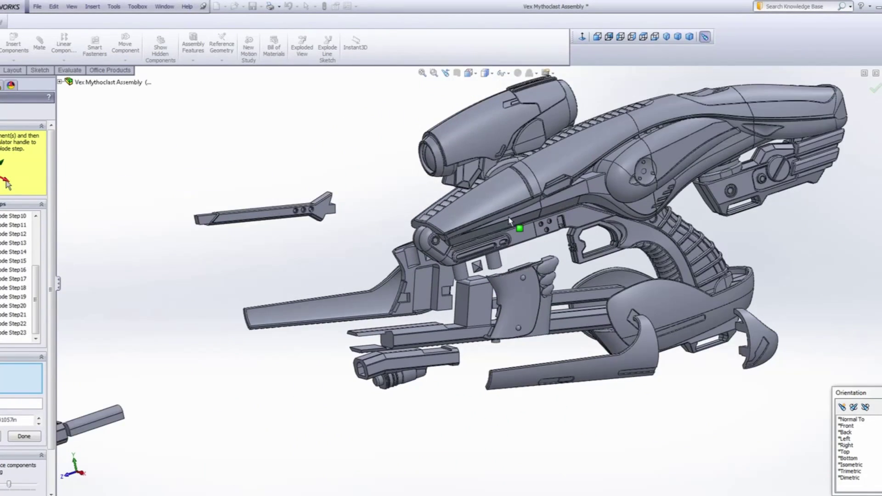
Explode Front Grip Pin1 and Front Grip Pin2 together upward along the Y axis, above the scope.
ctrl+middle_drag(510, 219, 508, 270)
scroll(508, 270, down, 1)
scroll(509, 274, down, 2)
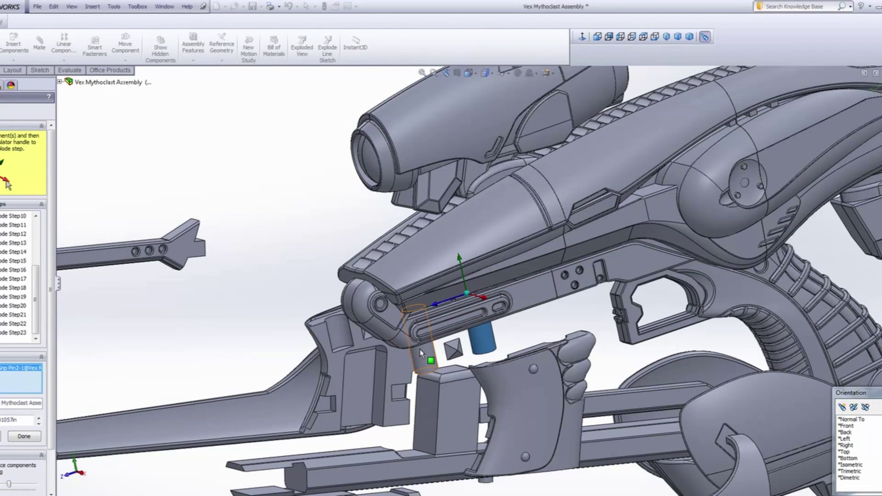
click(421, 353)
scroll(438, 323, up, 3)
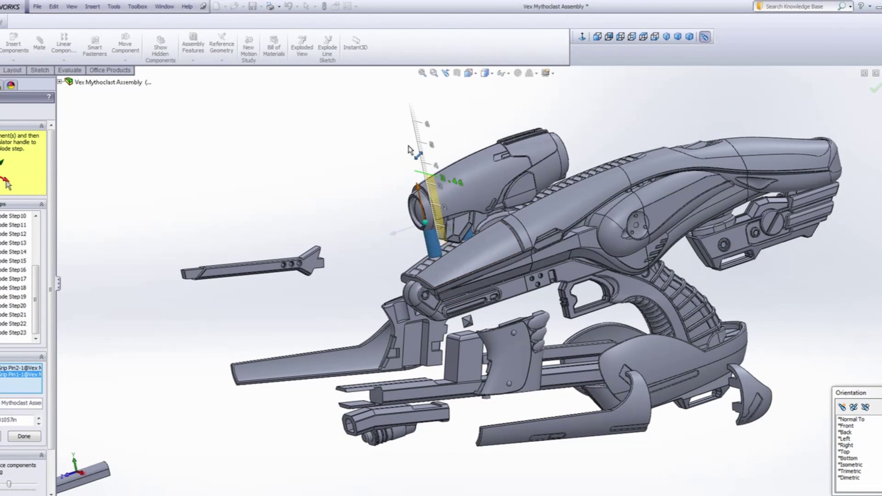
drag(346, 56, 346, 56)
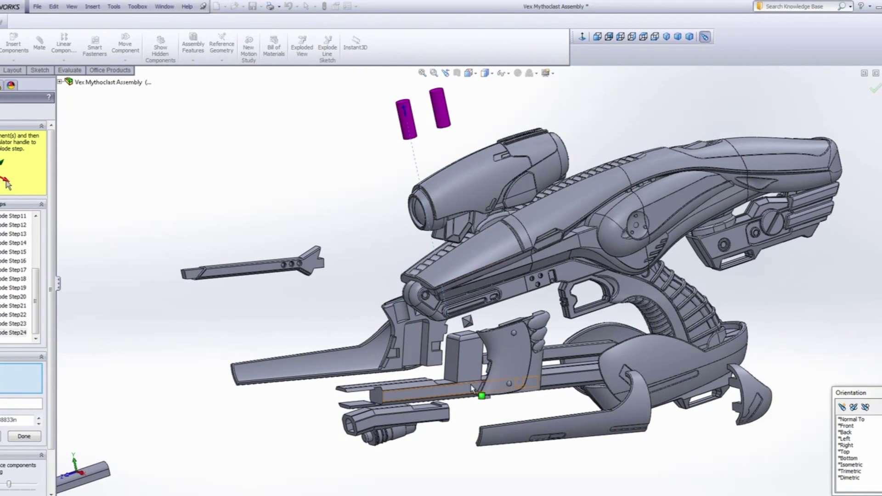
Examine the pin holes on the underside of the front body from which the grip pins were separated.
click(512, 315)
scroll(510, 317, down, 4)
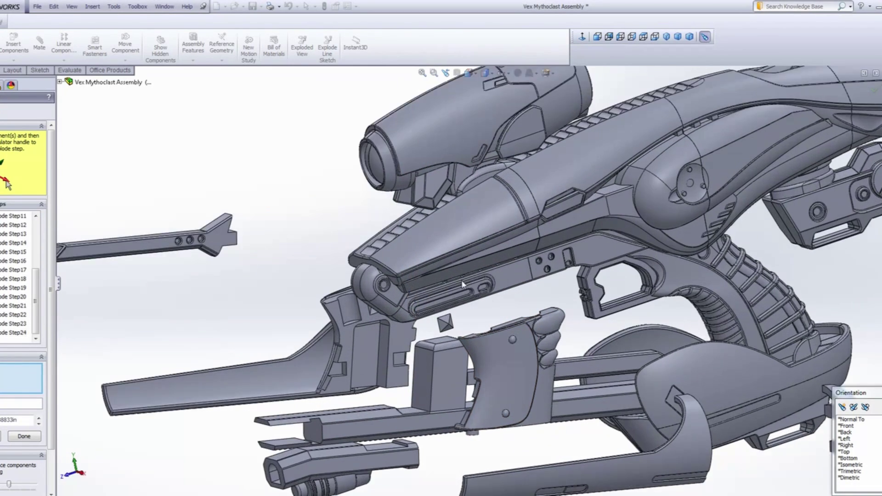
middle_drag(444, 260, 458, 94)
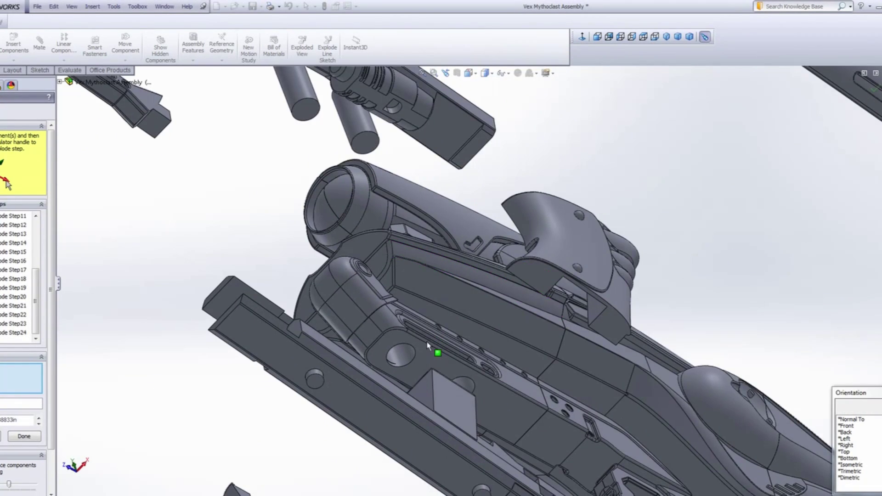
scroll(413, 352, down, 6)
scroll(579, 395, up, 8)
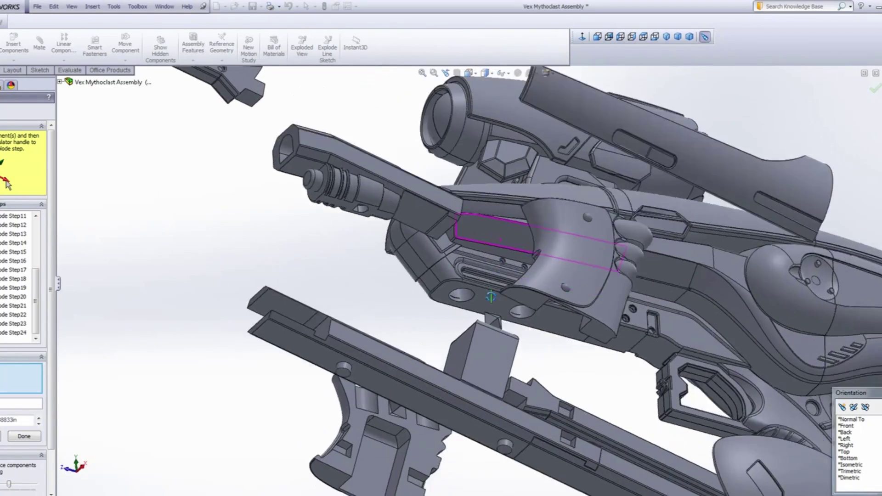
middle_drag(491, 297, 497, 419)
scroll(579, 335, down, 2)
ctrl+middle_drag(578, 336, 595, 324)
click(561, 368)
scroll(474, 326, up, 2)
middle_drag(474, 328, 473, 284)
scroll(451, 317, down, 2)
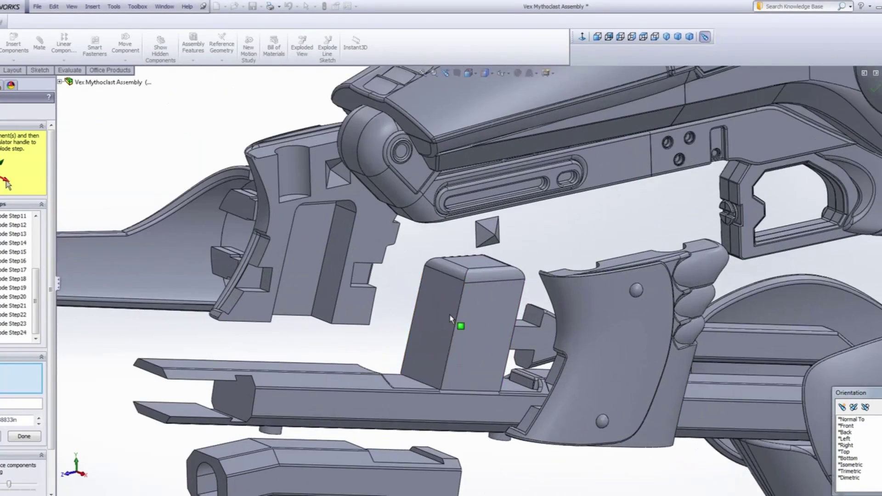
Compare the rectangular post on the Bottom Middle Rail with the matching cavity in the front grip half.
mouse_move(450, 314)
middle_down()
mouse_move(500, 302)
mouse_move(526, 309)
mouse_move(457, 328)
middle_up()
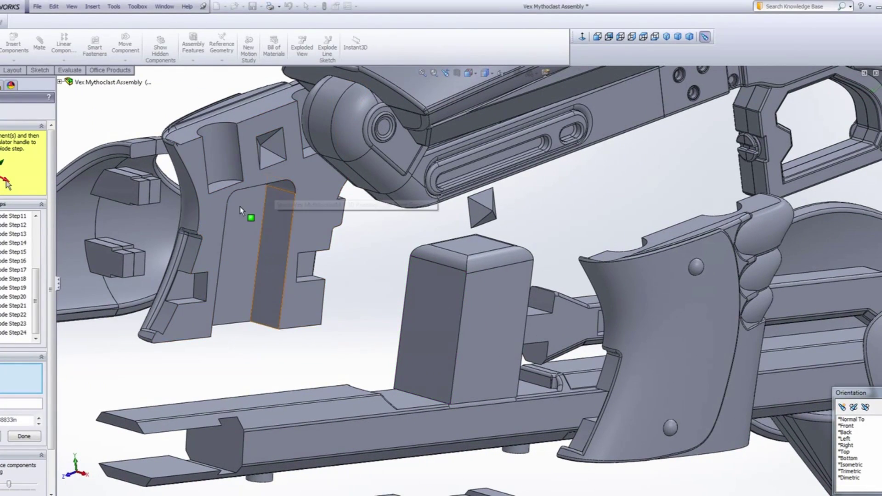
scroll(475, 293, up, 8)
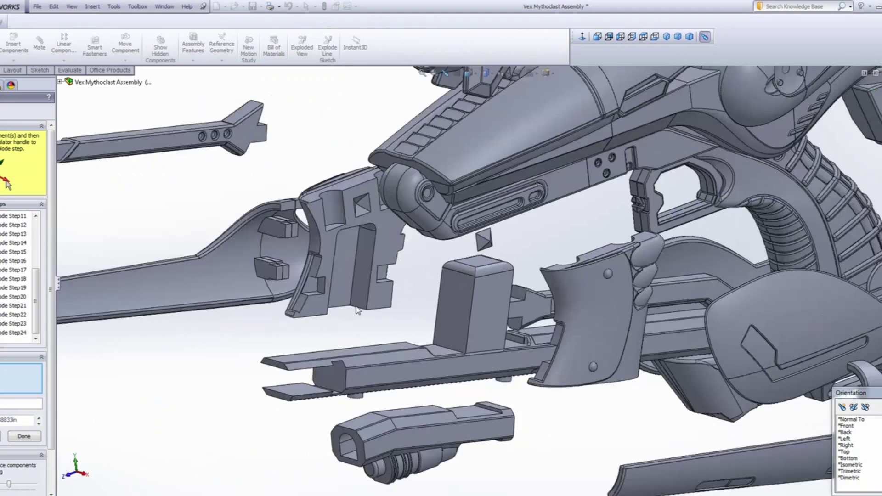
scroll(475, 294, down, 8)
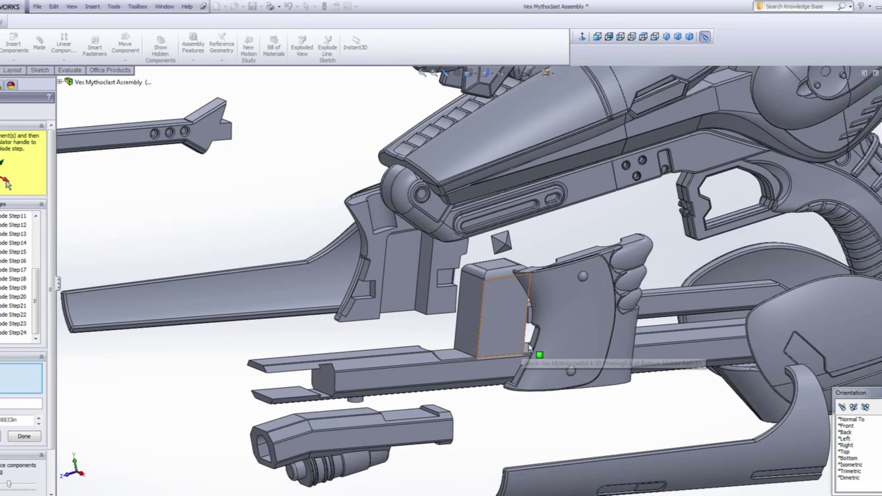
scroll(529, 348, up, 5)
scroll(502, 283, down, 10)
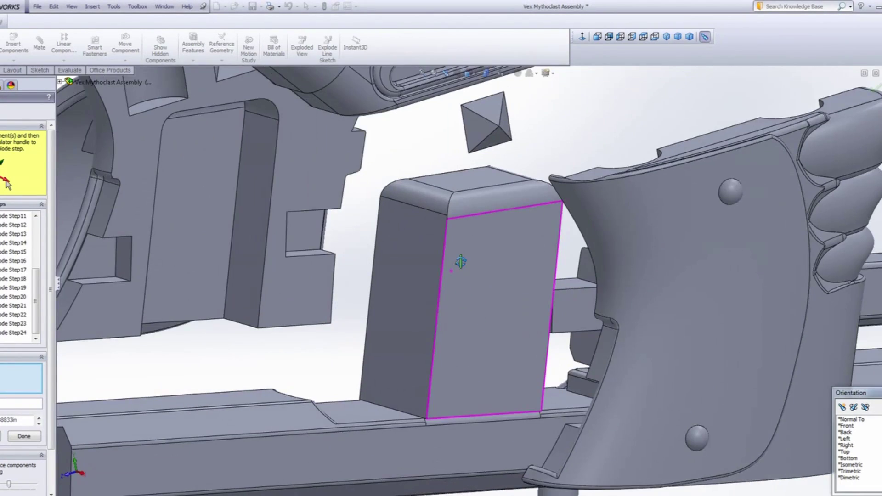
middle_drag(461, 262, 469, 303)
scroll(469, 303, up, 3)
Explode the two Middle Rail attachment pins together downward along the Y axis, below the Bottom Middle Rail.
middle_drag(474, 339, 489, 353)
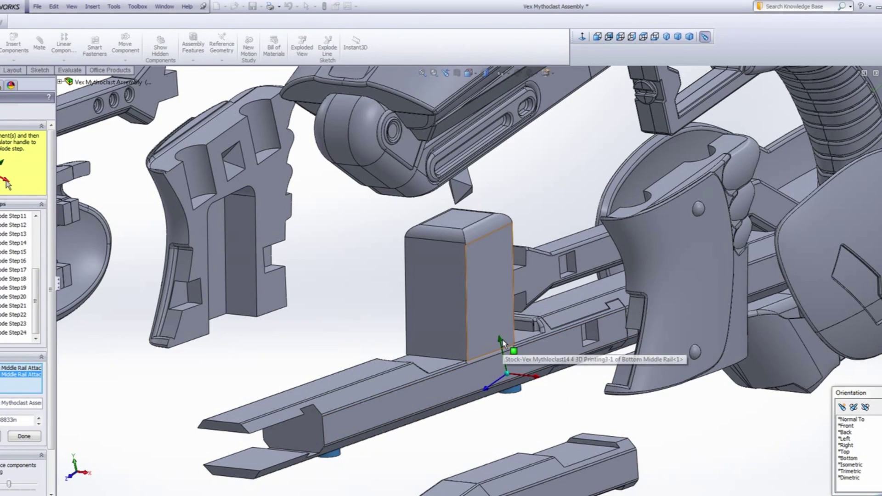
middle_drag(554, 394, 523, 380)
scroll(524, 380, down, 5)
scroll(570, 306, down, 1)
scroll(495, 309, up, 4)
Explode the Bottom Middle Rail with its rectangular post sideways along the negative X axis.
scroll(473, 304, down, 2)
middle_drag(461, 300, 432, 335)
scroll(457, 316, down, 3)
click(487, 340)
scroll(449, 321, up, 3)
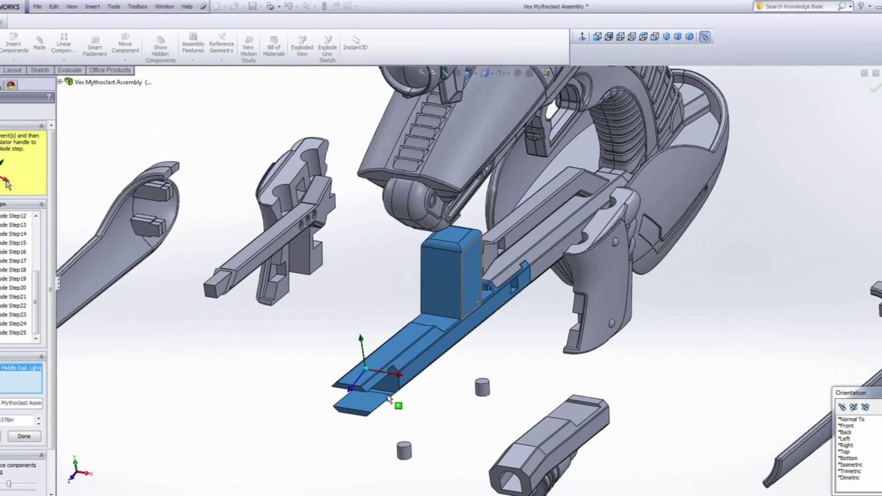
drag(401, 379, 326, 359)
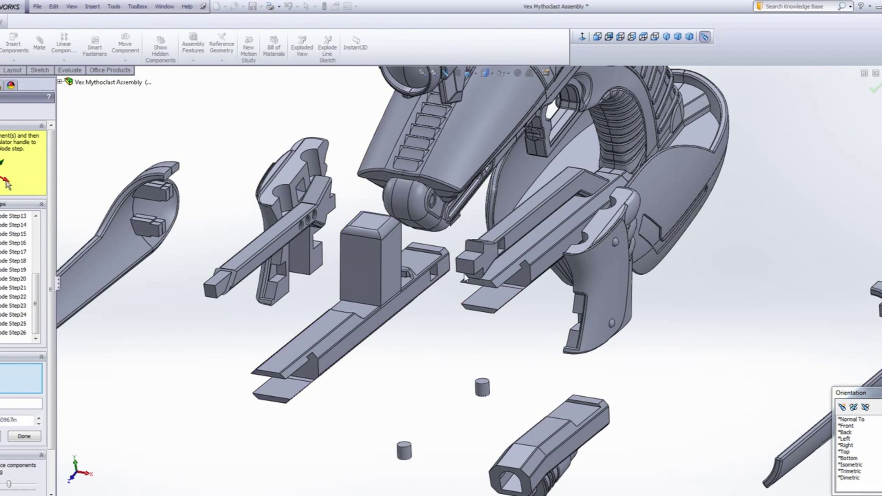
Inspect the interlocking ends where the Bottom Middle Rail joins the rear rails.
scroll(465, 277, down, 5)
middle_click(487, 265)
middle_drag(487, 265, 479, 237)
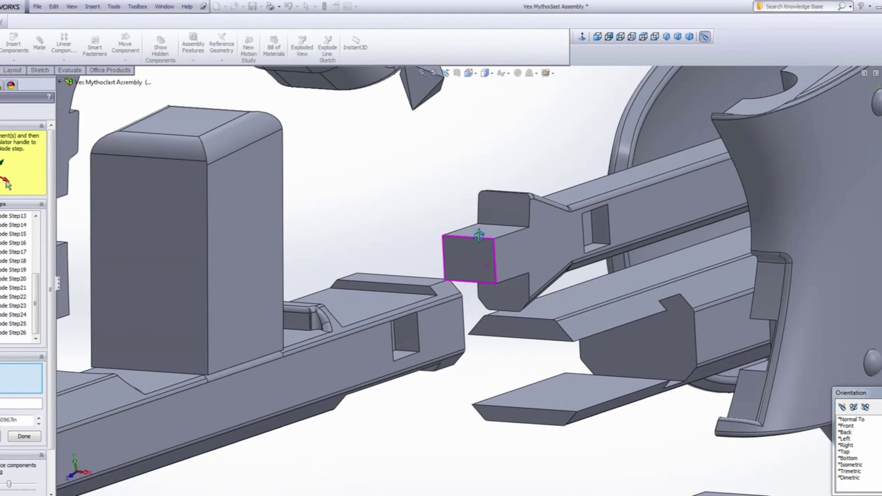
scroll(483, 315, up, 3)
ctrl+middle_drag(370, 315, 467, 351)
scroll(479, 335, up, 2)
Examine the pin holes under the Bottom Middle Rail and the alignment of its post with the grip halves.
middle_click(479, 335)
scroll(460, 298, up, 2)
middle_drag(452, 293, 492, 227)
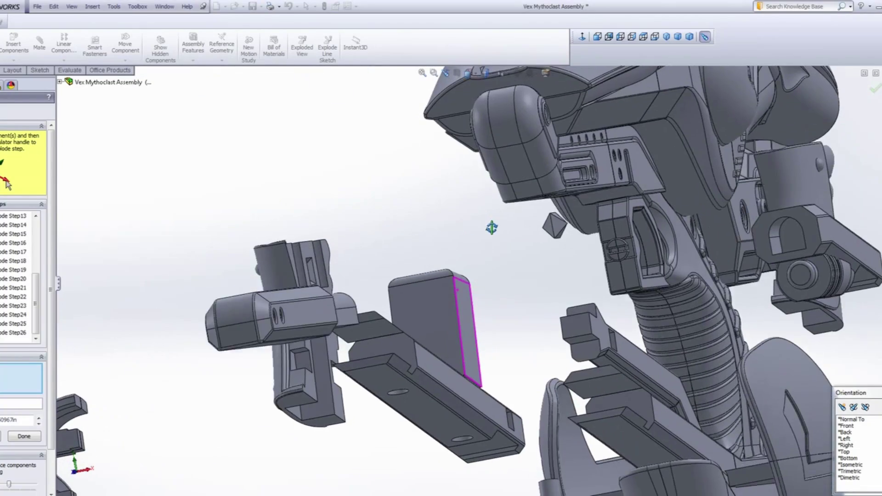
middle_drag(469, 331, 497, 299)
middle_drag(445, 313, 423, 461)
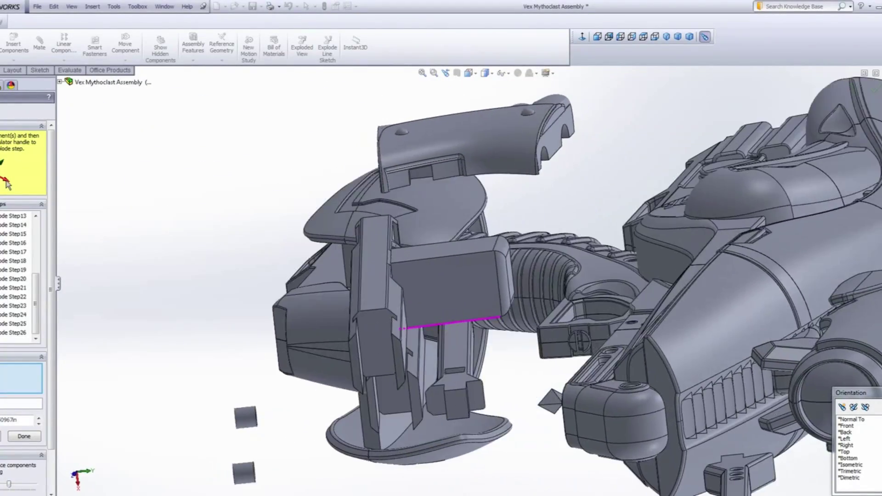
middle_drag(424, 462, 501, 474)
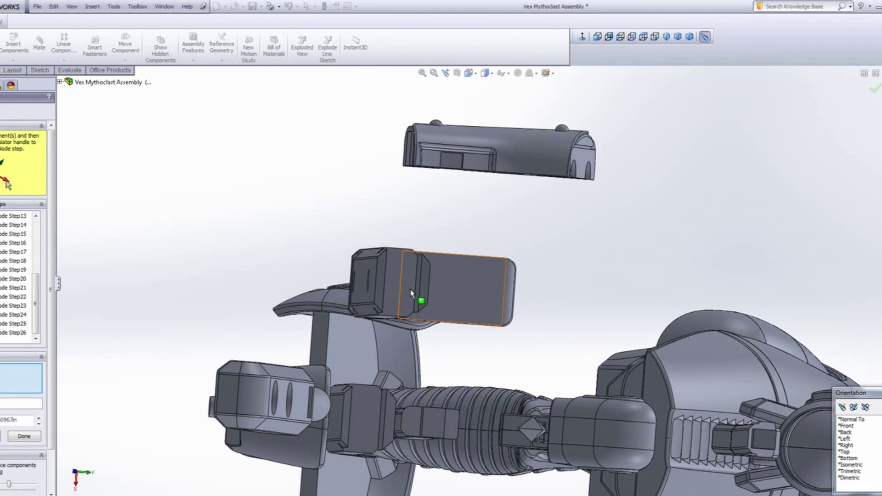
middle_drag(435, 271, 524, 386)
Review the exploded layout of the grip halves, rails, guards and front body from several angles.
scroll(600, 209, down, 2)
middle_drag(600, 208, 563, 341)
scroll(570, 328, down, 1)
scroll(510, 173, up, 1)
ctrl+middle_drag(510, 173, 454, 308)
scroll(454, 308, up, 2)
middle_drag(535, 276, 563, 303)
scroll(558, 296, up, 2)
scroll(551, 291, down, 3)
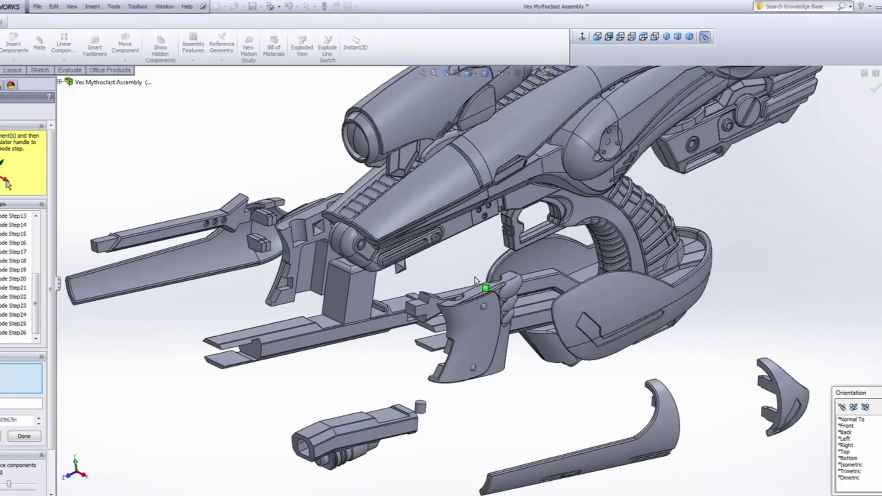
middle_click(437, 210)
mouse_move(436, 210)
middle_down()
mouse_move(472, 195)
mouse_move(423, 216)
mouse_move(441, 221)
middle_up()
ctrl+middle_drag(680, 266, 505, 354)
scroll(538, 310, up, 2)
Explode Grip Pin1 and Grip Pin2 together upward along the Y axis, away from the top of the gun.
click(497, 321)
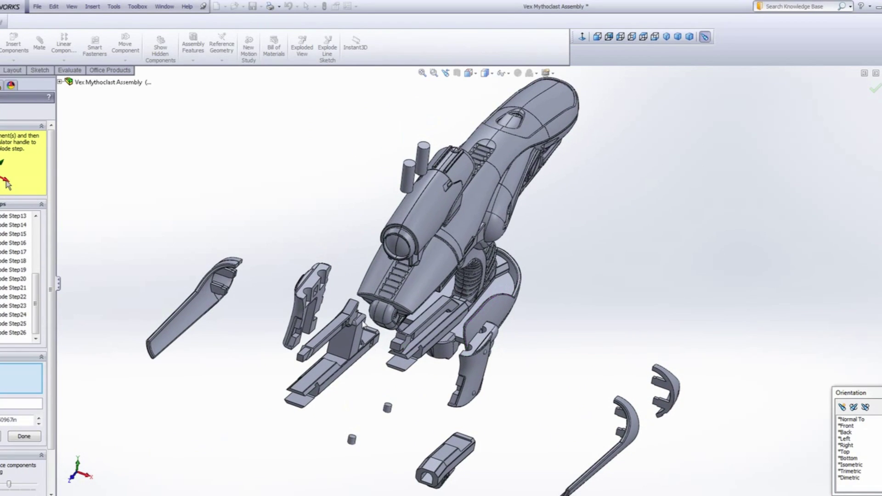
middle_click(450, 323)
middle_drag(450, 323, 439, 351)
scroll(430, 285, down, 3)
scroll(387, 253, down, 2)
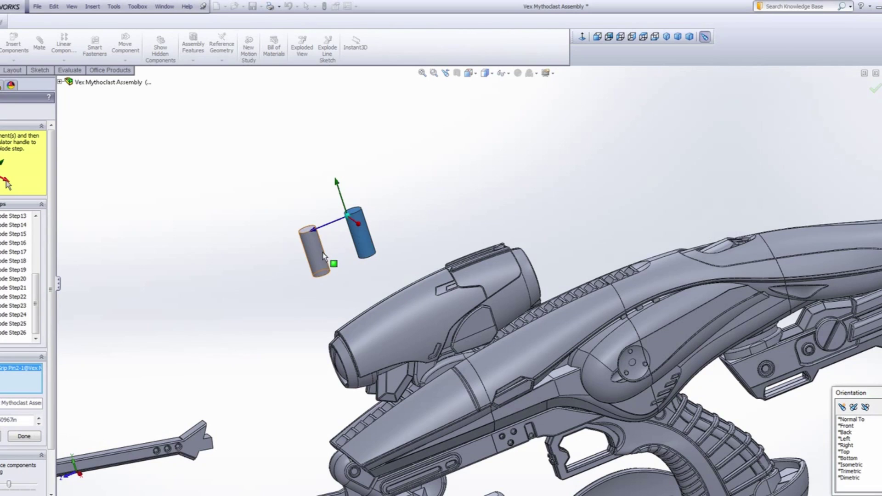
scroll(408, 272, up, 3)
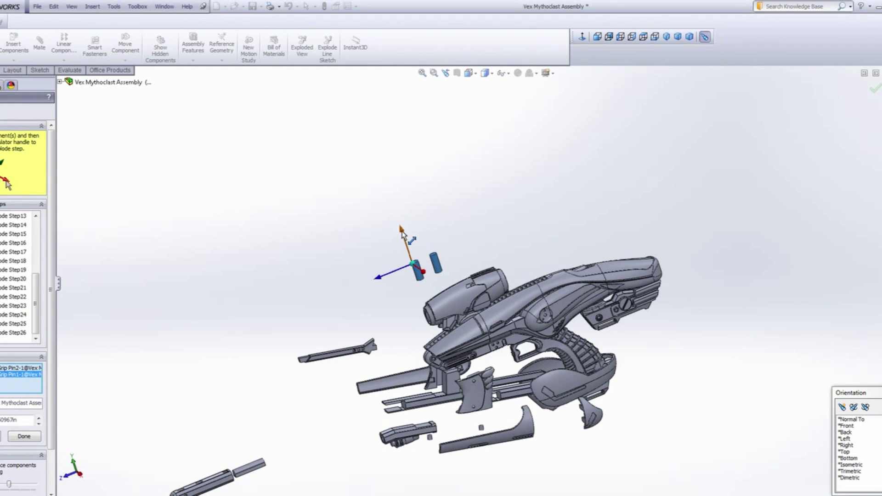
scroll(492, 272, down, 2)
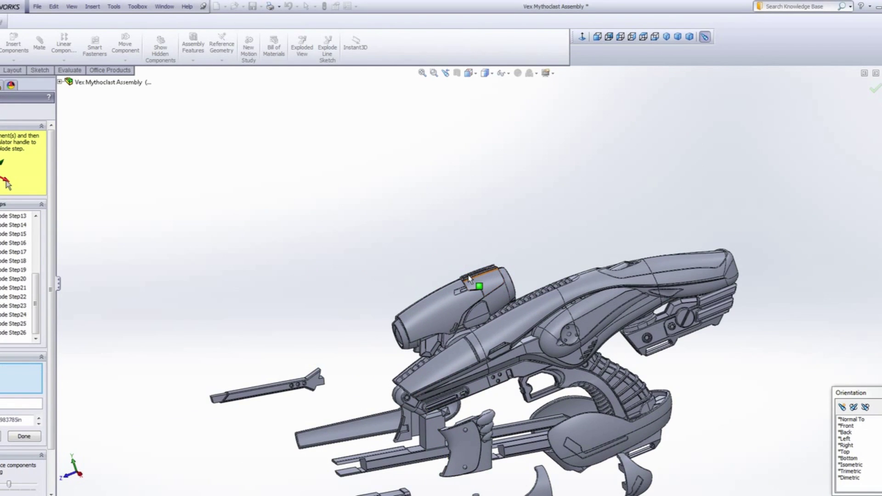
Explode one half of the scope-like top body sideways along the negative X axis.
scroll(468, 278, down, 3)
scroll(455, 303, up, 2)
scroll(460, 312, down, 4)
scroll(435, 282, up, 1)
middle_click(432, 282)
middle_drag(432, 282, 460, 283)
scroll(430, 276, down, 1)
click(366, 269)
middle_click(460, 283)
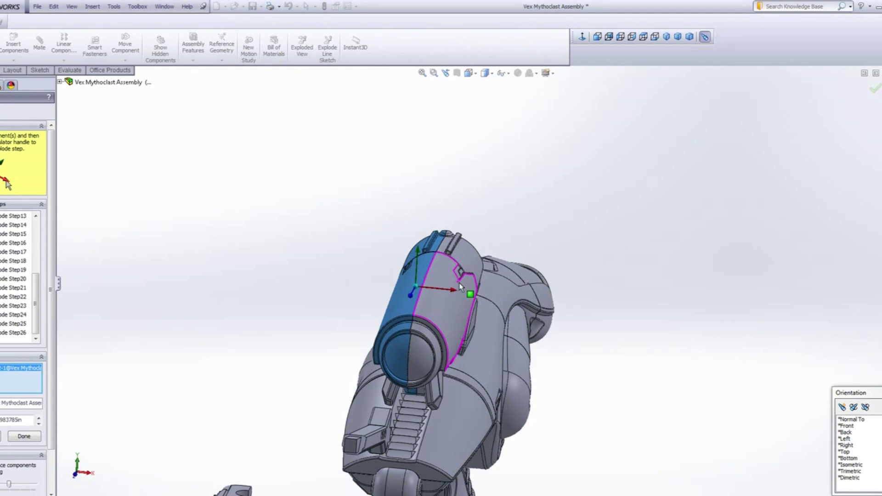
drag(280, 276, 234, 266)
middle_click(205, 290)
mouse_move(205, 289)
middle_down()
mouse_move(159, 238)
mouse_move(189, 291)
middle_up()
Explode the other half of the scope-like top body sideways along the positive X axis.
middle_drag(499, 315, 379, 304)
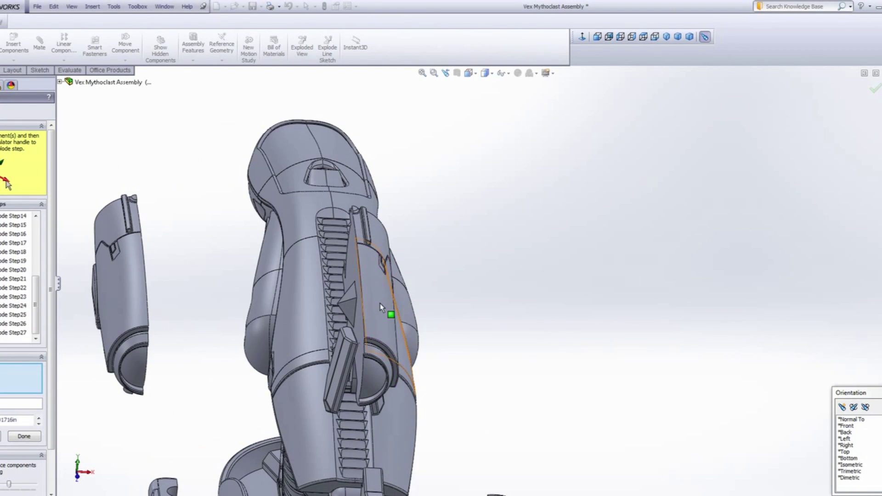
click(379, 303)
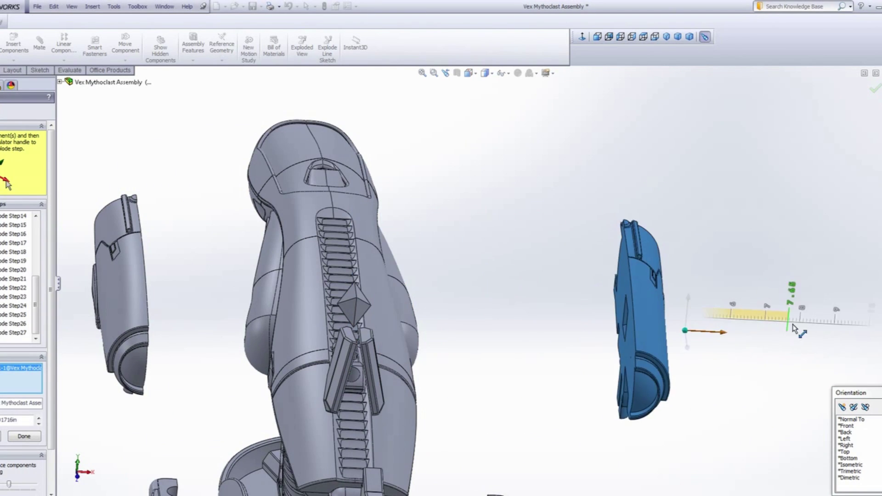
middle_drag(386, 289, 366, 259)
scroll(282, 263, down, 5)
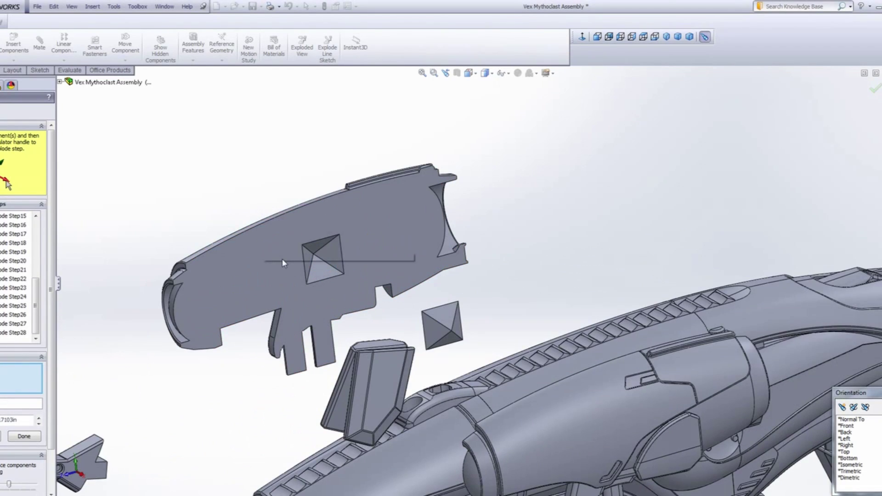
Inspect the diamond-shaped connector and the two add-on legs between the separated halves of the top body.
middle_drag(347, 289, 283, 263)
scroll(437, 307, down, 5)
scroll(305, 309, down, 6)
scroll(362, 291, up, 4)
Delete the last explode step so the second half of the top body goes back to its seat.
middle_drag(349, 288, 349, 337)
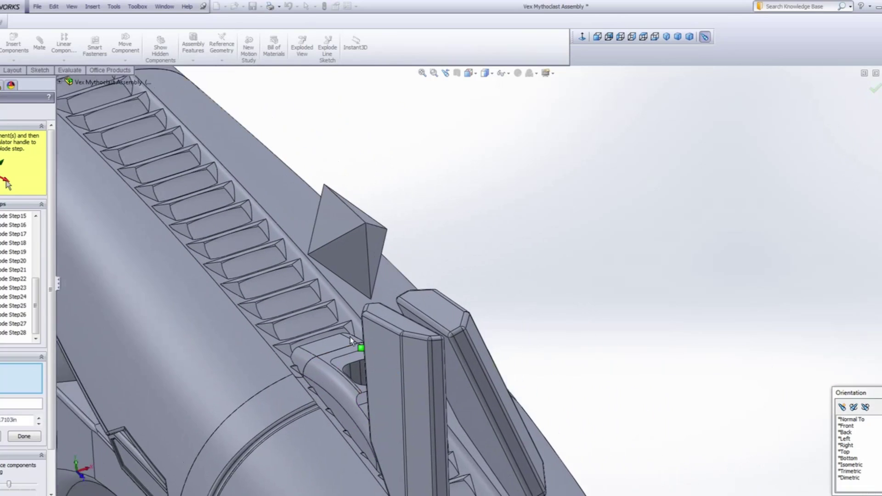
scroll(345, 340, up, 4)
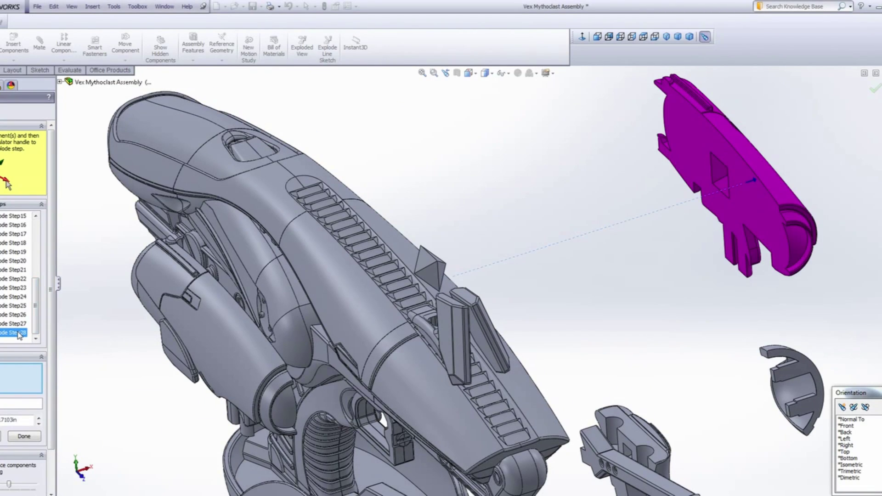
scroll(453, 291, down, 3)
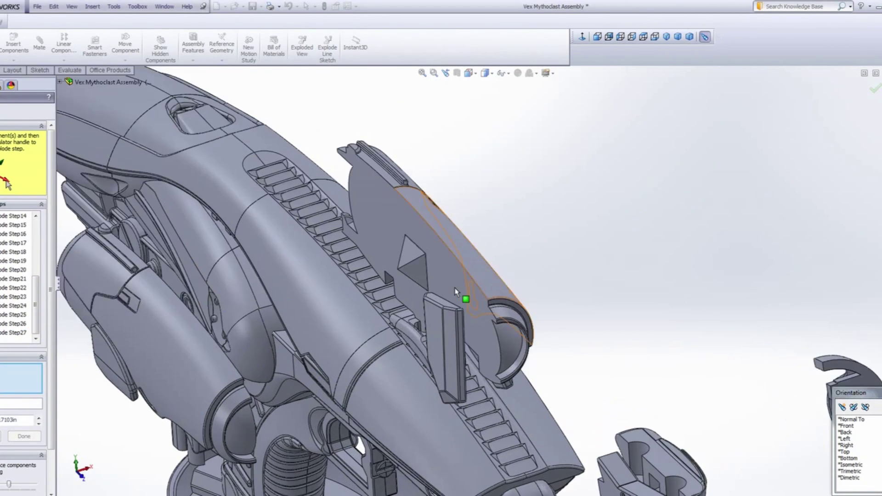
Examine how the remaining top body half, its diamond connector and add-on leg seat on the ribbed top rail.
middle_click(404, 281)
middle_drag(404, 281, 437, 378)
scroll(439, 377, down, 3)
scroll(451, 292, down, 4)
middle_click(453, 289)
middle_drag(453, 289, 461, 361)
scroll(460, 350, up, 5)
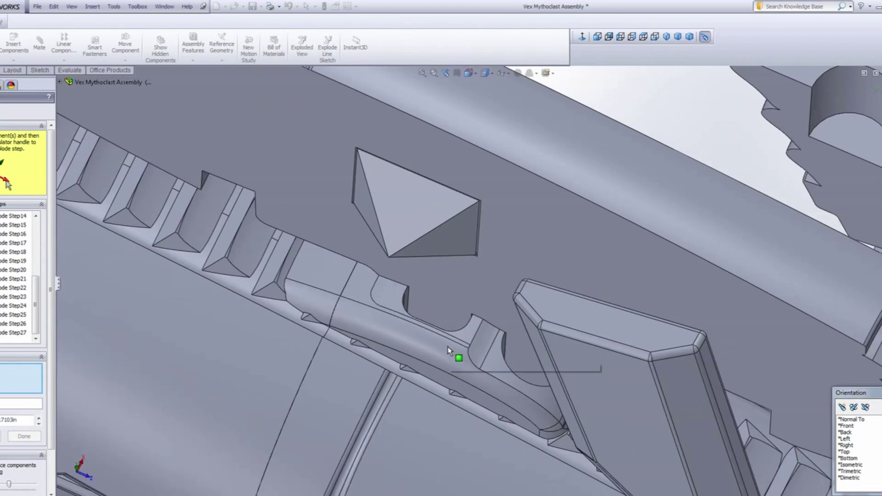
scroll(510, 316, up, 3)
middle_drag(513, 316, 504, 188)
scroll(566, 321, down, 5)
middle_click(591, 285)
middle_drag(592, 285, 438, 289)
scroll(488, 292, up, 1)
scroll(508, 286, down, 2)
middle_click(509, 286)
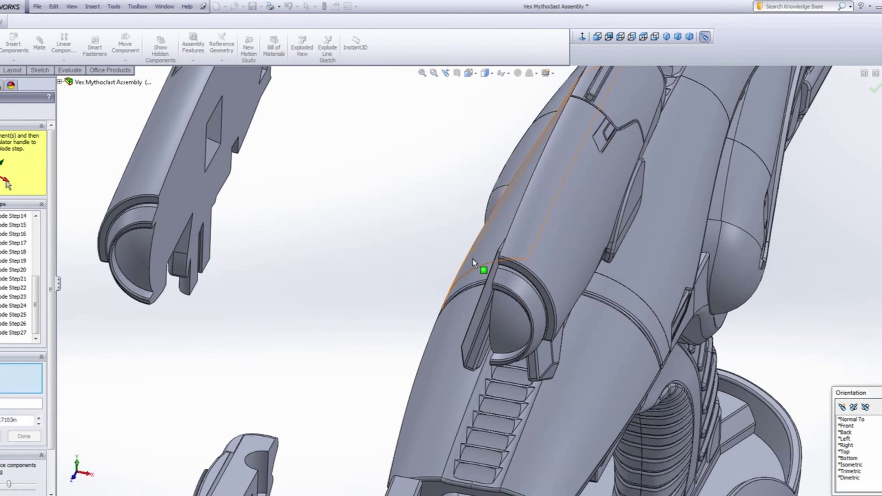
Inspect the underside of the exploded top body half, including the recess that receives the add-on leg.
scroll(186, 238, down, 3)
middle_drag(222, 217, 262, 104)
scroll(199, 293, down, 3)
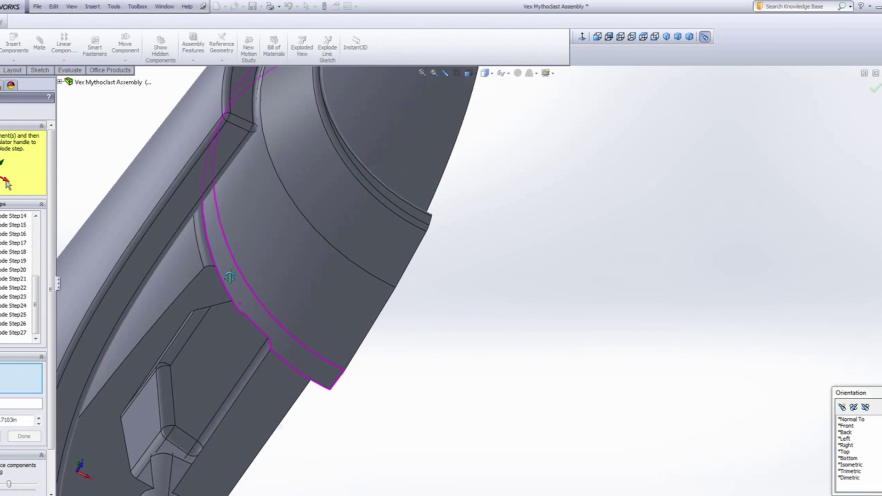
middle_drag(230, 293, 244, 291)
scroll(157, 360, down, 3)
middle_drag(334, 328, 365, 323)
scroll(434, 254, up, 6)
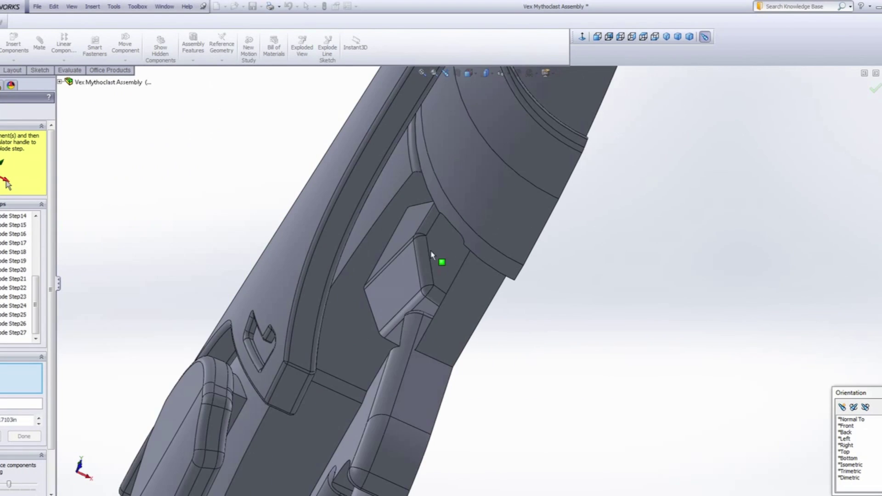
middle_drag(451, 239, 383, 240)
middle_drag(359, 228, 452, 253)
scroll(455, 255, down, 4)
click(501, 271)
scroll(501, 271, down, 5)
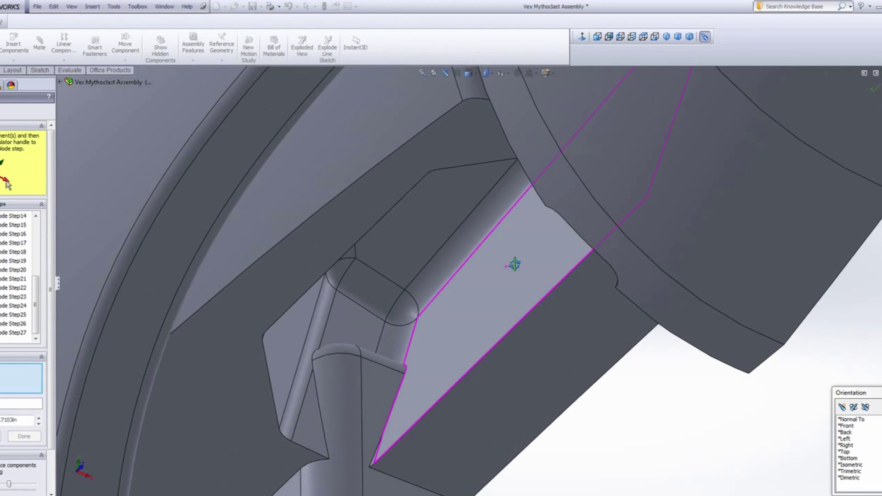
scroll(505, 266, up, 10)
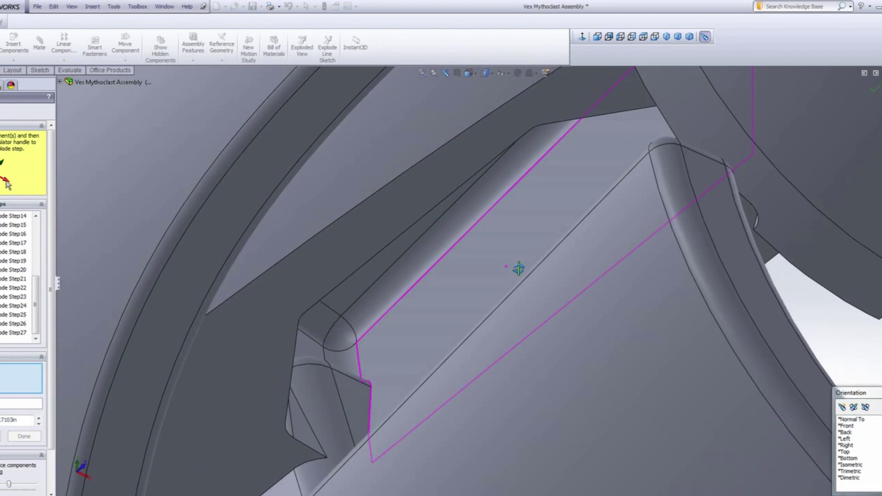
Compare the exploded top body half with the seated half from the front and both sides.
scroll(449, 288, down, 6)
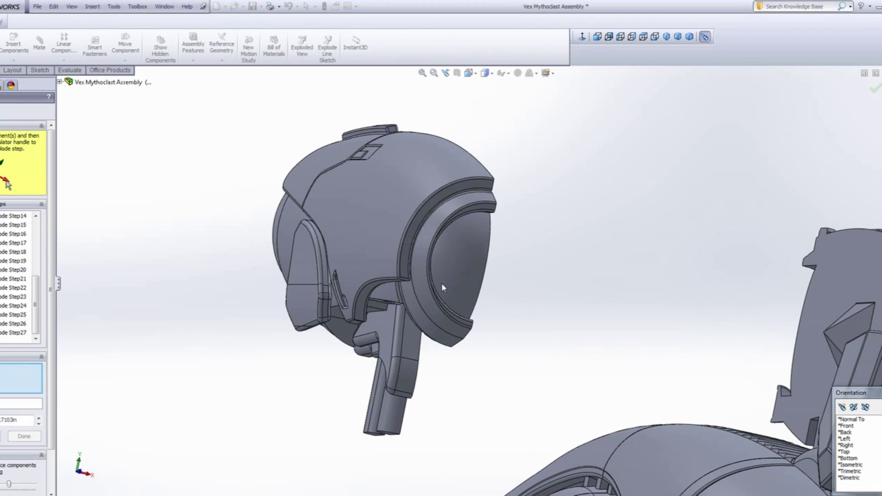
scroll(413, 264, up, 5)
scroll(662, 308, up, 5)
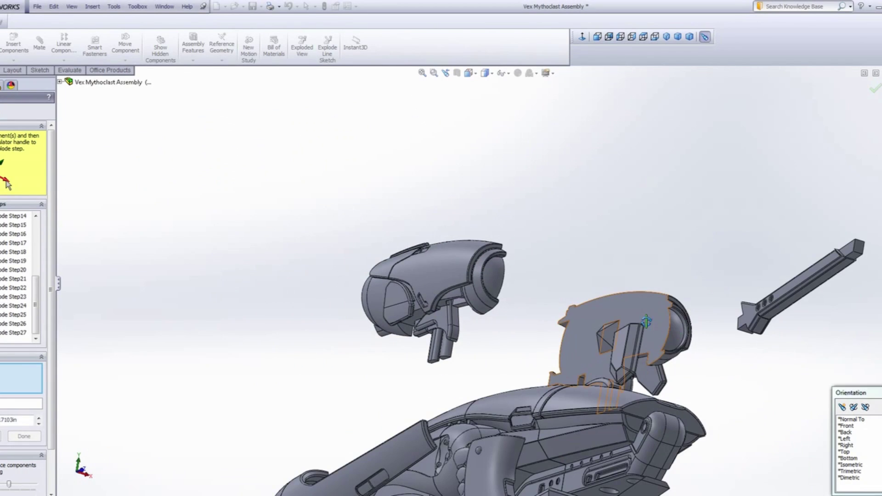
scroll(657, 391, down, 5)
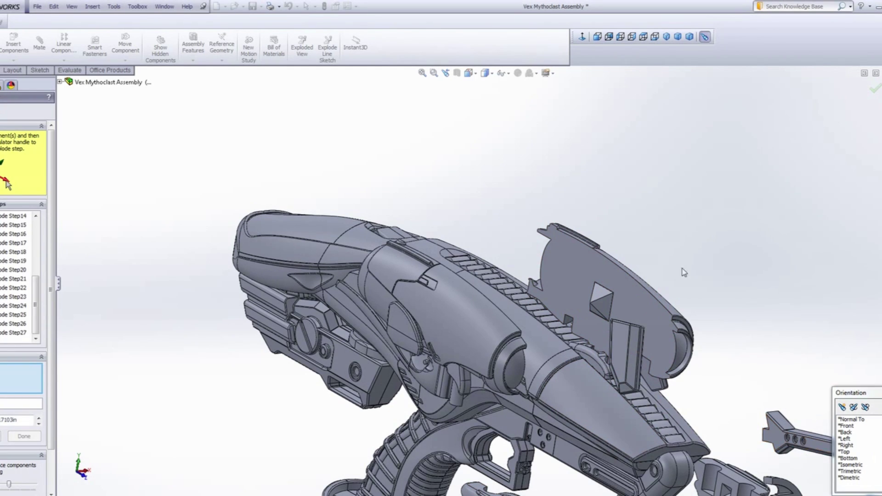
mouse_move(683, 272)
middle_down()
mouse_move(625, 310)
mouse_move(473, 270)
mouse_move(536, 321)
mouse_move(576, 294)
mouse_move(508, 222)
mouse_move(414, 381)
mouse_move(482, 300)
mouse_move(489, 305)
mouse_move(483, 295)
mouse_move(596, 299)
mouse_move(634, 287)
mouse_move(701, 340)
mouse_move(670, 291)
mouse_move(630, 312)
middle_up()
scroll(597, 299, up, 5)
scroll(634, 287, down, 6)
Explode the remaining half of the scope-like top body sideways along the positive X axis.
scroll(531, 296, up, 4)
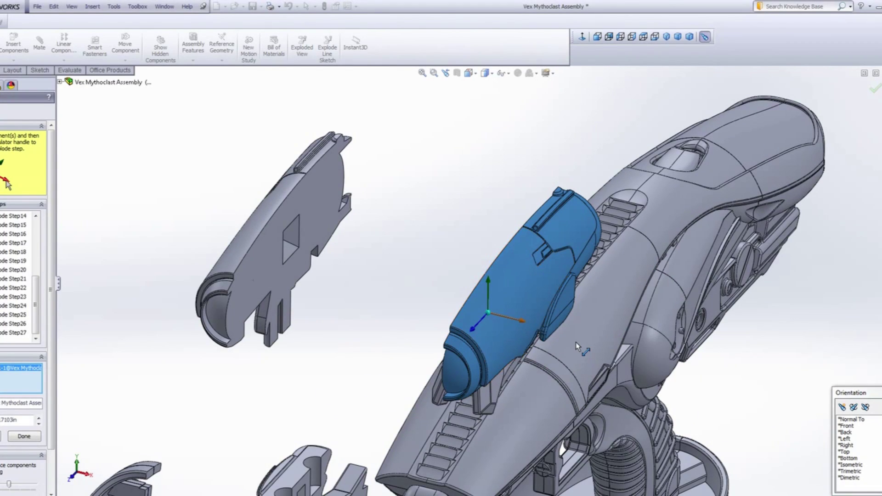
drag(576, 342, 815, 417)
scroll(550, 324, down, 1)
middle_drag(550, 323, 550, 324)
scroll(551, 325, up, 1)
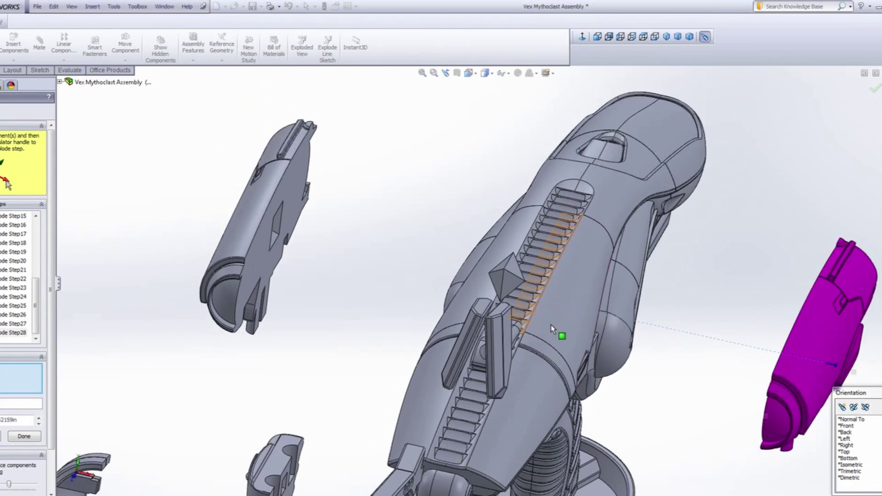
Explode the two add-on legs off the top rail mount to opposite sides along the X axis.
scroll(483, 320, down, 3)
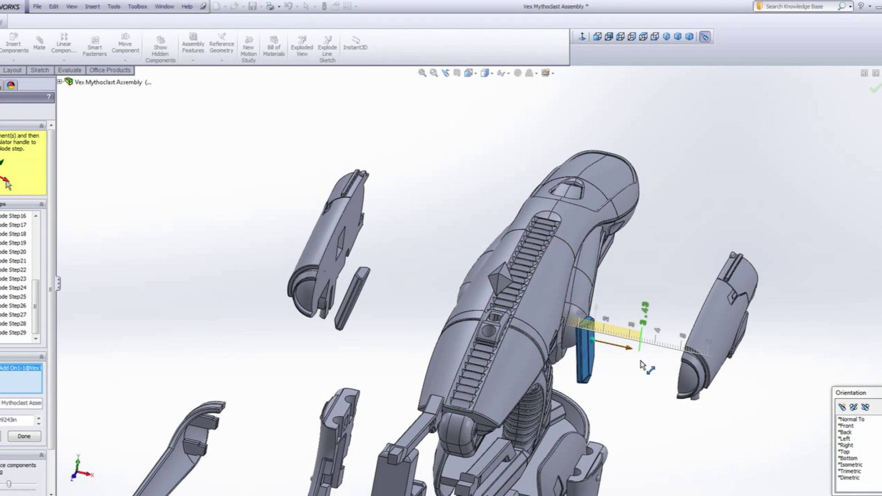
scroll(630, 238, down, 3)
middle_click(491, 307)
middle_drag(491, 307, 457, 301)
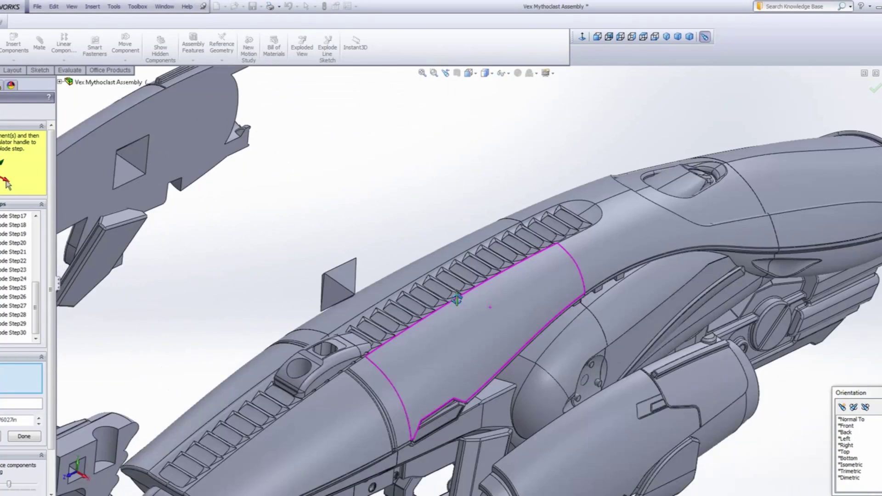
Review the floating diamond connector, the rail mount holes and the overall exploded layout from several angles.
scroll(457, 301, up, 3)
scroll(401, 288, down, 4)
middle_click(419, 270)
middle_drag(419, 270, 428, 242)
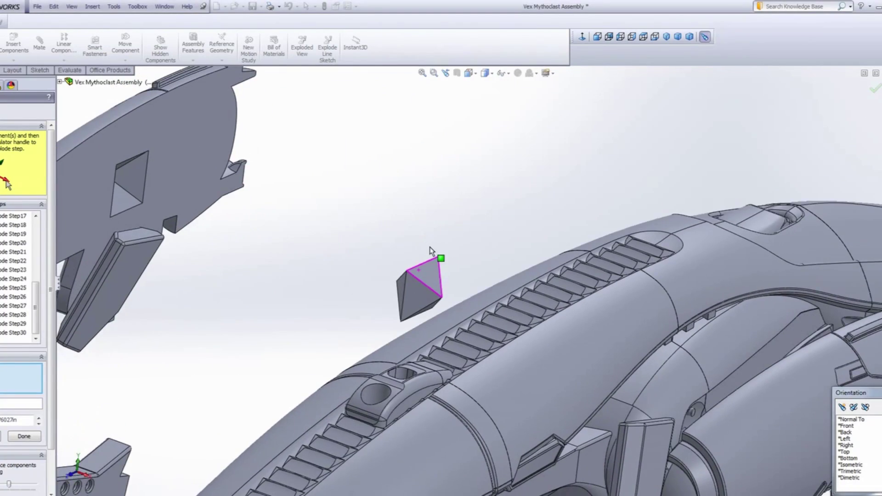
scroll(458, 255, down, 5)
scroll(455, 287, up, 5)
middle_drag(455, 287, 474, 353)
scroll(474, 351, up, 6)
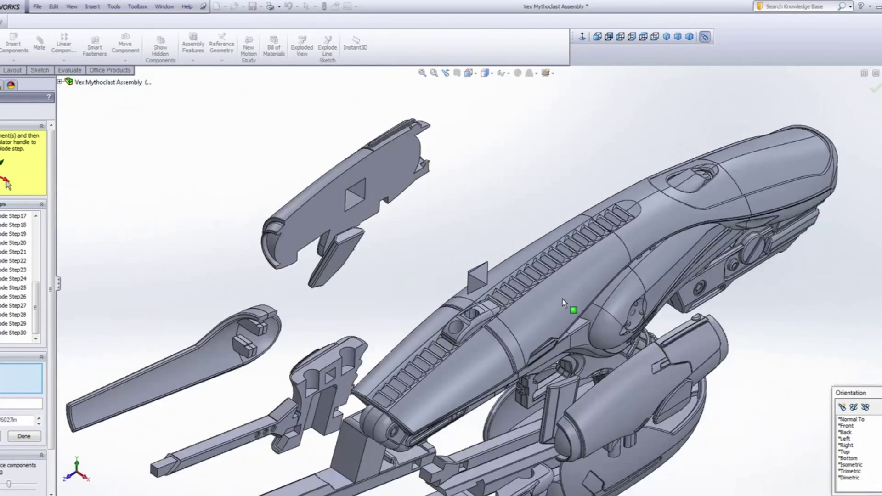
scroll(580, 254, down, 2)
mouse_move(581, 254)
middle_down()
mouse_move(544, 179)
mouse_move(506, 173)
mouse_move(561, 173)
mouse_move(547, 238)
mouse_move(532, 238)
mouse_move(575, 261)
middle_up()
scroll(547, 238, up, 5)
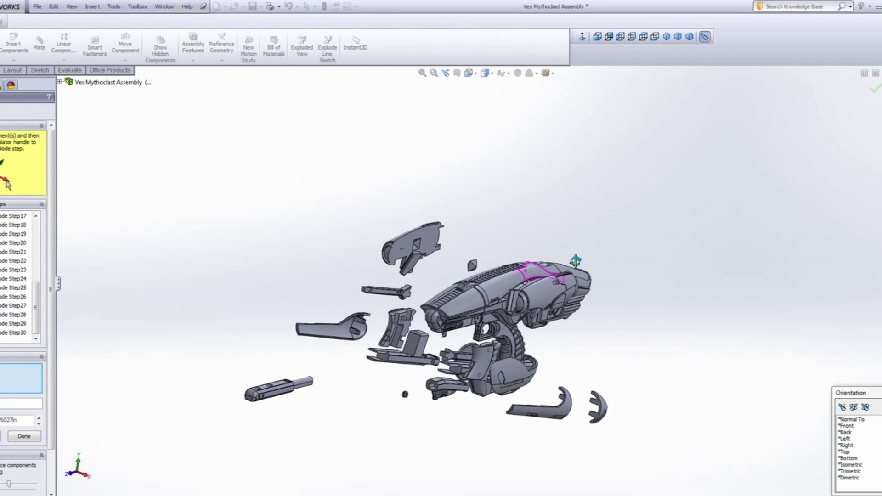
scroll(565, 294, up, 5)
scroll(547, 276, down, 2)
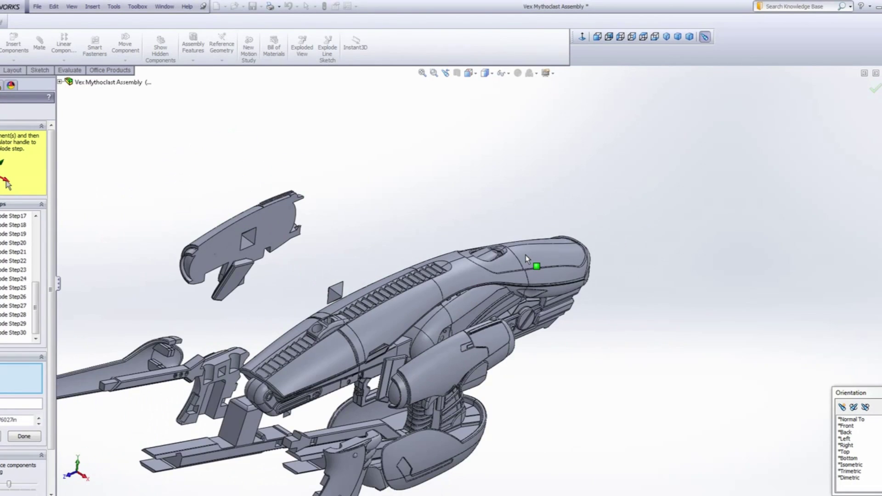
Explode both halves of the block beneath the rear body together downward along the Y axis.
scroll(534, 262, up, 3)
middle_drag(509, 256, 486, 259)
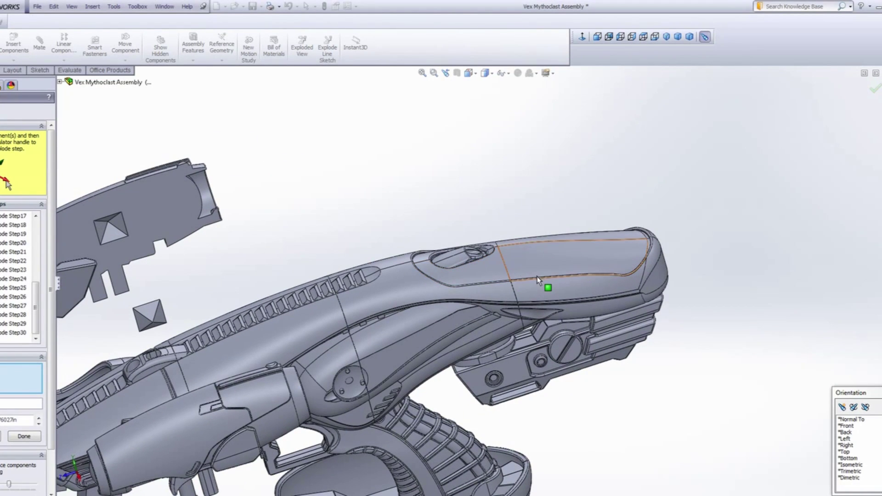
scroll(505, 280, down, 3)
middle_drag(524, 297, 524, 257)
scroll(555, 312, up, 4)
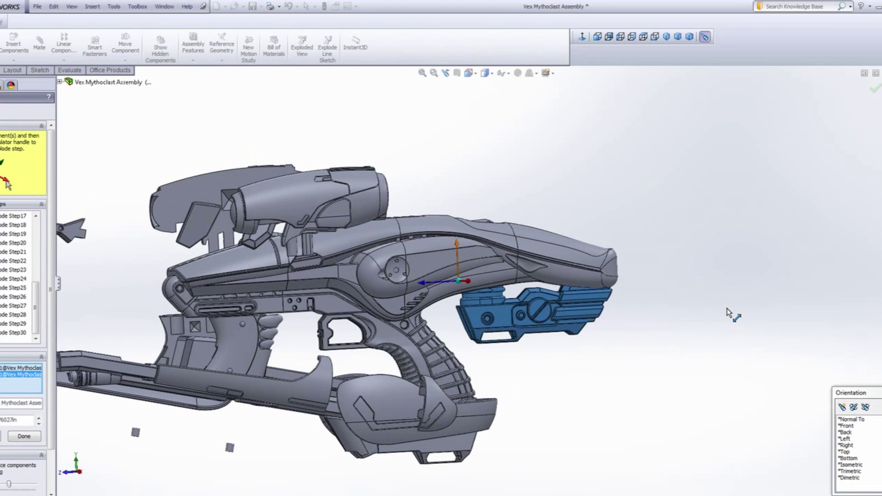
drag(470, 329, 472, 319)
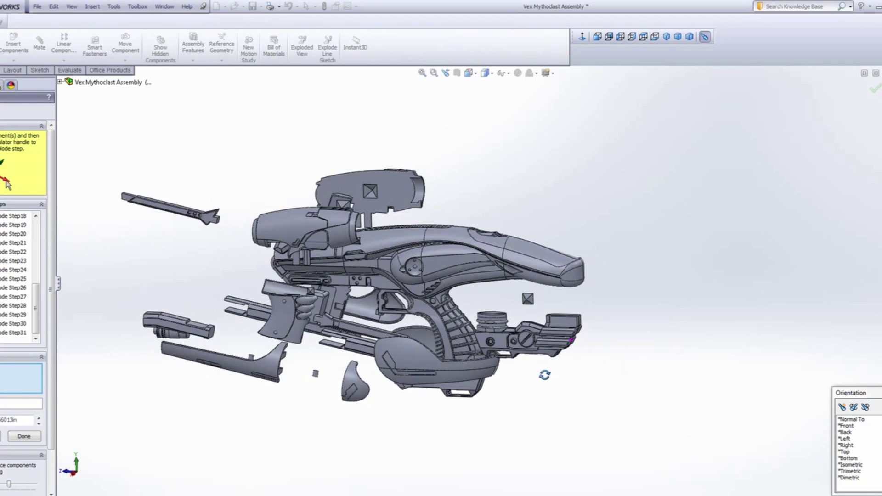
Explode the near half of the lower rear block sideways along the positive X axis.
middle_drag(500, 294, 551, 327)
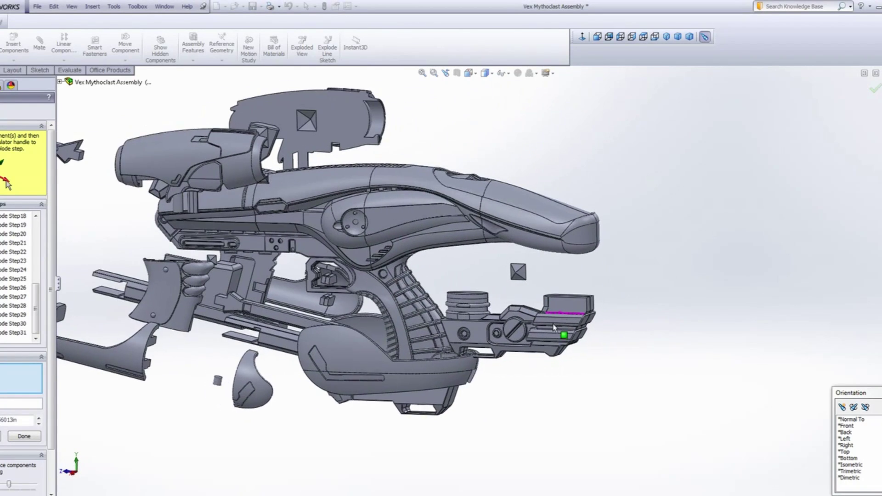
scroll(553, 326, down, 1)
click(562, 327)
middle_drag(389, 306, 440, 345)
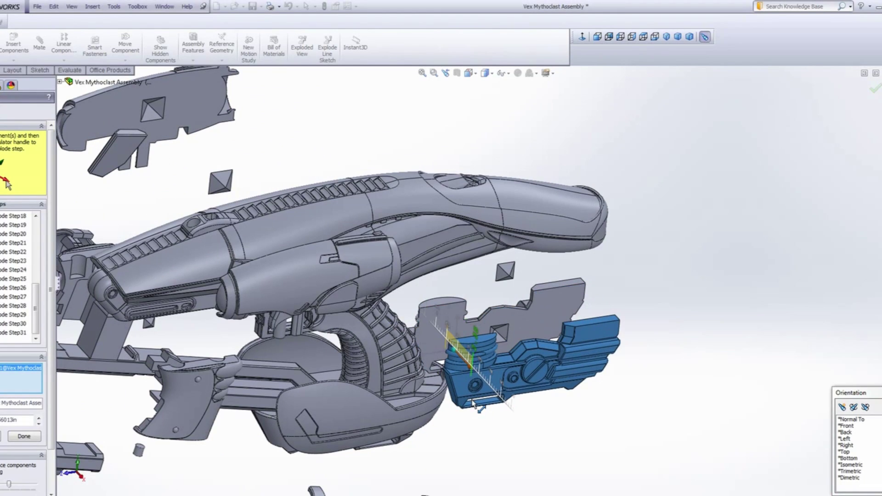
Explode the far half of the lower rear block sideways along the X axis, away from the near half.
middle_drag(533, 327, 556, 317)
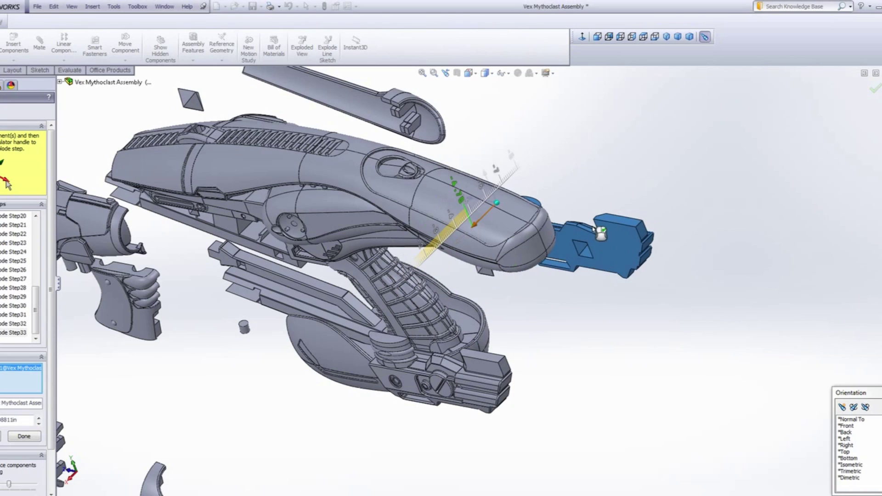
drag(594, 228, 598, 226)
scroll(502, 235, down, 2)
middle_drag(502, 235, 540, 186)
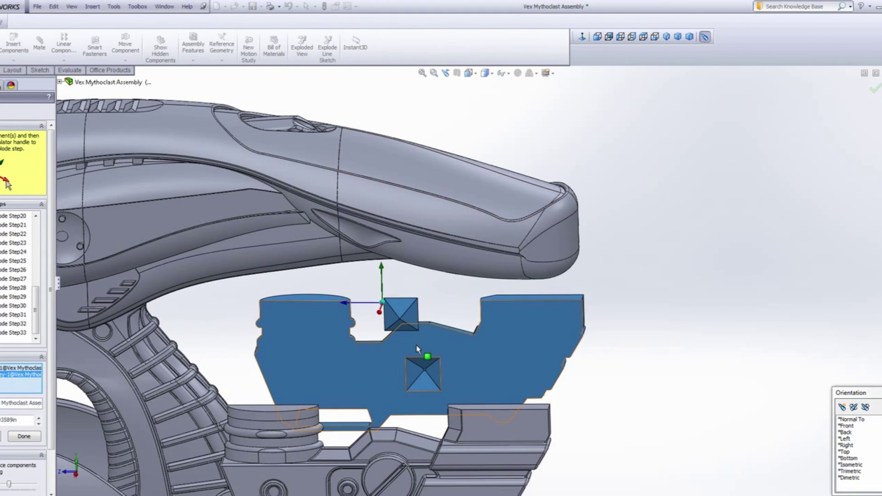
Shift the far block half with its diamond key along the Y axis and explode the key downward clear of it.
mouse_move(390, 317)
mouse_down()
mouse_move(396, 306)
mouse_move(405, 316)
mouse_up()
click(672, 340)
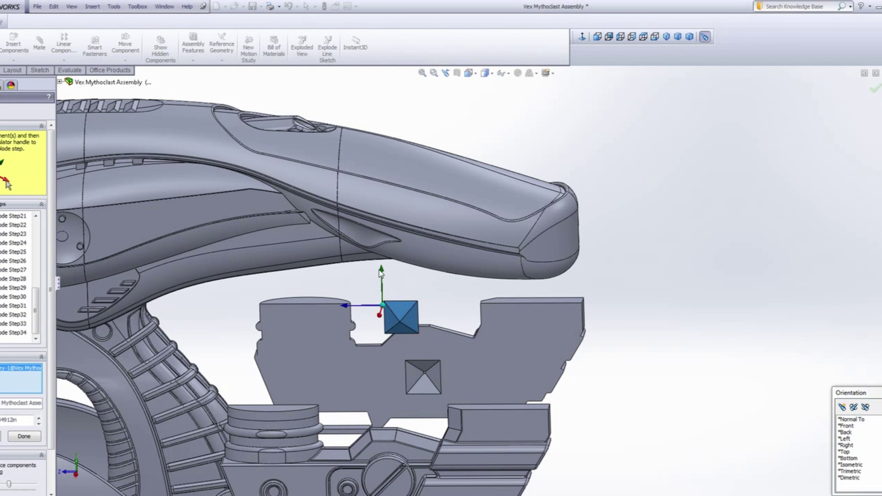
middle_drag(411, 384, 359, 397)
Examine the main body sections and the overall exploded layout from several angles and distances.
scroll(465, 243, down, 5)
middle_drag(478, 230, 495, 108)
scroll(487, 321, up, 3)
scroll(502, 404, down, 5)
middle_drag(517, 349, 486, 280)
scroll(513, 320, up, 5)
middle_drag(460, 345, 244, 401)
scroll(541, 341, up, 2)
middle_drag(541, 341, 456, 325)
scroll(445, 299, up, 3)
scroll(439, 301, up, 1)
scroll(437, 298, down, 2)
middle_drag(426, 188, 421, 208)
scroll(422, 209, up, 3)
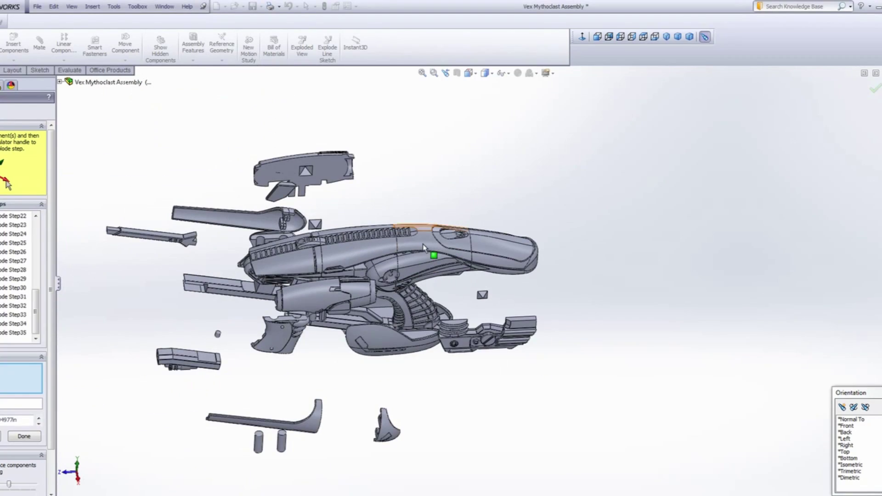
scroll(424, 275, down, 5)
scroll(478, 276, up, 2)
middle_click(475, 278)
middle_drag(475, 278, 455, 249)
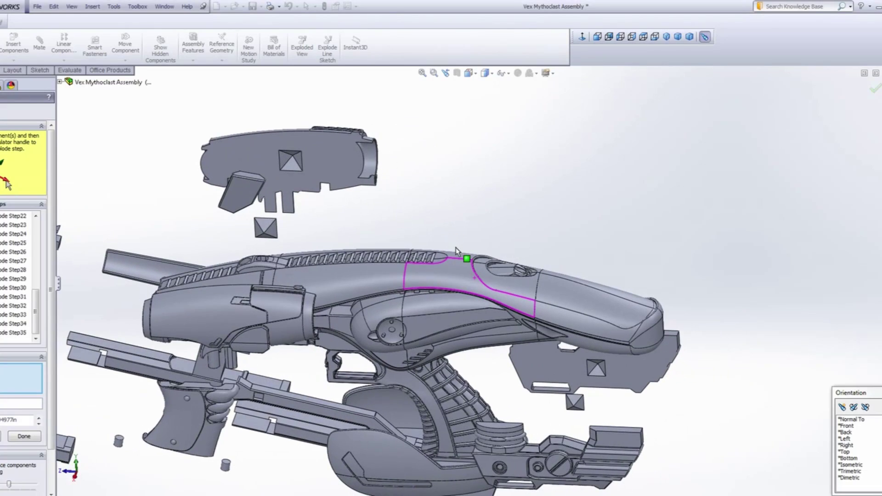
scroll(478, 282, up, 2)
scroll(537, 294, down, 3)
scroll(539, 295, up, 2)
scroll(541, 298, down, 2)
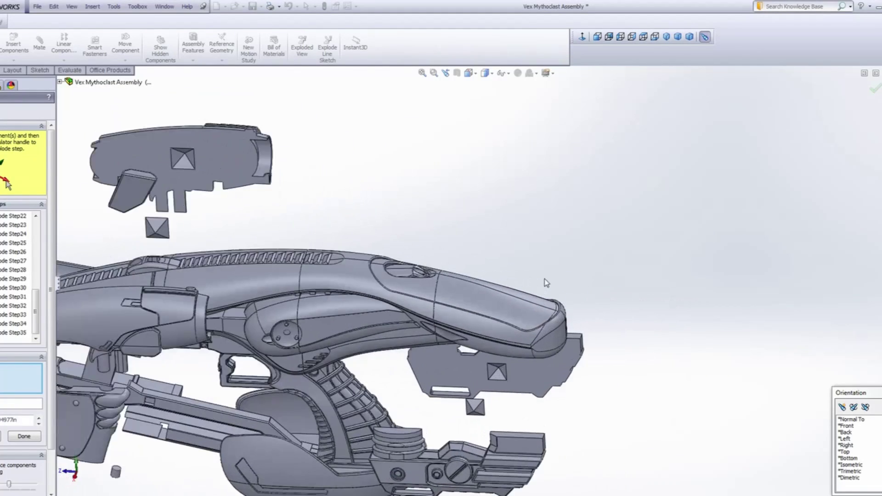
scroll(533, 299, down, 2)
scroll(461, 307, up, 3)
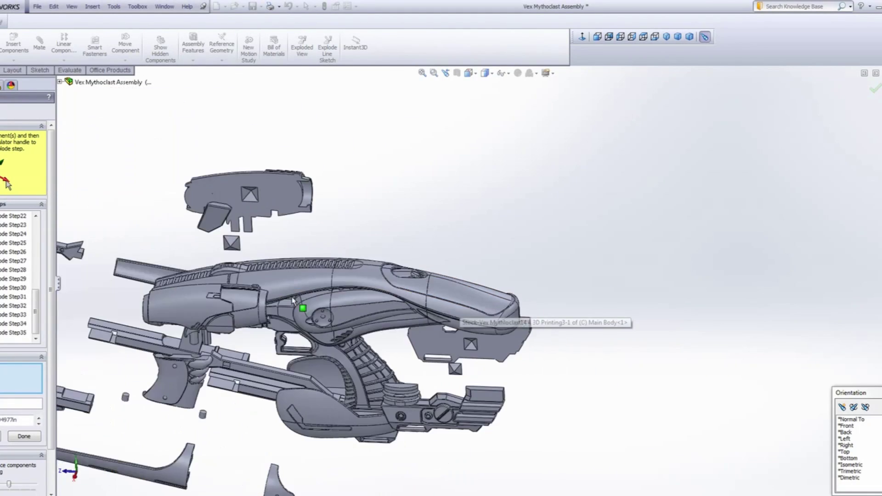
scroll(458, 314, up, 3)
Explode the rearmost main body section far rearward along the Z axis.
scroll(458, 311, down, 5)
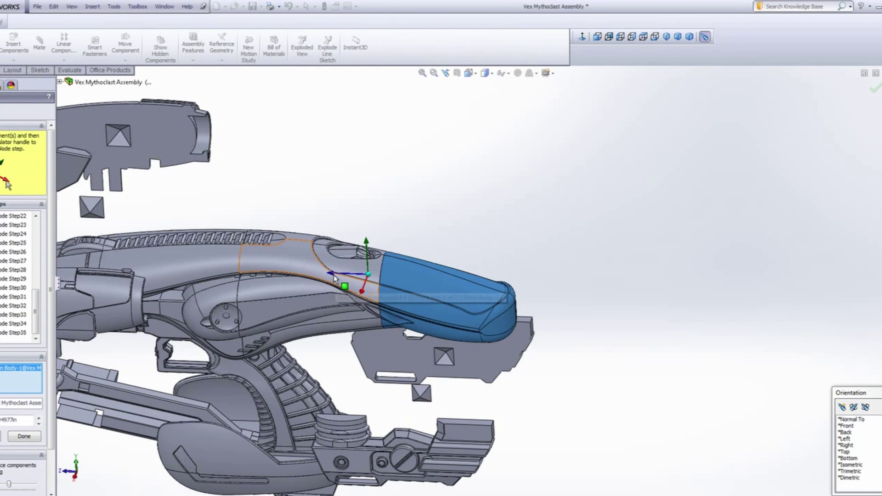
drag(432, 289, 791, 327)
scroll(777, 311, down, 2)
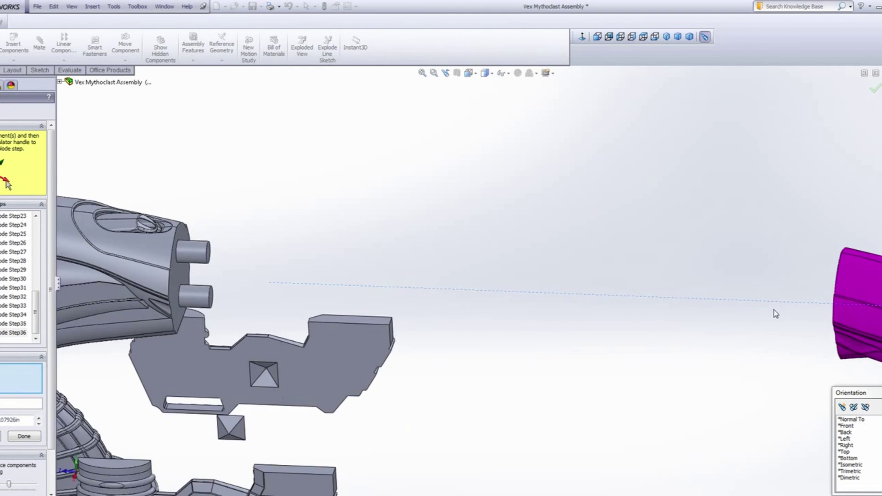
Explode the two pins behind the (C) Main Body section rearward along the Z axis toward the rearmost section.
scroll(653, 298, up, 5)
scroll(603, 285, down, 5)
mouse_move(603, 285)
middle_down()
mouse_move(679, 263)
mouse_move(677, 279)
mouse_move(610, 281)
middle_up()
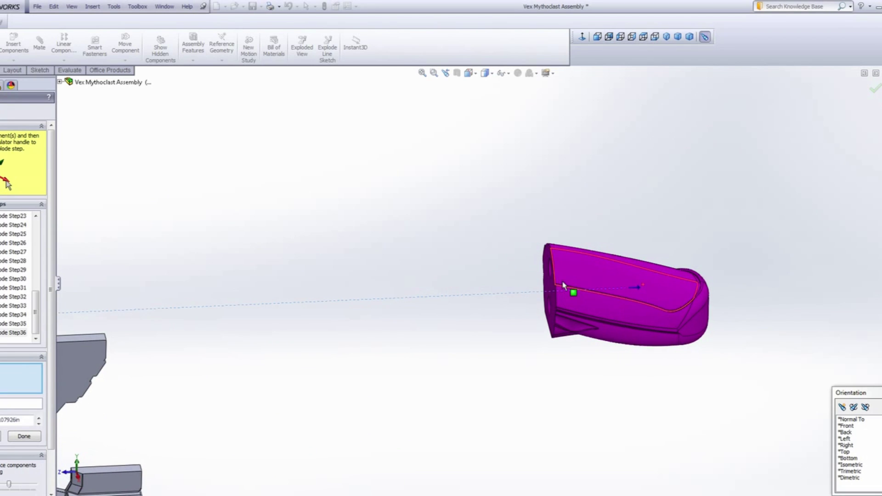
scroll(563, 285, up, 3)
scroll(321, 296, down, 8)
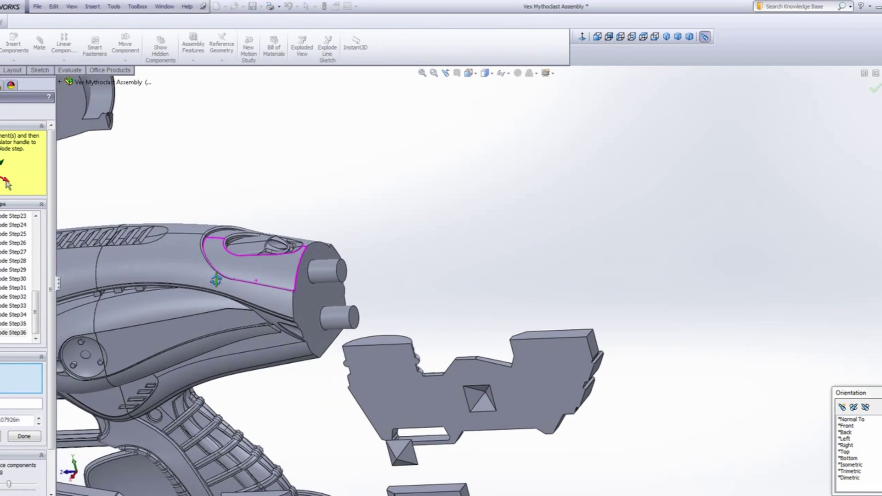
scroll(330, 264, up, 4)
scroll(612, 286, down, 6)
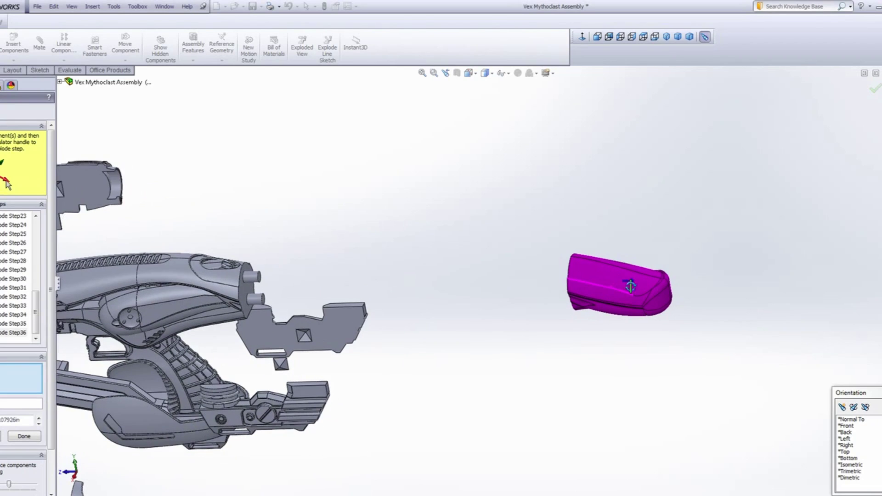
middle_drag(631, 286, 611, 286)
scroll(523, 288, up, 2)
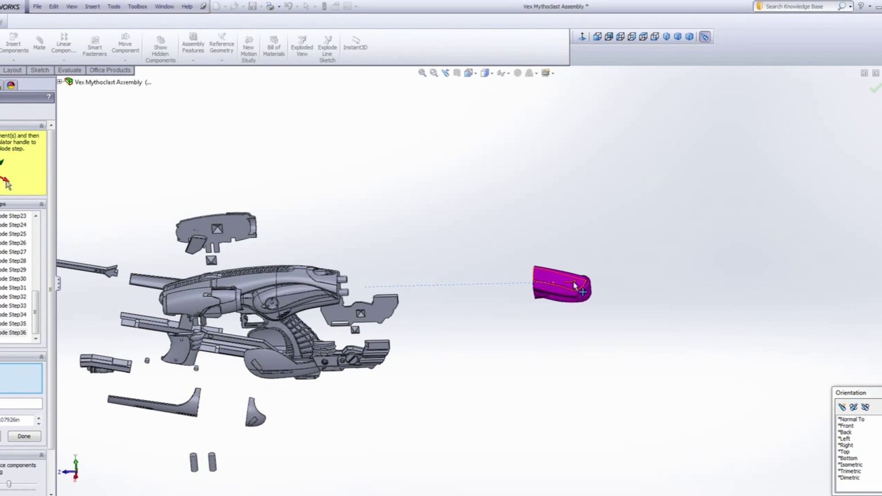
scroll(392, 285, down, 3)
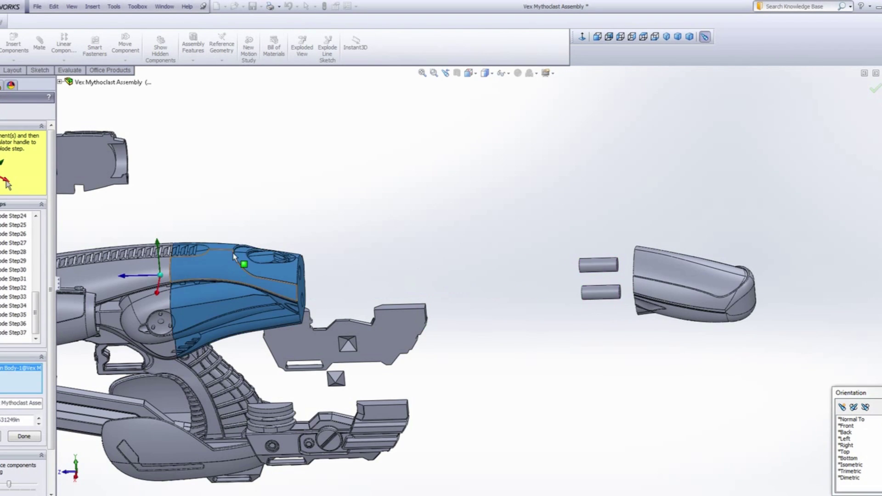
Explode the (C) Main Body section rearward along the Z axis, followed by the two pins in front of it.
drag(133, 280, 325, 293)
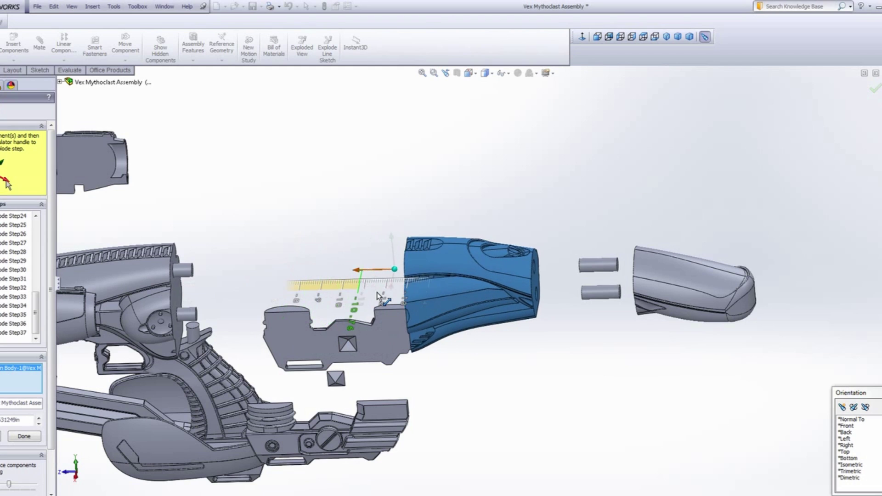
scroll(146, 294, down, 2)
click(215, 268)
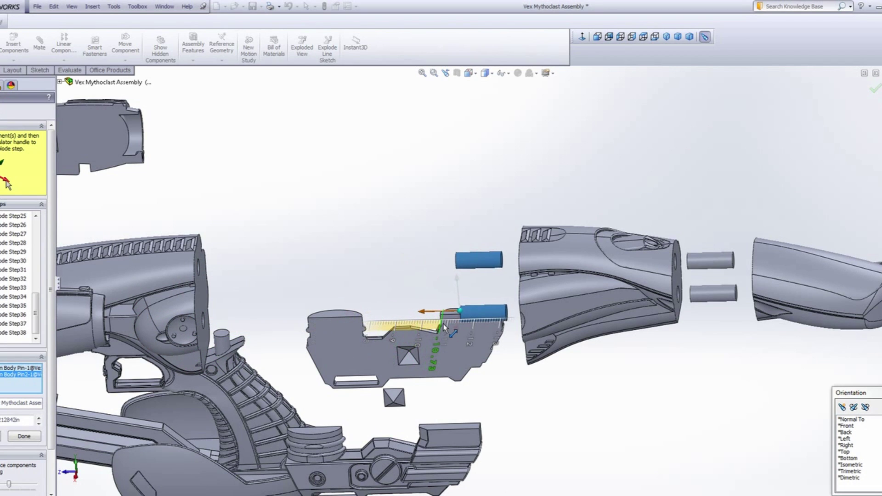
mouse_move(577, 266)
middle_down()
mouse_move(604, 262)
mouse_move(580, 268)
middle_up()
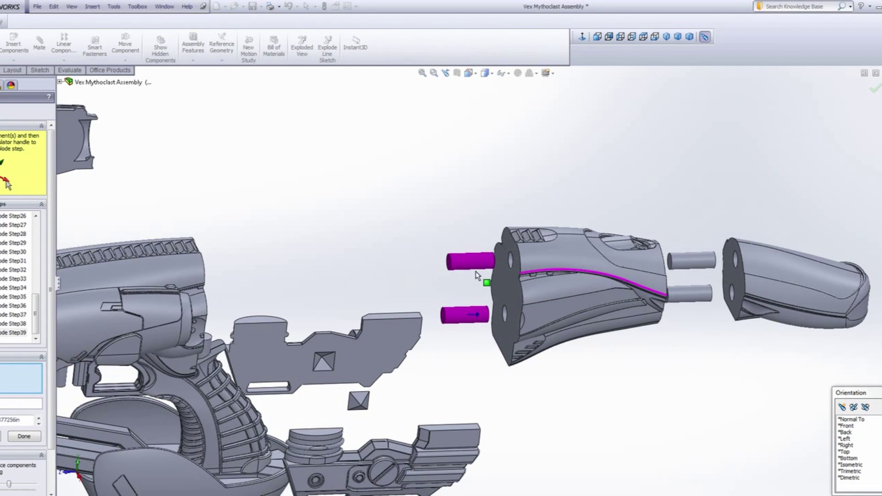
scroll(477, 276, up, 3)
scroll(282, 292, down, 4)
Explode the (B) Main Body section rearward along the Z axis, away from the front body section.
middle_drag(279, 291, 233, 291)
scroll(410, 276, up, 3)
middle_drag(390, 283, 410, 287)
scroll(370, 278, down, 2)
scroll(369, 276, down, 2)
click(370, 283)
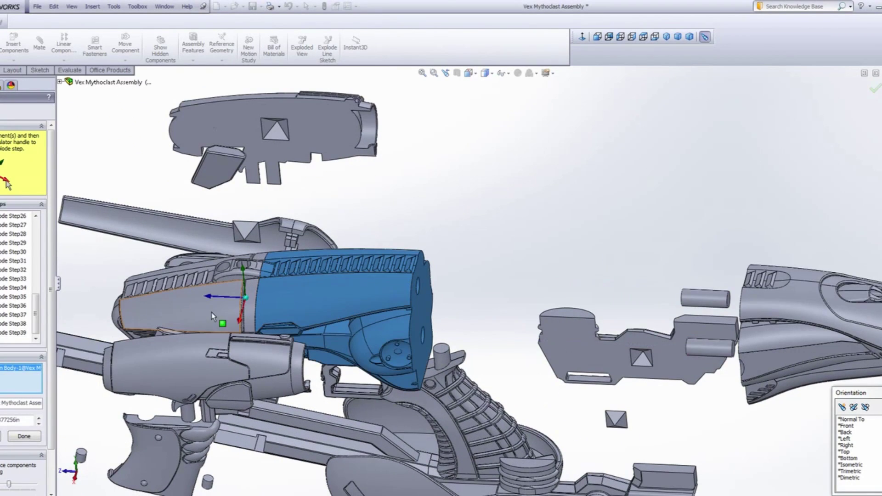
drag(208, 300, 458, 317)
click(401, 279)
Explode the two pins between the (A) and (B) Main Body sections rearward along the Z axis.
middle_drag(401, 279, 256, 371)
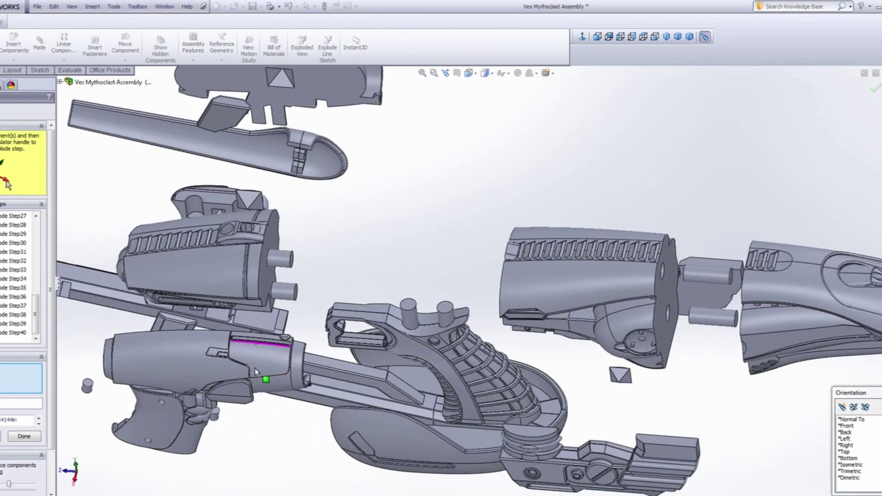
drag(211, 288, 378, 313)
mouse_move(533, 275)
middle_down()
mouse_move(597, 235)
mouse_move(574, 264)
mouse_move(533, 279)
middle_up()
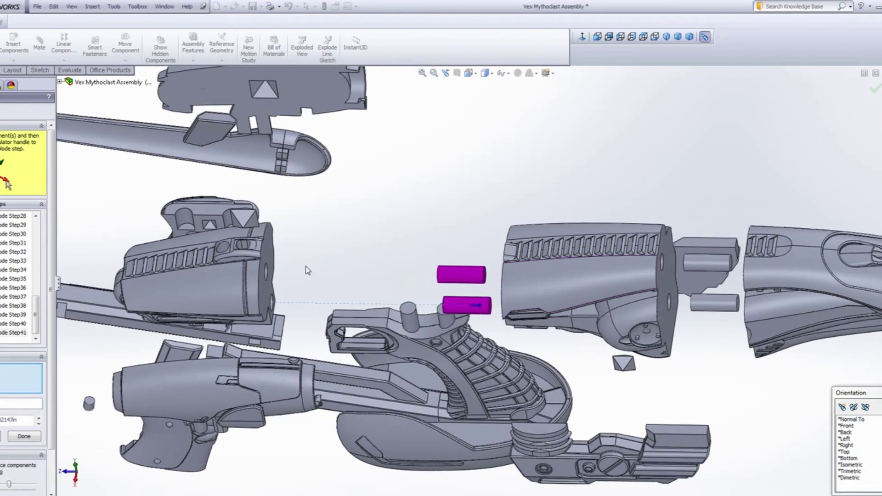
Explode the (A) Main Body section rearward along the Z axis, toward its two connecting pins.
scroll(253, 269, down, 2)
click(255, 269)
middle_drag(258, 257, 241, 239)
scroll(308, 261, up, 2)
scroll(305, 260, down, 2)
middle_drag(347, 293, 534, 263)
scroll(354, 344, up, 2)
scroll(354, 344, down, 3)
scroll(534, 263, up, 2)
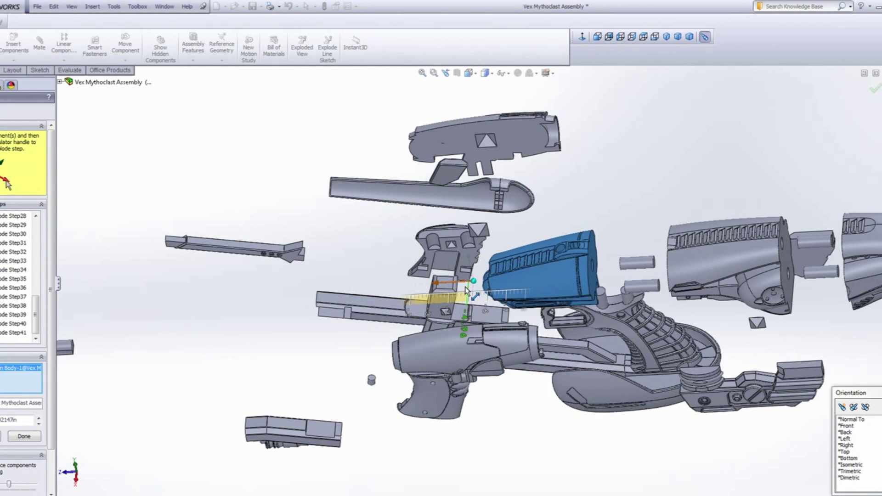
Review the complete exploded layout and accept the exploded view.
middle_drag(726, 175, 581, 230)
scroll(463, 301, up, 2)
scroll(462, 301, down, 2)
scroll(457, 307, up, 3)
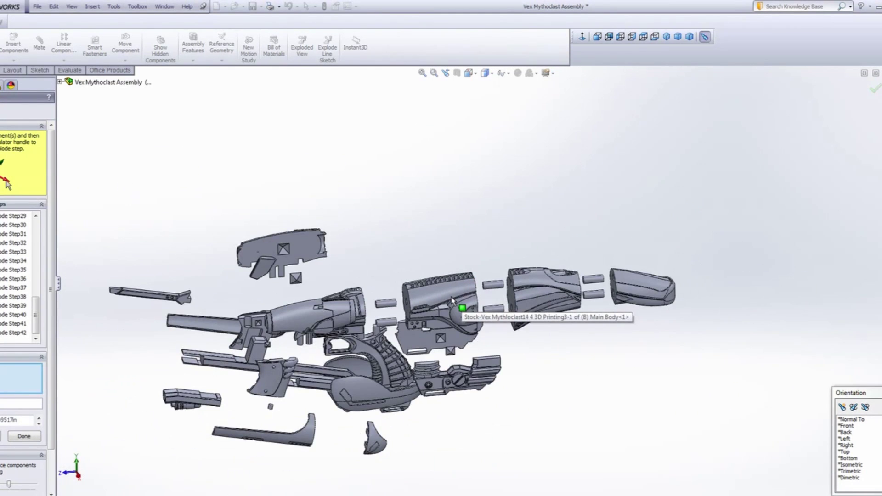
scroll(469, 292, down, 6)
mouse_move(472, 277)
middle_down()
mouse_move(389, 218)
mouse_move(516, 224)
mouse_move(497, 297)
mouse_move(464, 264)
mouse_move(421, 268)
mouse_move(488, 283)
middle_up()
scroll(504, 277, up, 6)
scroll(488, 283, up, 3)
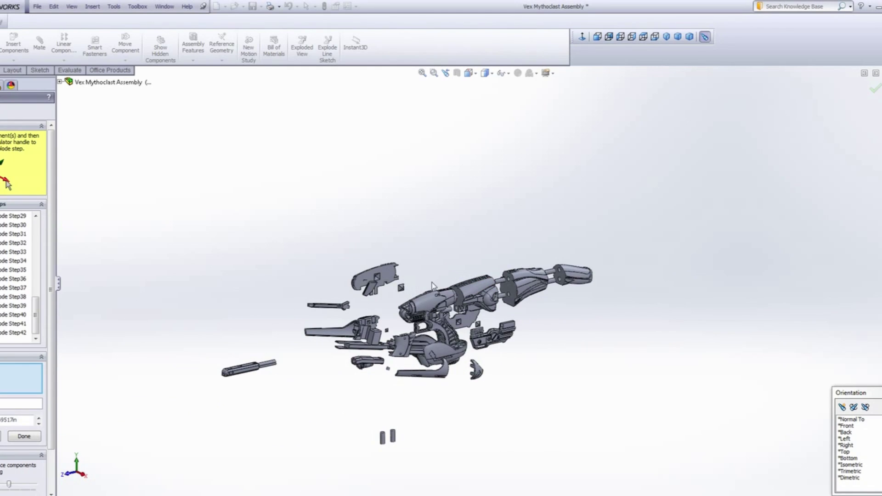
click(876, 89)
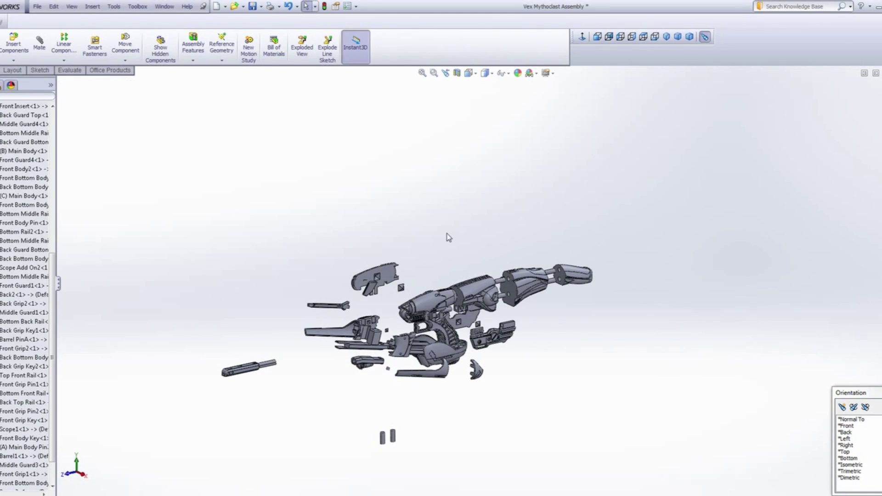
Hide the detached barrel and lower front parts, including the small Bottom Middle Rail attachment pin.
scroll(251, 361, down, 9)
click(152, 376)
scroll(484, 278, up, 6)
scroll(689, 395, down, 4)
click(504, 373)
click(544, 356)
scroll(492, 367, up, 4)
scroll(444, 315, down, 8)
right_click(469, 331)
right_click(448, 385)
right_click(636, 388)
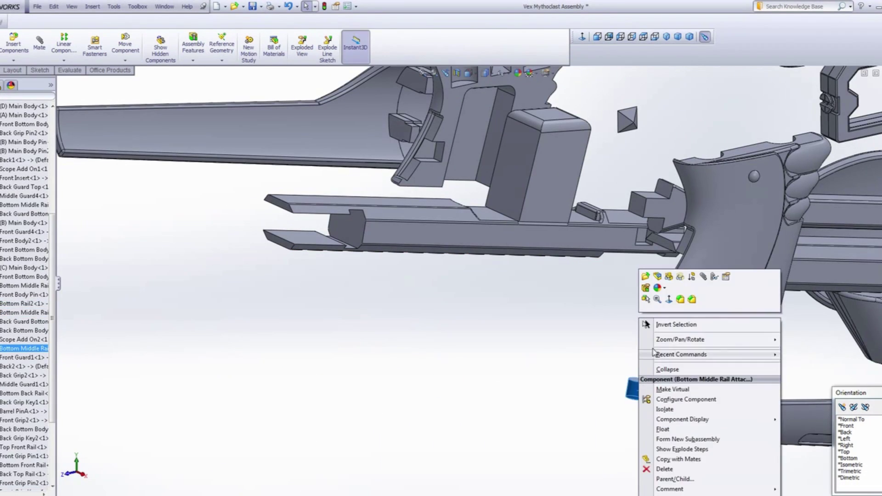
click(672, 277)
Hide the curved guard parts below the grip and the Top Front Rail.
scroll(662, 317, up, 4)
right_click(680, 326)
scroll(479, 268, up, 3)
scroll(754, 292, down, 3)
right_click(623, 281)
scroll(213, 196, up, 4)
right_click(322, 203)
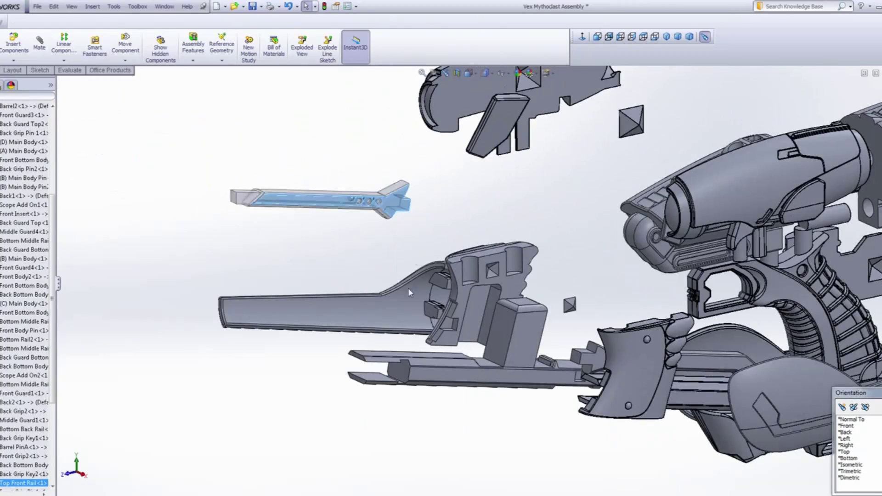
Hide the long front guard, the front body block and the forward bottom rail parts.
right_click(409, 288)
right_click(530, 307)
click(560, 267)
right_click(513, 290)
click(542, 251)
right_click(464, 301)
click(494, 261)
Hide the upper scope half with its diamond key and the remaining front grip parts.
scroll(494, 260, up, 2)
right_click(479, 183)
click(509, 142)
right_click(497, 216)
right_click(655, 226)
scroll(424, 377, down, 4)
right_click(367, 317)
scroll(603, 331, up, 5)
right_click(508, 361)
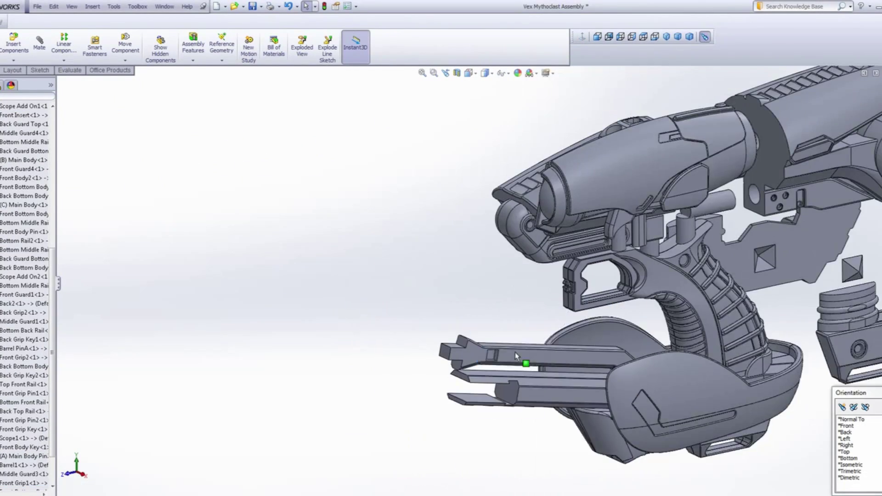
Hide the upper rail between the back guards, the remaining scope half and the lower rear block parts.
scroll(516, 354, down, 4)
right_click(528, 337)
click(560, 268)
middle_drag(579, 303, 583, 275)
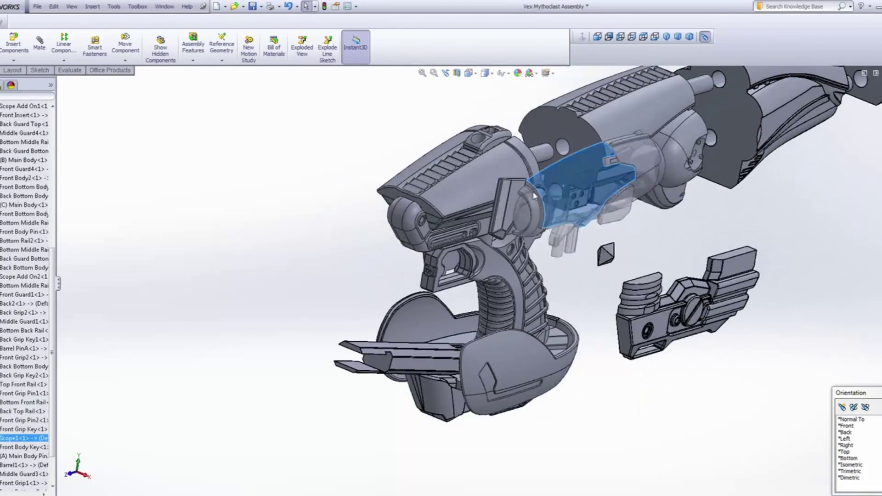
right_click(592, 216)
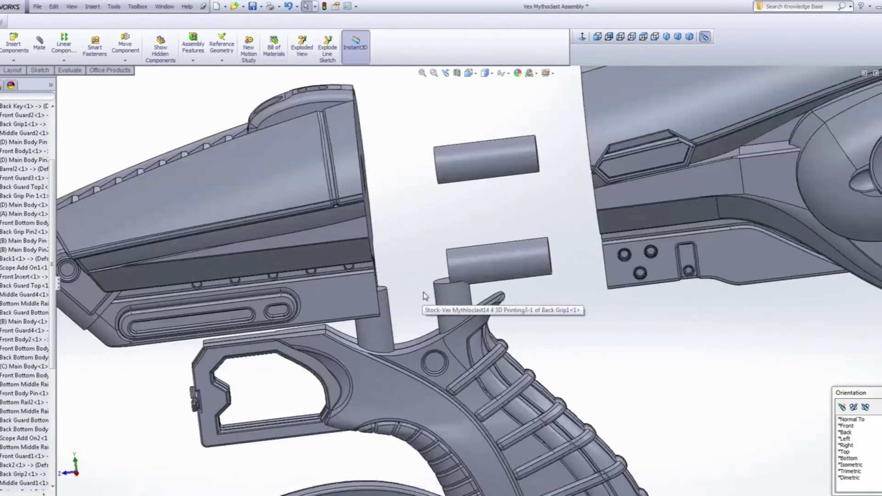
Reopen the exploded view for editing and pull Back Guard Top outward along the X axis, well clear of the grip.
scroll(429, 300, down, 4)
middle_drag(481, 230, 587, 256)
scroll(418, 312, down, 4)
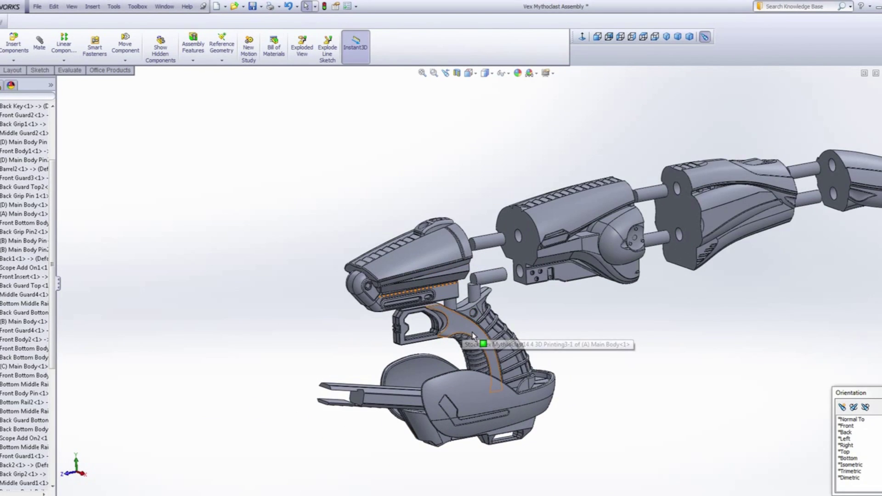
scroll(515, 394, down, 2)
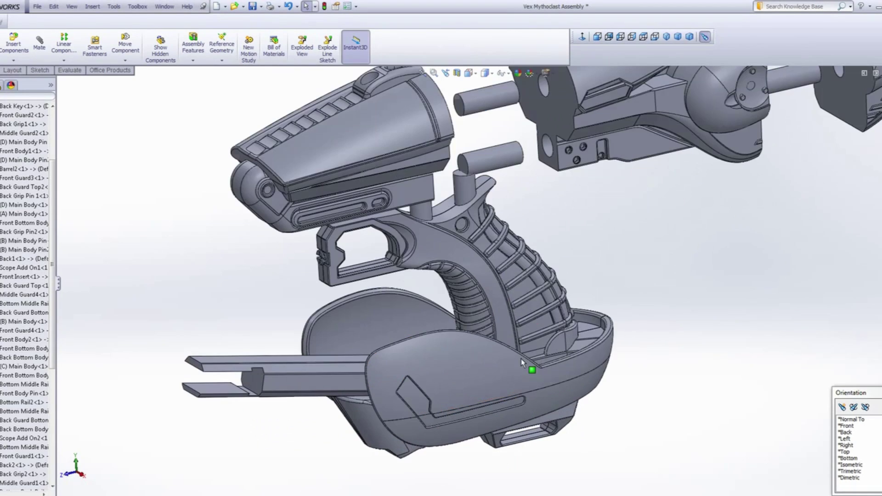
mouse_move(503, 310)
middle_down()
mouse_move(509, 267)
mouse_move(596, 246)
mouse_move(616, 278)
mouse_move(575, 307)
mouse_move(551, 279)
mouse_move(593, 281)
mouse_move(547, 280)
mouse_move(520, 327)
mouse_move(518, 301)
middle_up()
scroll(518, 301, up, 3)
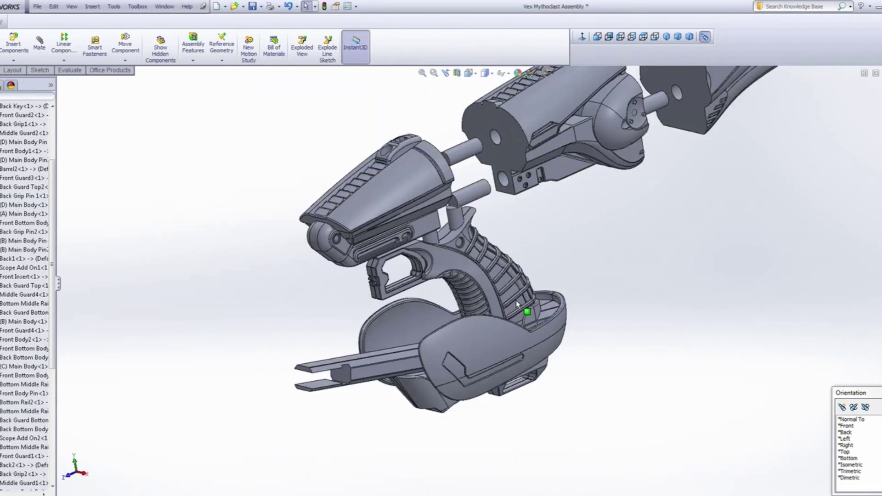
scroll(487, 326, down, 1)
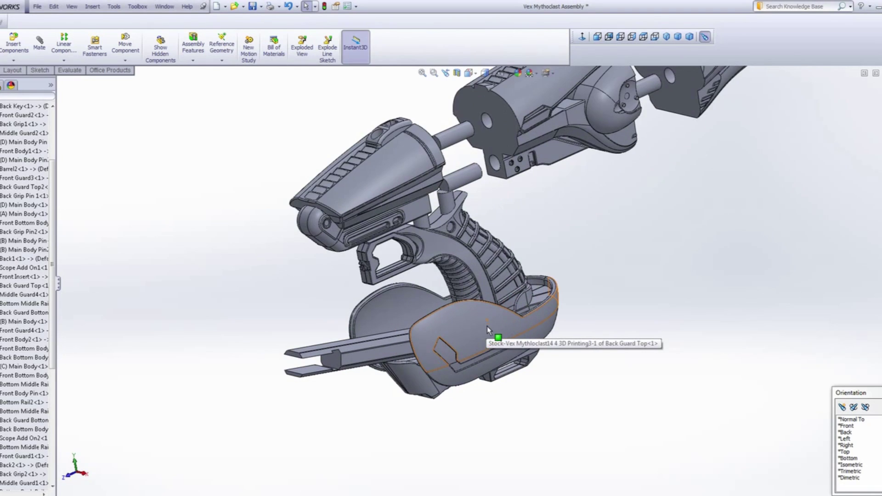
click(502, 340)
scroll(501, 340, down, 1)
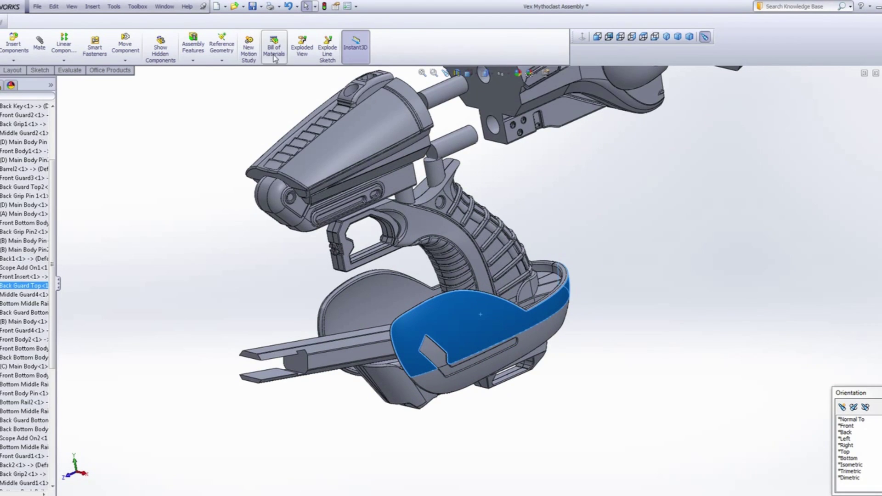
click(302, 54)
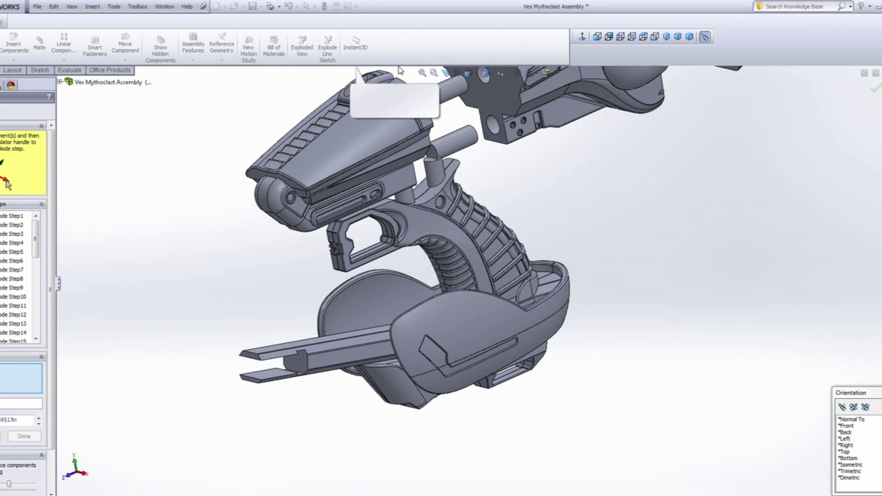
middle_drag(484, 331, 418, 289)
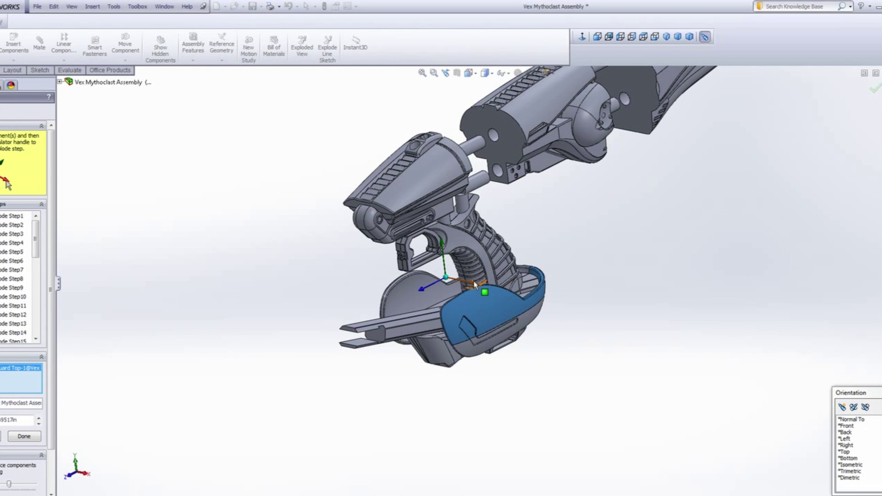
drag(709, 339, 735, 344)
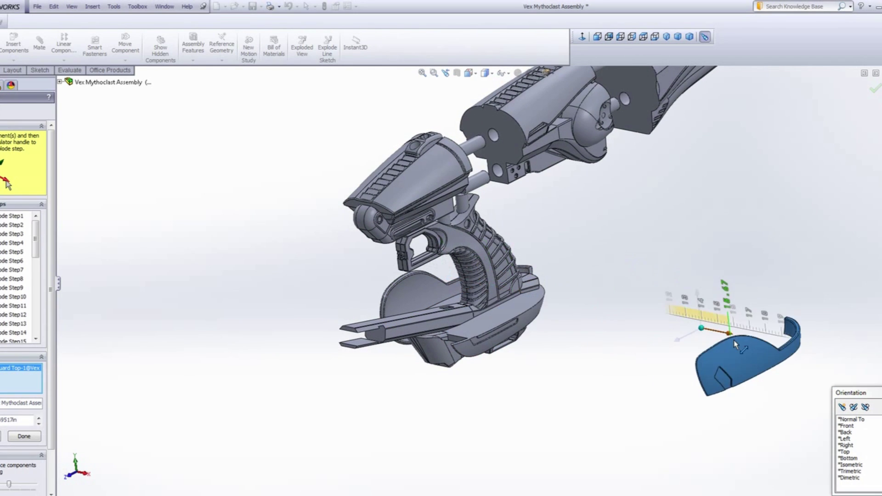
right_click(665, 345)
Explode Back Guard Top2 sideways along the X axis, opposite to its matching guard half.
scroll(514, 314, down, 3)
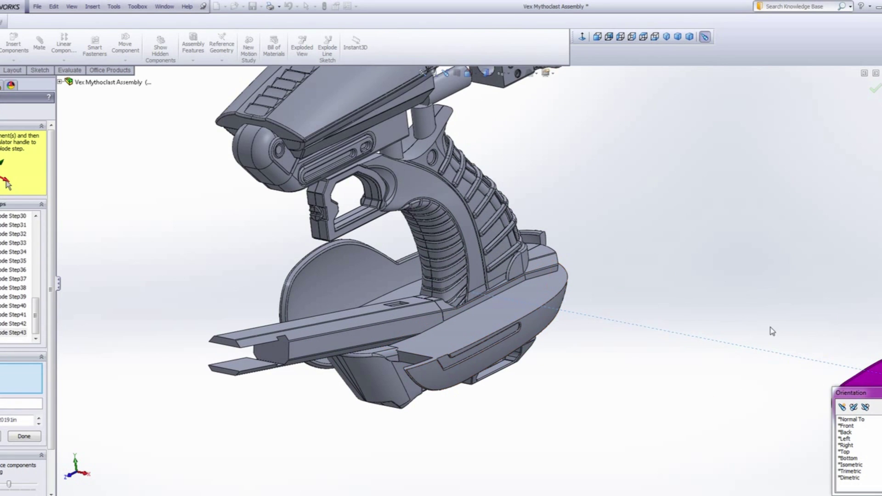
scroll(664, 311, up, 3)
scroll(726, 347, down, 2)
mouse_move(724, 346)
middle_down()
mouse_move(738, 192)
mouse_move(743, 289)
mouse_move(730, 340)
middle_up()
scroll(370, 271, up, 4)
scroll(303, 288, down, 4)
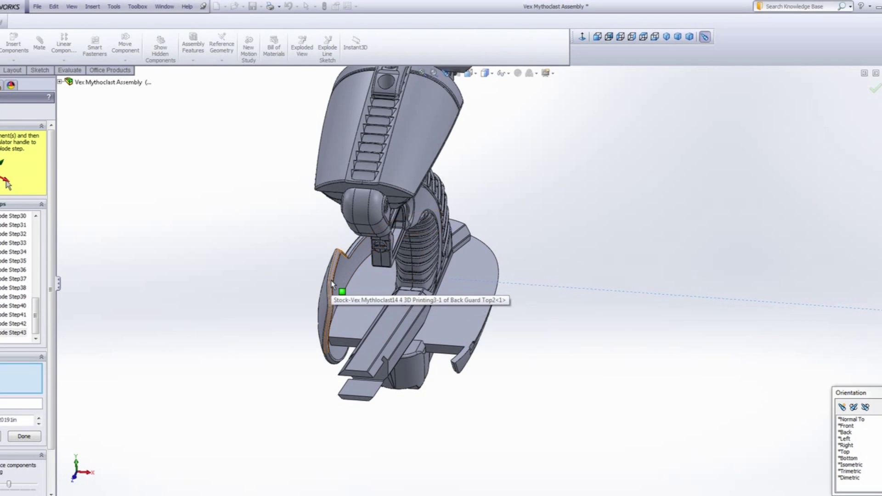
click(332, 284)
scroll(364, 277, up, 2)
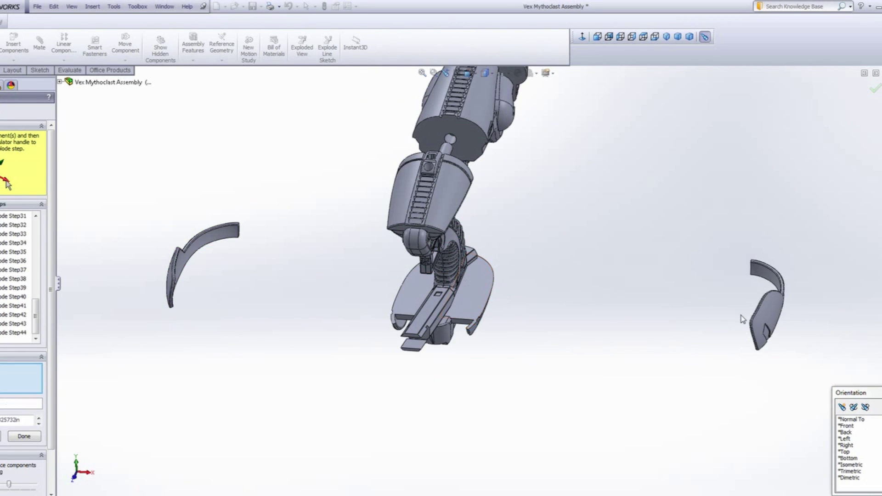
Explode Back Guard Bottom outward along the X axis, toward the already separated Back Guard Top.
scroll(743, 319, down, 3)
middle_drag(708, 277, 704, 207)
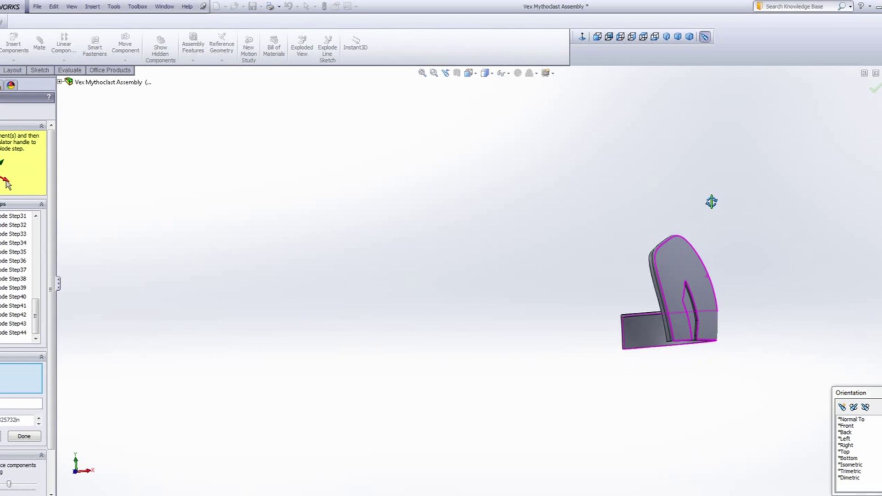
scroll(433, 280, up, 4)
scroll(313, 299, down, 5)
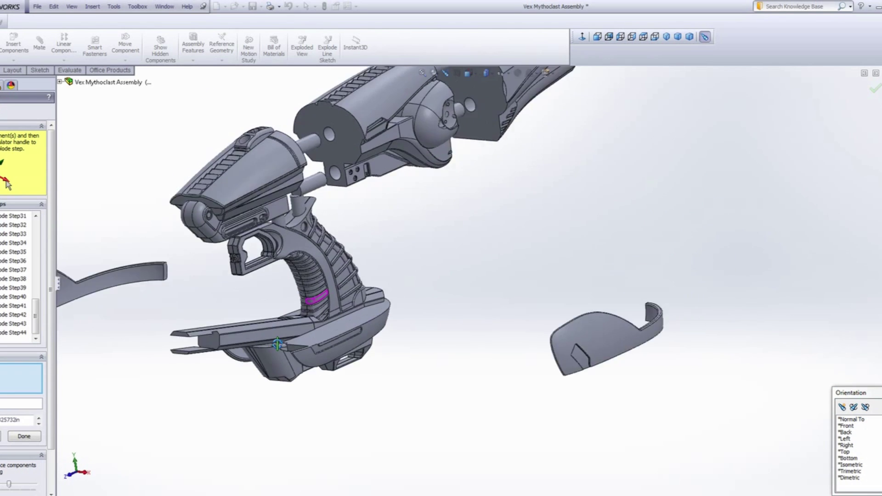
scroll(451, 293, down, 2)
ctrl+middle_drag(353, 330, 553, 309)
scroll(350, 269, down, 2)
scroll(452, 324, down, 2)
click(555, 273)
mouse_move(555, 273)
middle_down()
mouse_move(568, 288)
mouse_move(559, 286)
middle_up()
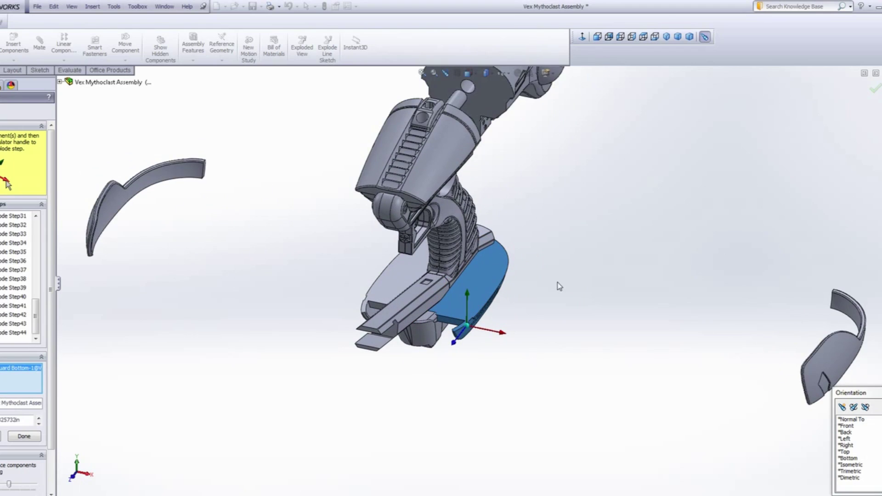
scroll(518, 321, down, 4)
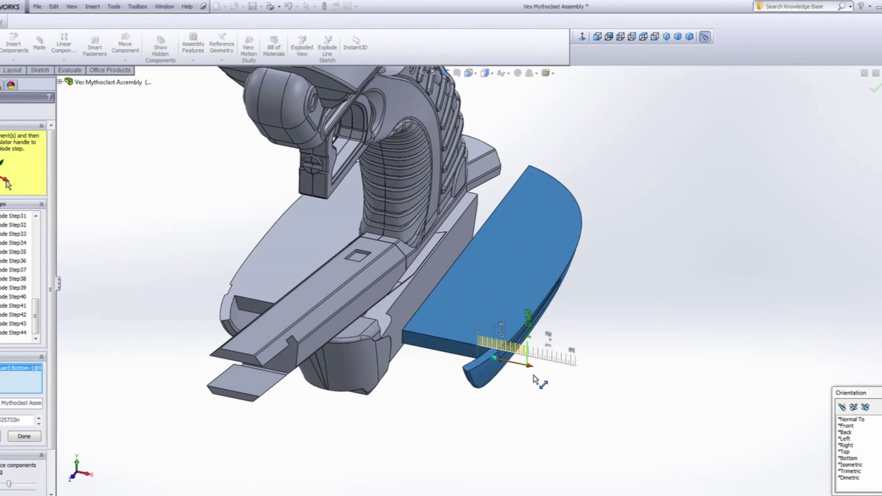
drag(500, 369, 478, 368)
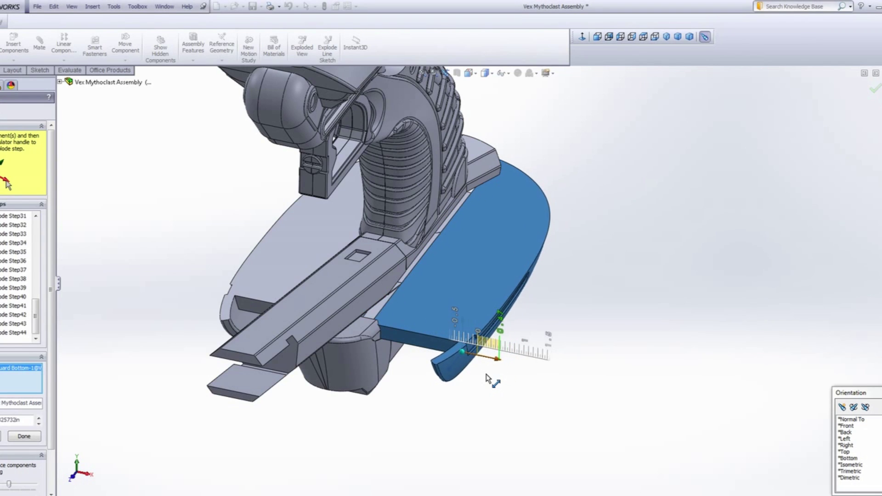
drag(547, 394, 639, 416)
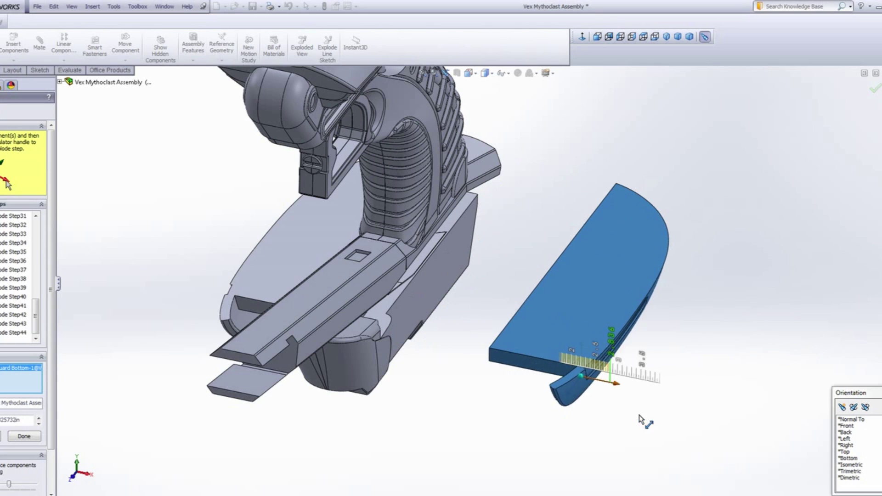
drag(740, 438, 756, 444)
Explode Back Guard Bottom2 outward along the X axis, toward the separated Back Guard Top2.
middle_drag(371, 250, 329, 311)
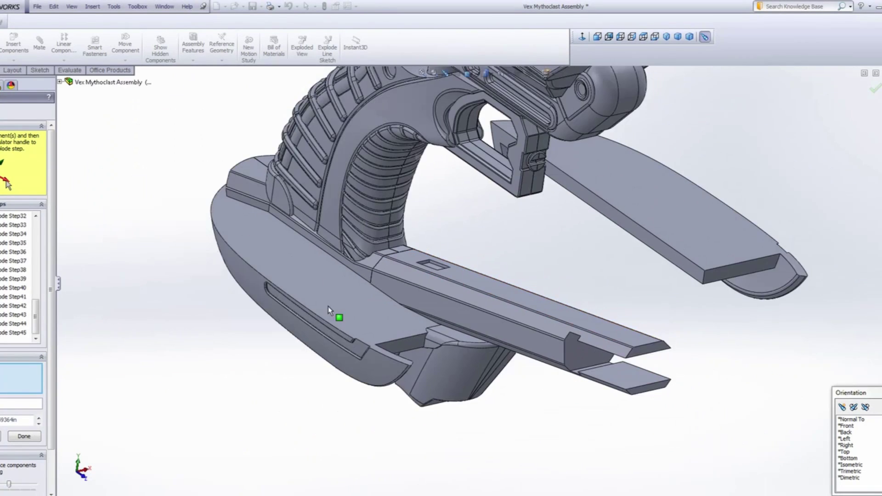
scroll(353, 302, up, 2)
scroll(376, 285, down, 3)
click(375, 285)
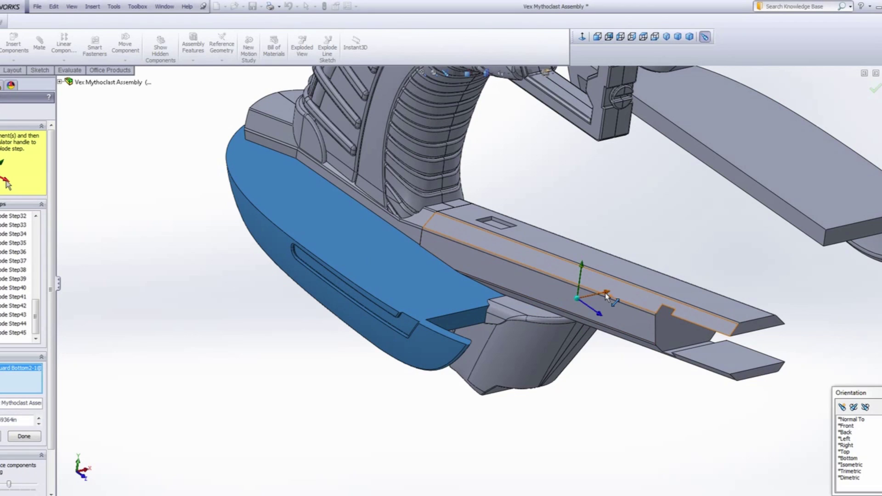
drag(580, 304, 387, 336)
scroll(435, 289, up, 5)
scroll(360, 299, down, 2)
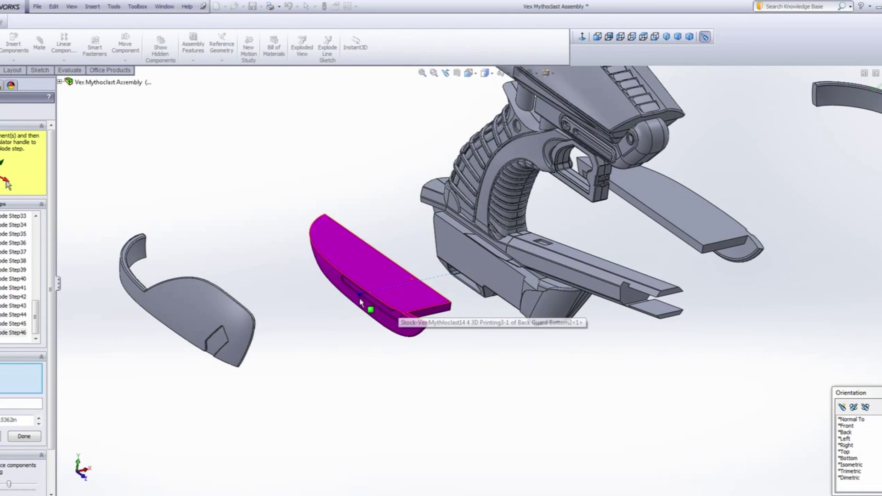
Explode Back Bottom Body1 outward along the X axis, between the grip base and its lower guard.
scroll(361, 301, up, 3)
middle_drag(361, 301, 409, 327)
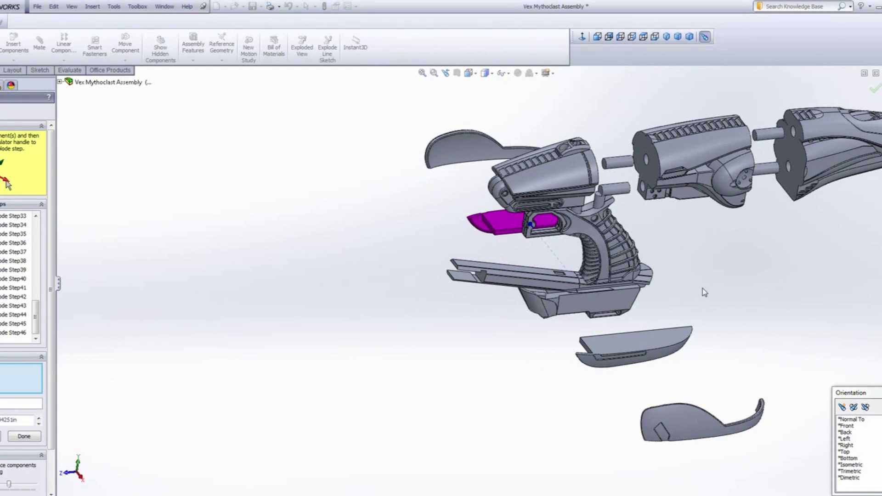
scroll(604, 271, down, 6)
middle_drag(603, 266, 444, 323)
scroll(578, 327, up, 3)
middle_drag(585, 299, 487, 285)
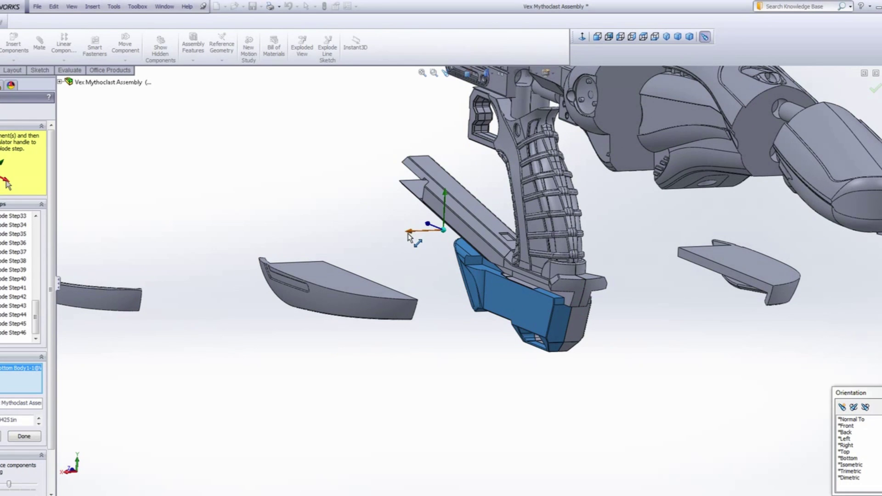
drag(351, 247, 332, 253)
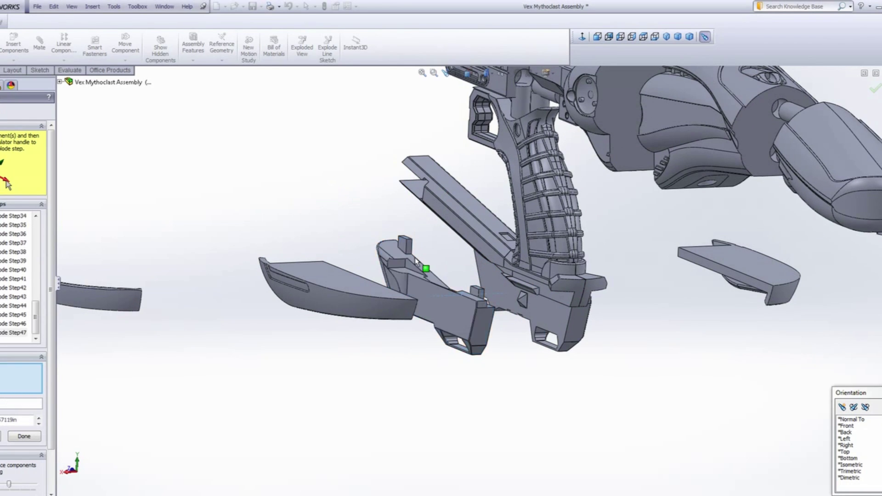
Explode Back Bottom Body2 along the X axis to the opposite side of the grip from Back Bottom Body1.
click(415, 259)
scroll(541, 297, down, 2)
middle_drag(405, 289, 669, 288)
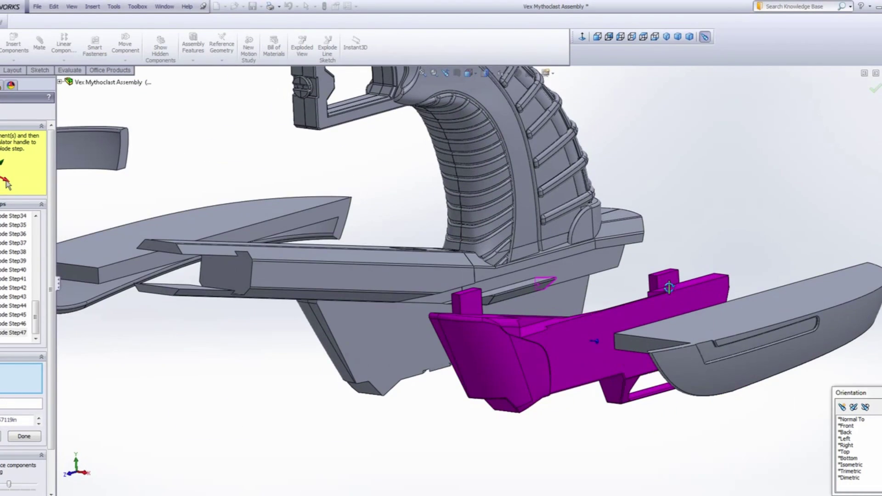
middle_drag(595, 341, 677, 358)
middle_drag(718, 294, 515, 348)
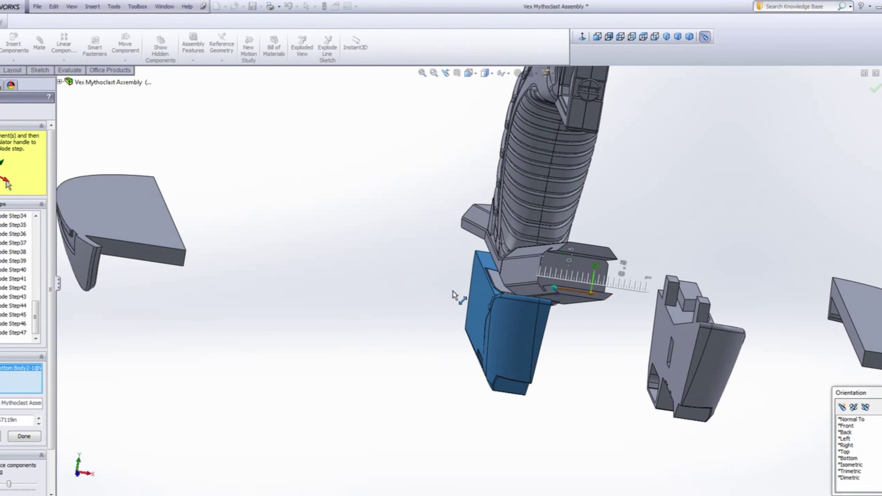
drag(317, 287, 318, 288)
scroll(486, 283, up, 3)
Explode the back rail parts together forward along the Z axis, off the pin at the grip base.
middle_drag(605, 301, 433, 275)
mouse_move(376, 283)
middle_down()
mouse_move(349, 289)
mouse_move(385, 269)
middle_up()
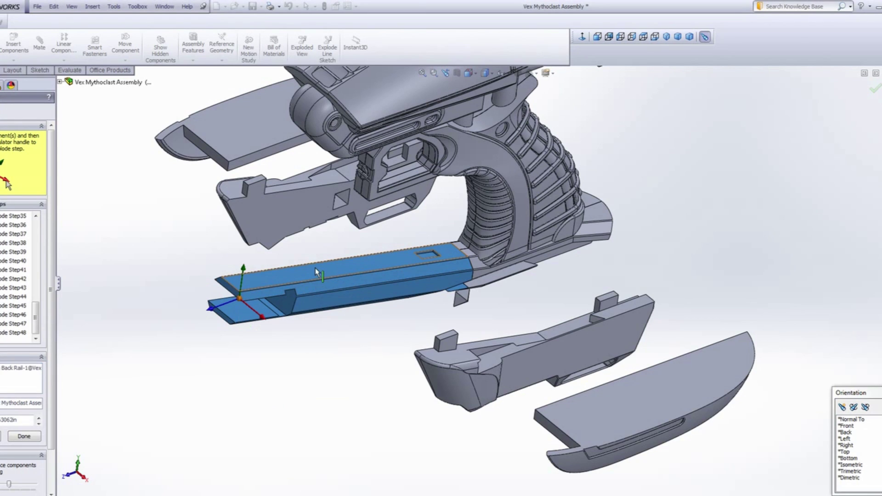
drag(193, 317, 190, 318)
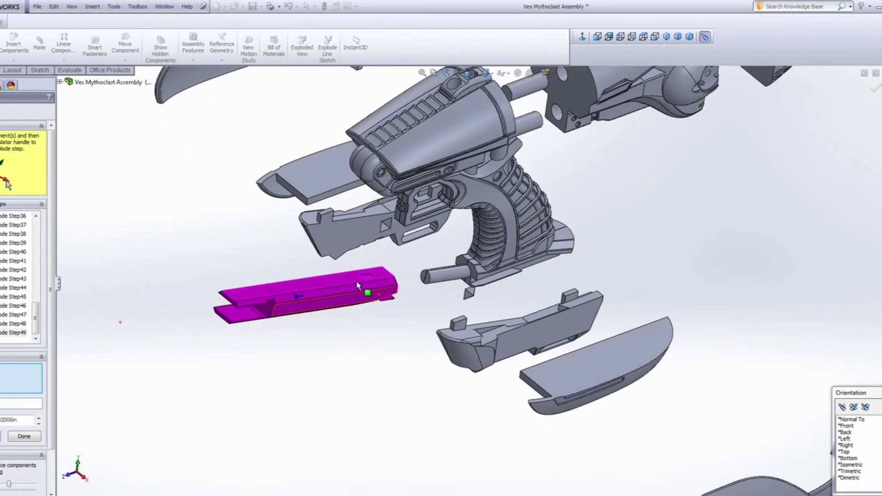
middle_drag(355, 271, 313, 305)
scroll(314, 304, down, 1)
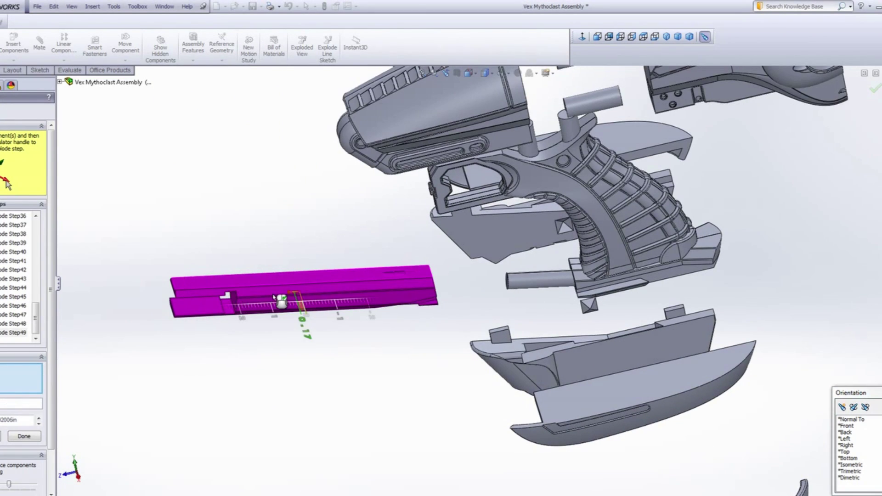
right_click(727, 248)
Explode Back Grip2 sideways along the X axis, away from the other grip half and the diamond keys.
scroll(675, 240, down, 3)
middle_drag(573, 260, 645, 277)
scroll(644, 278, up, 2)
scroll(638, 364, down, 2)
middle_drag(635, 354, 496, 307)
middle_drag(517, 204, 464, 251)
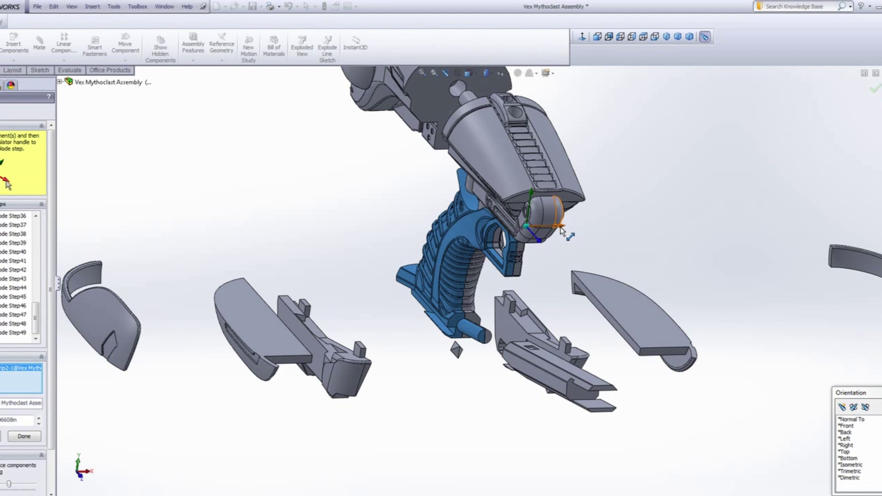
drag(561, 232, 471, 246)
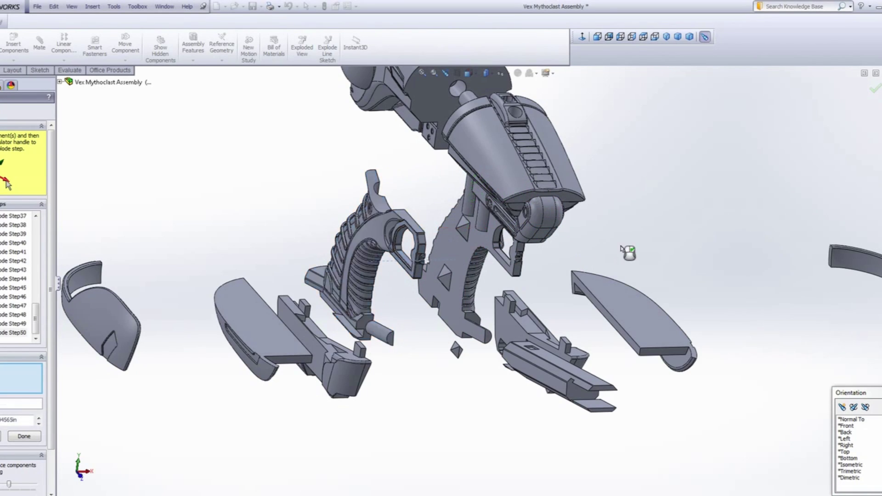
Explode Back Grip1 outward along the X axis, past the separated bottom body and lower guard.
scroll(367, 255, down, 3)
middle_drag(409, 261, 549, 311)
click(531, 265)
scroll(531, 267, up, 3)
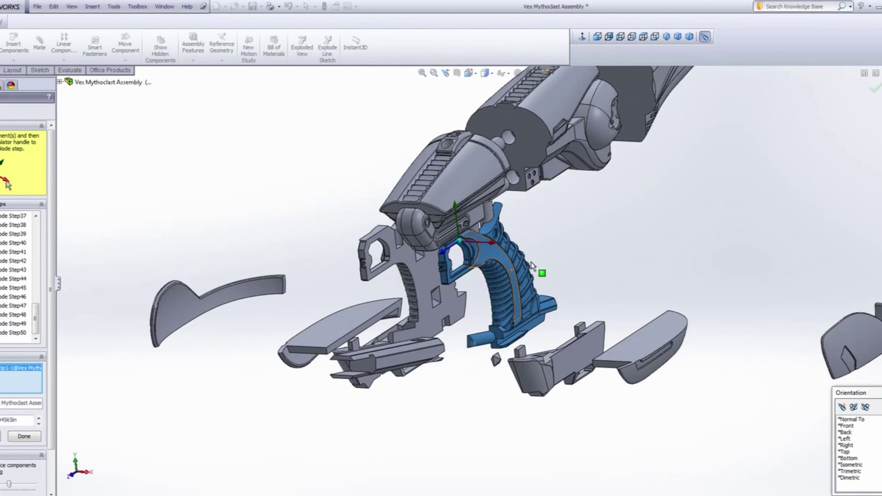
drag(675, 290, 717, 303)
click(518, 246)
Examine the spacing of the separated grip halves, keys, bottom bodies, rails and guards from several angles.
scroll(524, 285, down, 2)
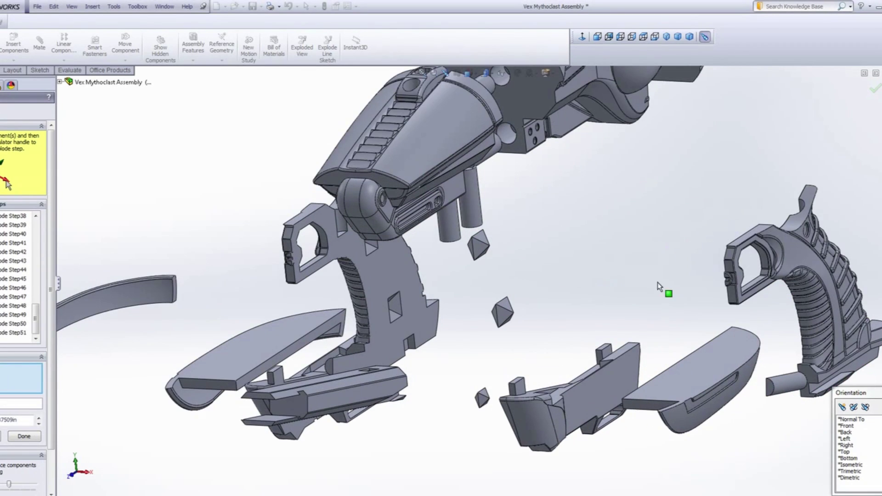
scroll(657, 286, down, 2)
scroll(428, 338, up, 3)
middle_click(749, 293)
middle_drag(750, 292, 793, 313)
middle_drag(736, 261, 500, 266)
scroll(545, 308, down, 5)
middle_click(541, 339)
middle_drag(550, 331, 655, 254)
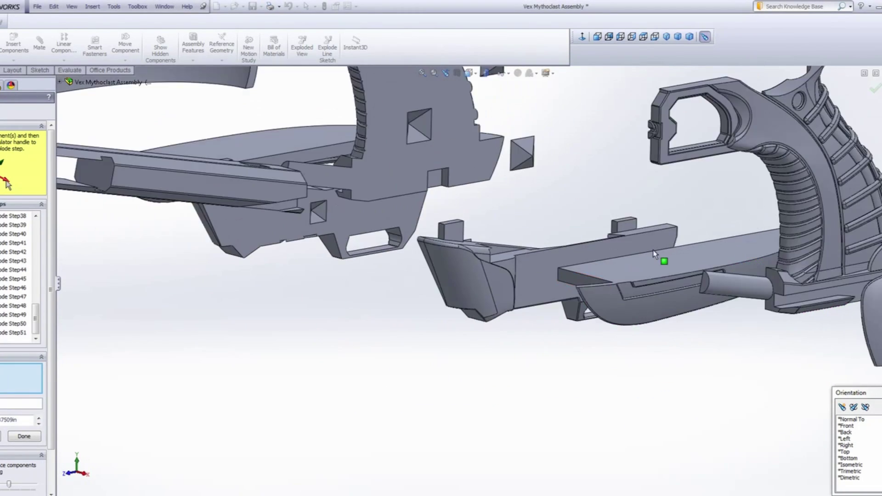
scroll(594, 242, up, 5)
scroll(533, 294, down, 12)
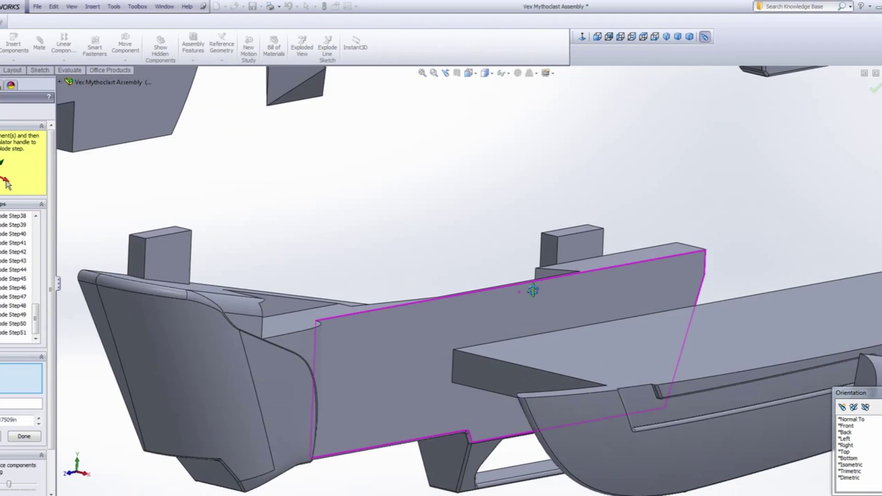
middle_drag(533, 290, 560, 312)
scroll(498, 211, up, 6)
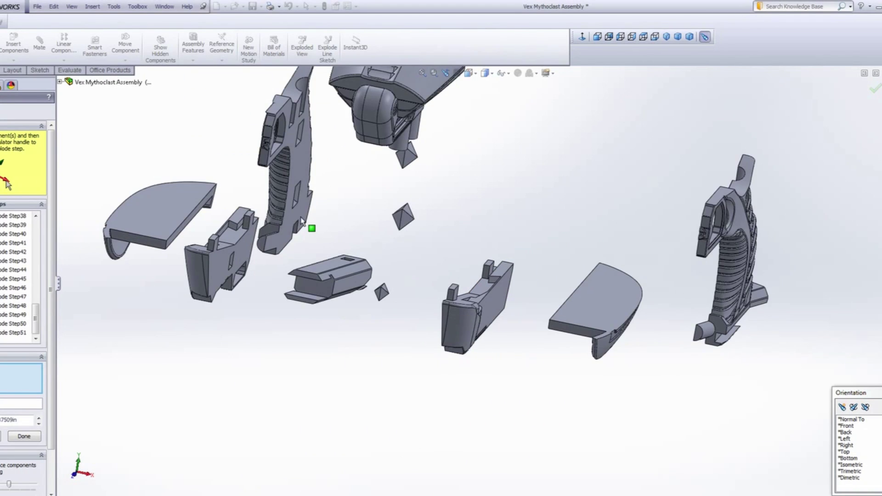
Examine the diamond key pockets and mating features of the separated grip halves, bottom bodies, rails and guards close up.
scroll(325, 223, down, 8)
middle_drag(318, 191, 290, 192)
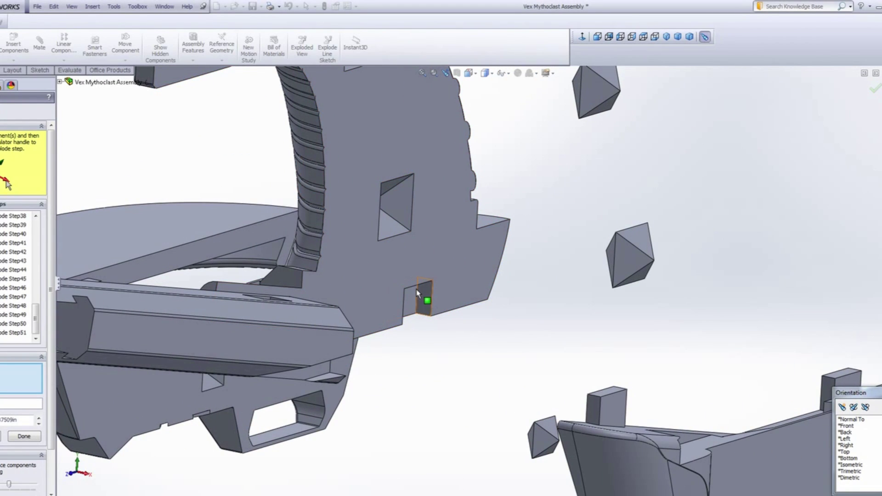
scroll(416, 292, up, 3)
scroll(397, 310, down, 3)
middle_click(367, 316)
middle_drag(367, 316, 281, 340)
scroll(311, 340, up, 7)
middle_drag(409, 308, 593, 336)
scroll(594, 340, down, 6)
middle_drag(502, 358, 517, 345)
scroll(551, 258, up, 4)
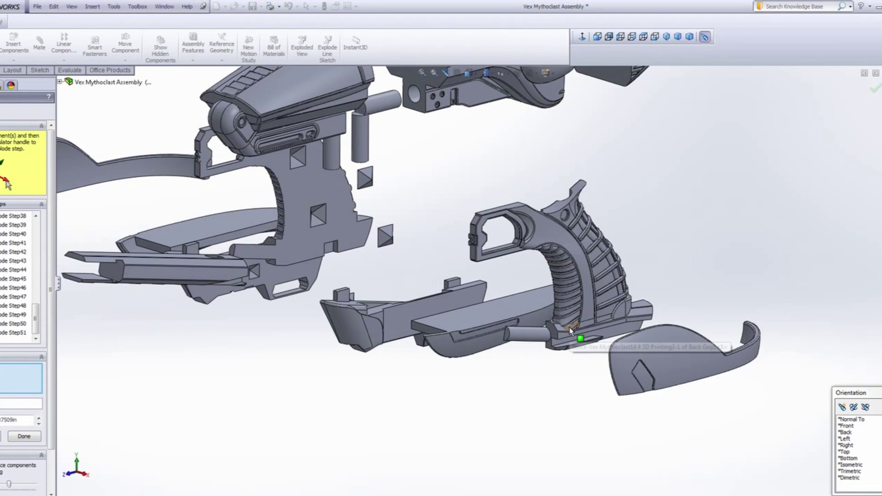
scroll(570, 331, up, 5)
scroll(414, 239, down, 10)
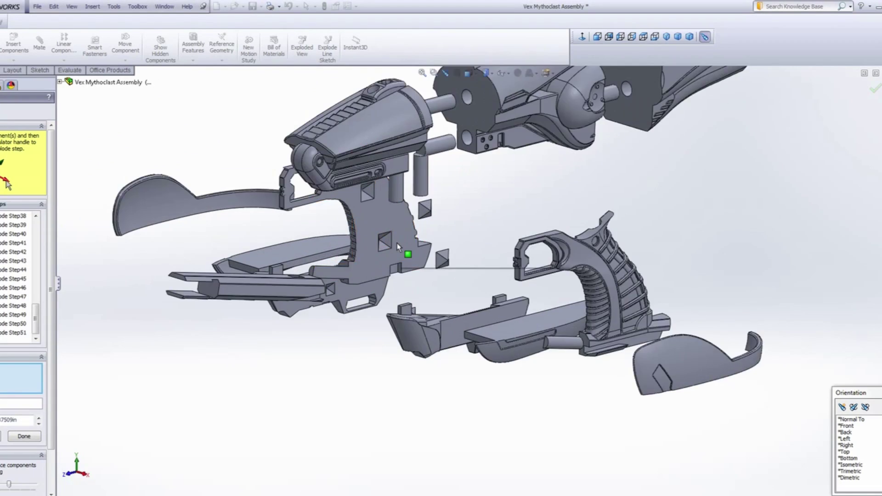
Examine the back body section, its connecting pins and the spread of grip, rail and guard parts from several angles.
click(400, 250)
middle_drag(483, 194, 381, 235)
scroll(451, 87, up, 4)
middle_drag(519, 148, 555, 182)
middle_click(539, 197)
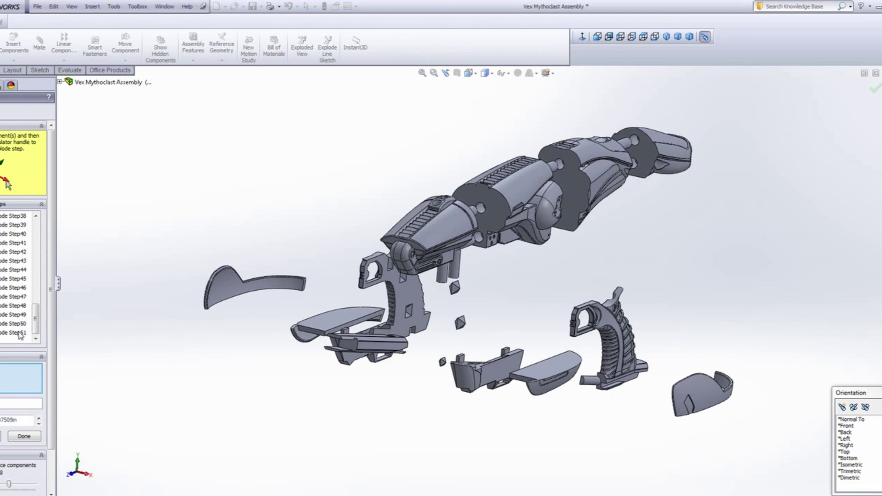
scroll(533, 229, down, 8)
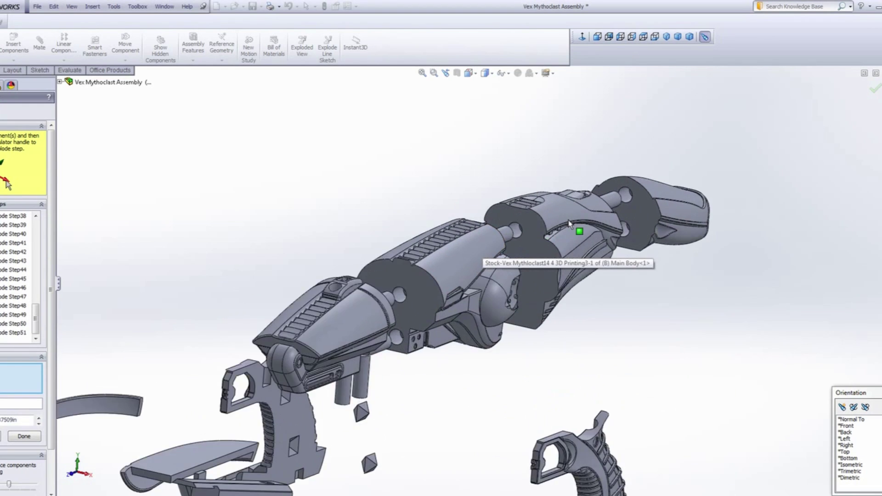
middle_drag(437, 201, 511, 221)
scroll(226, 340, up, 3)
scroll(223, 342, down, 5)
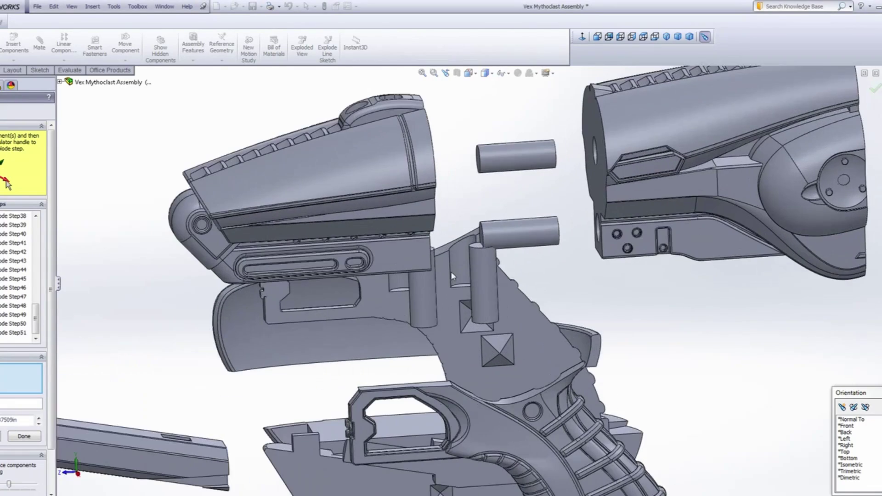
middle_drag(375, 242, 407, 215)
middle_drag(436, 227, 488, 321)
scroll(488, 321, up, 3)
scroll(323, 289, down, 7)
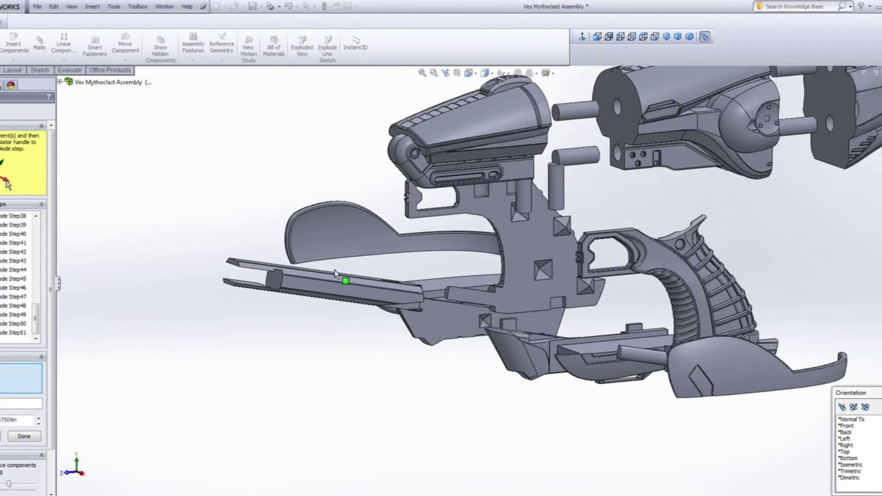
scroll(492, 284, up, 5)
scroll(692, 274, up, 3)
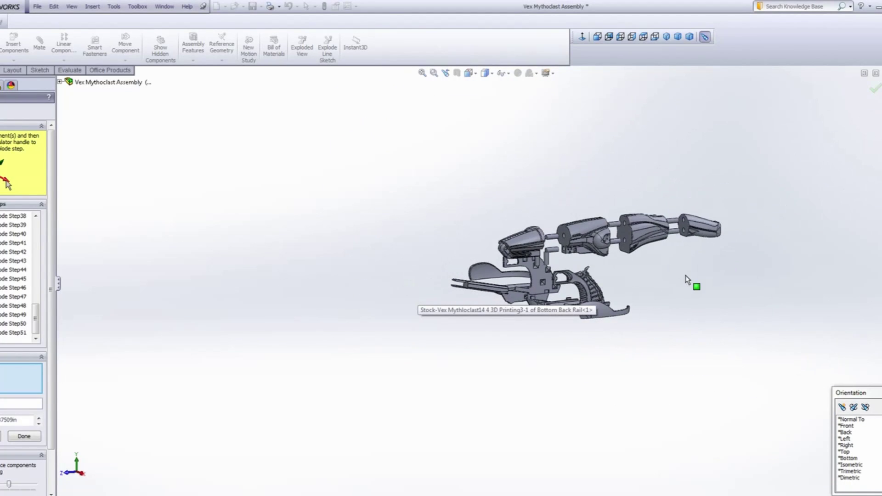
scroll(643, 271, down, 3)
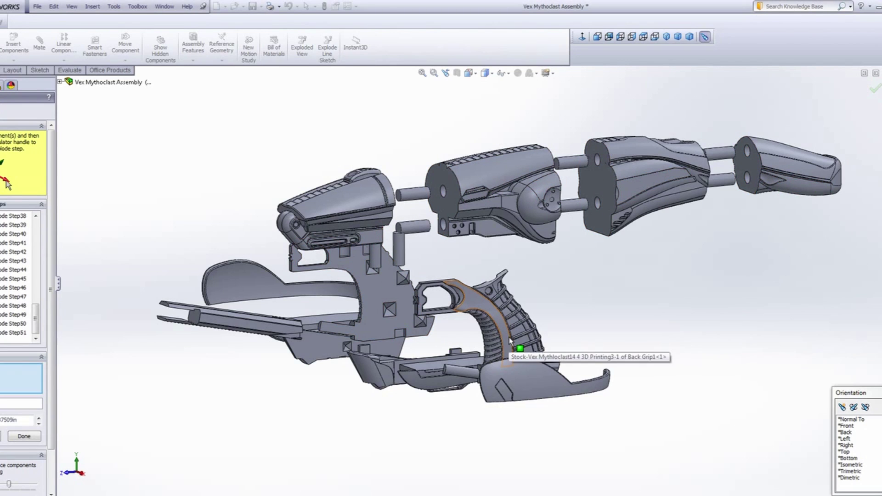
middle_drag(666, 193, 713, 172)
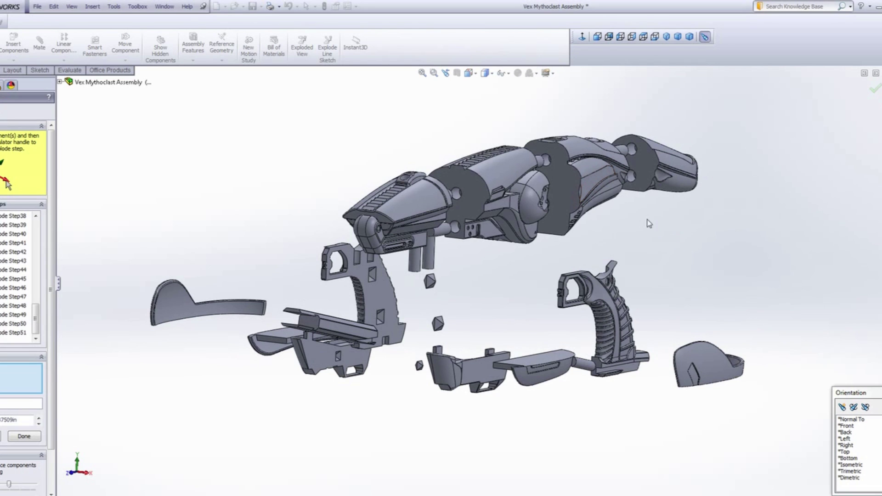
Inspect the main body sections and the pins between them, from the rear section to the far end.
scroll(419, 233, down, 3)
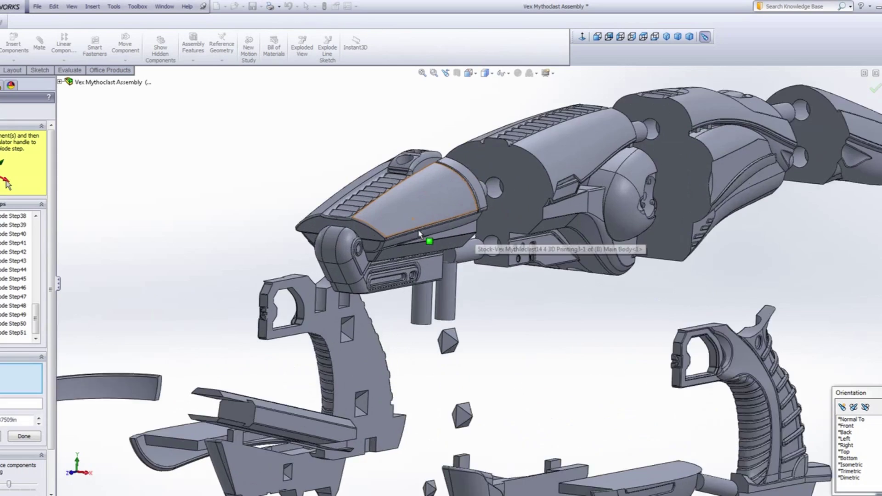
scroll(421, 232, down, 5)
mouse_move(423, 231)
middle_down()
mouse_move(447, 141)
mouse_move(415, 220)
middle_up()
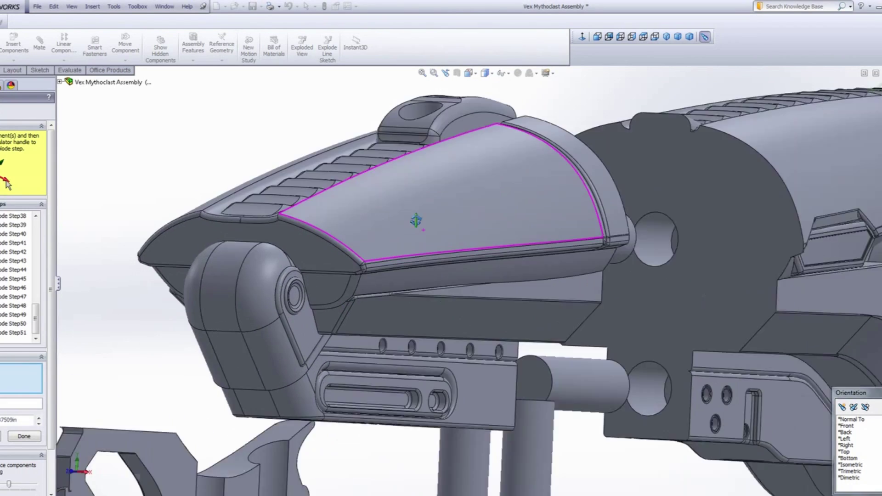
scroll(423, 230, up, 5)
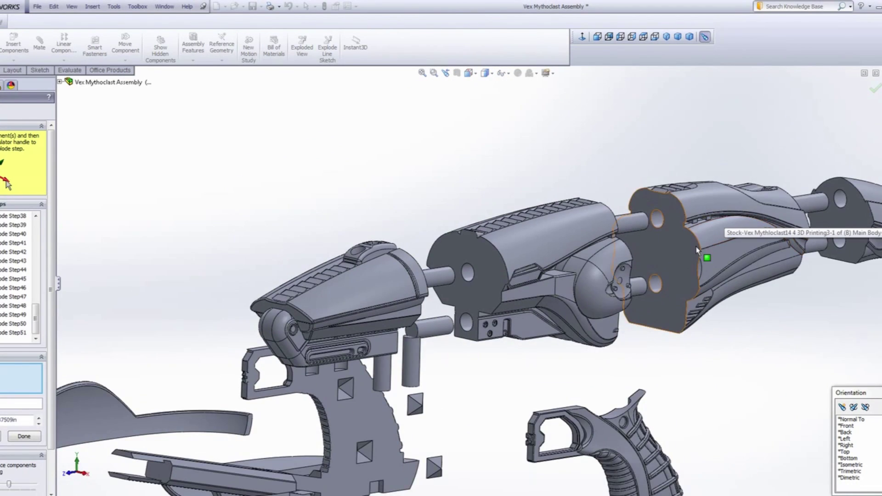
scroll(711, 255, up, 3)
scroll(711, 255, down, 3)
middle_drag(532, 264, 476, 267)
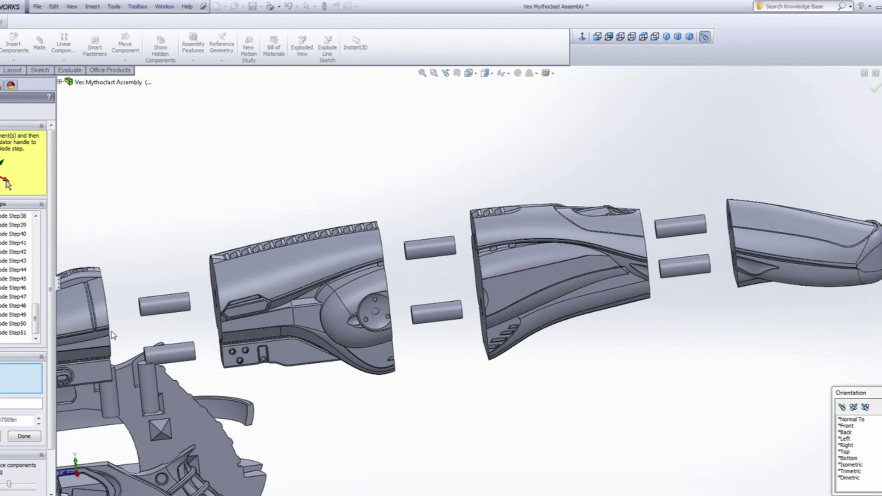
scroll(428, 297, up, 5)
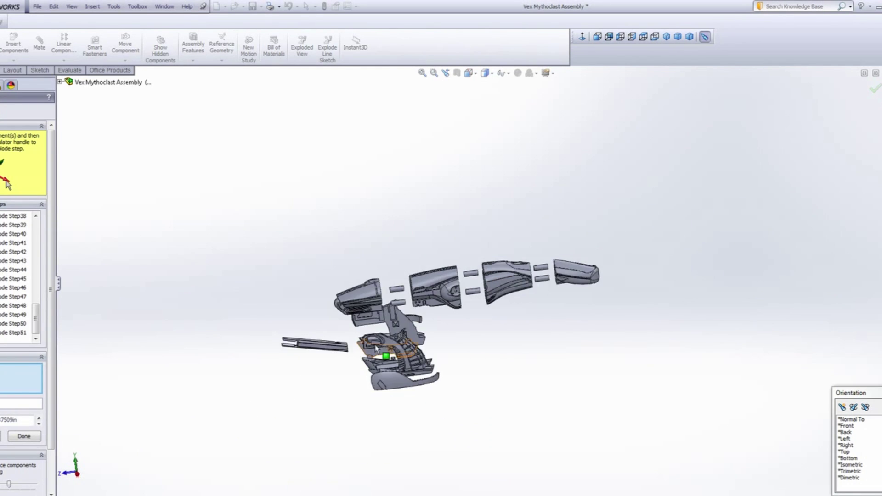
scroll(443, 325, down, 8)
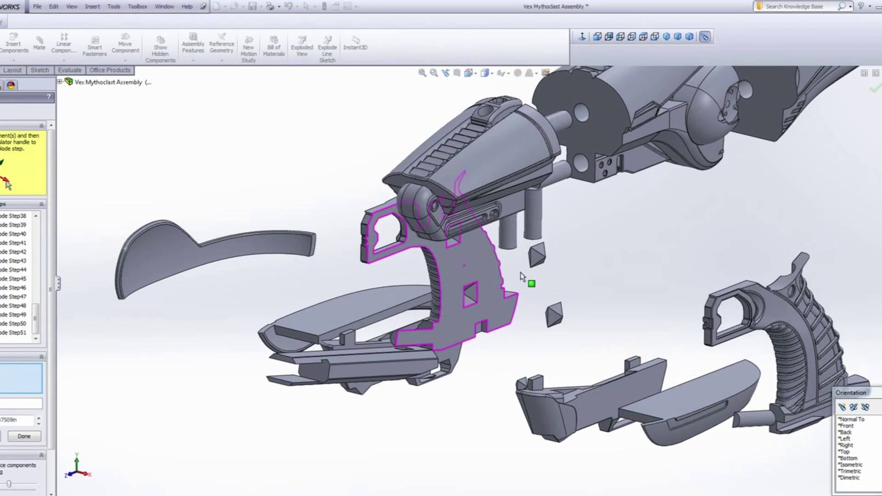
scroll(521, 272, up, 6)
scroll(533, 248, down, 3)
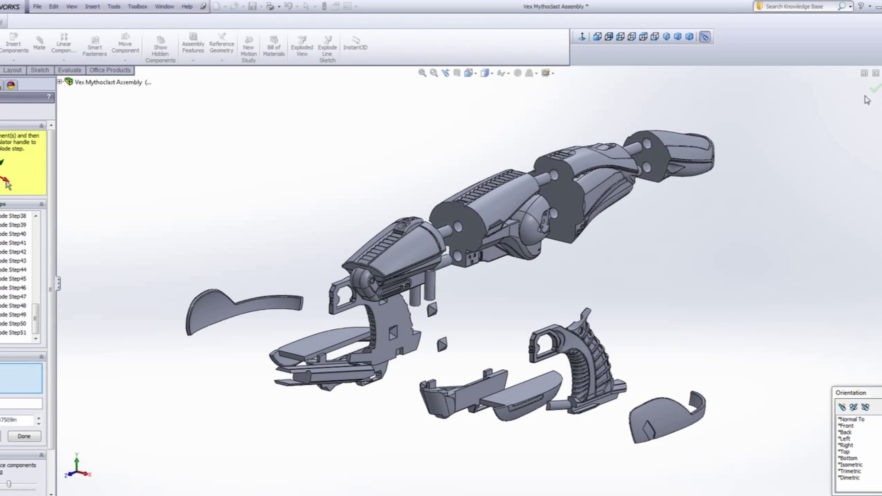
Accept the exploded view with all its explode steps and return to the assembly.
click(874, 89)
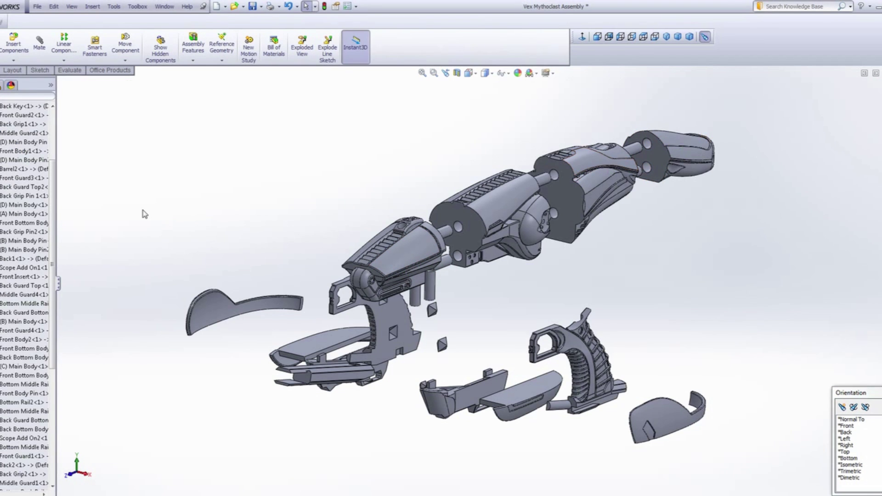
right_click(344, 170)
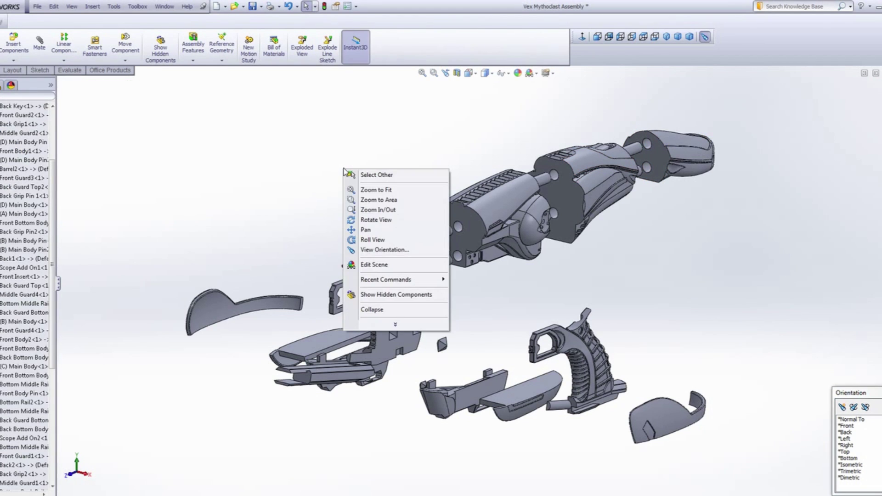
click(449, 118)
Review the completed exploded assembly from the side and at an angle, covering body sections, pins, grips and guards.
scroll(514, 254, up, 2)
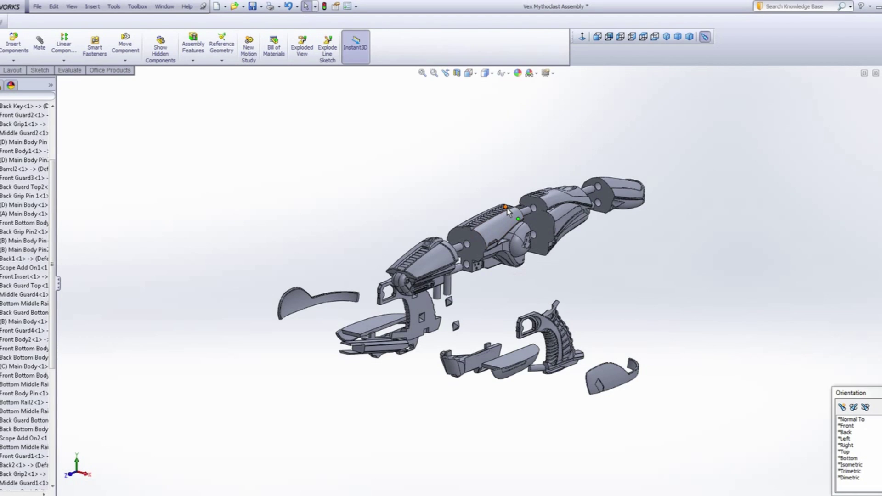
scroll(507, 211, down, 5)
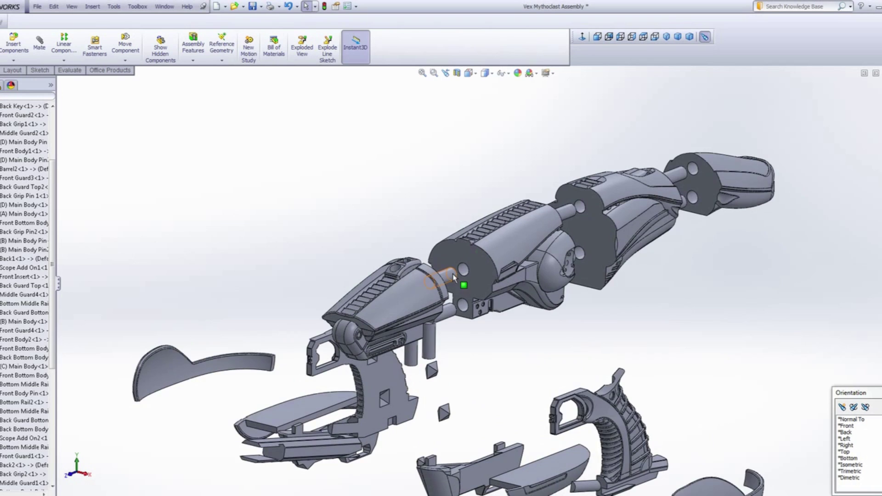
middle_click(491, 234)
middle_drag(491, 234, 456, 220)
scroll(603, 298, up, 8)
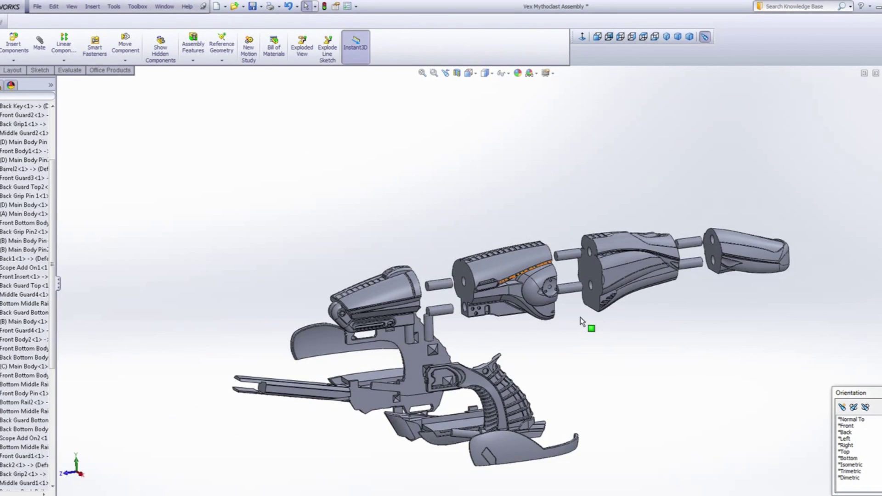
scroll(558, 345, up, 2)
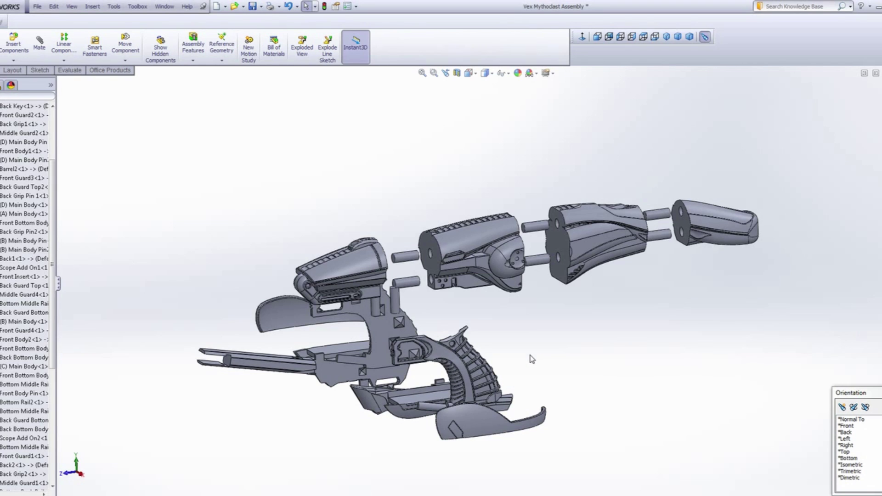
middle_drag(598, 264, 545, 241)
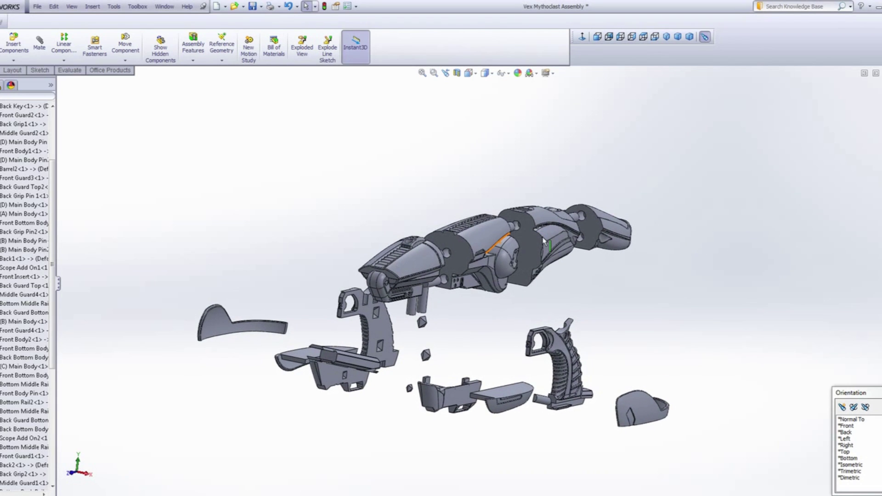